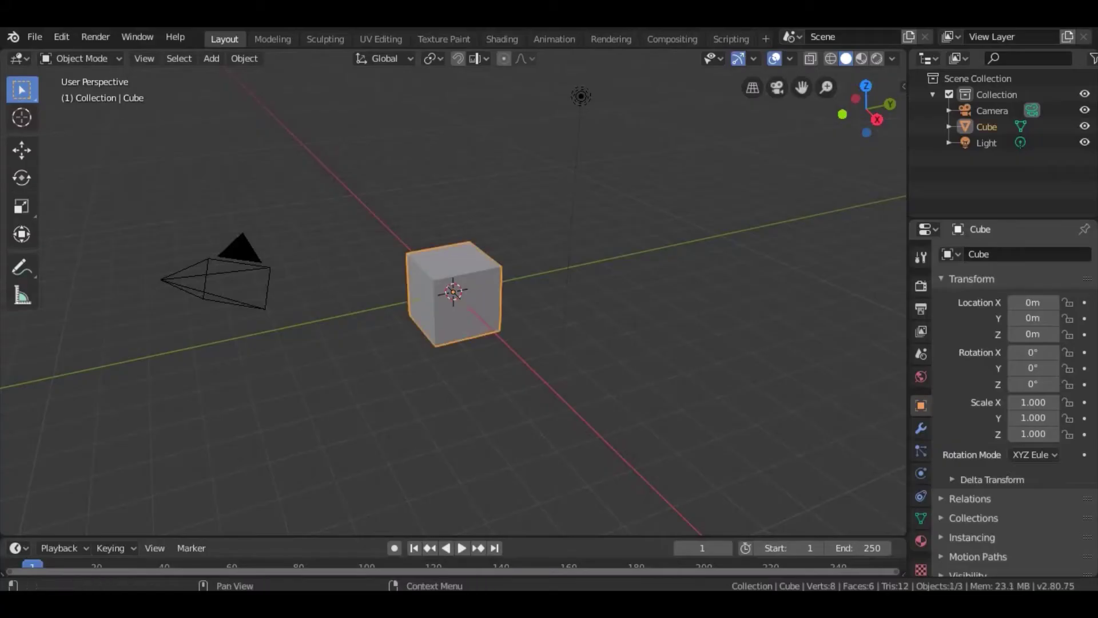
- Give the cube a Subdivision Surface modifier with Viewport subdivisions raised to 3
{"action": "left_click", "coordinate": [921, 428]}
{"action": "left_click", "coordinate": [972, 255]}
{"action": "left_click", "coordinate": [767, 520]}
{"action": "middle_click_drag", "start_coordinate": [572, 355], "coordinate": [452, 325]}
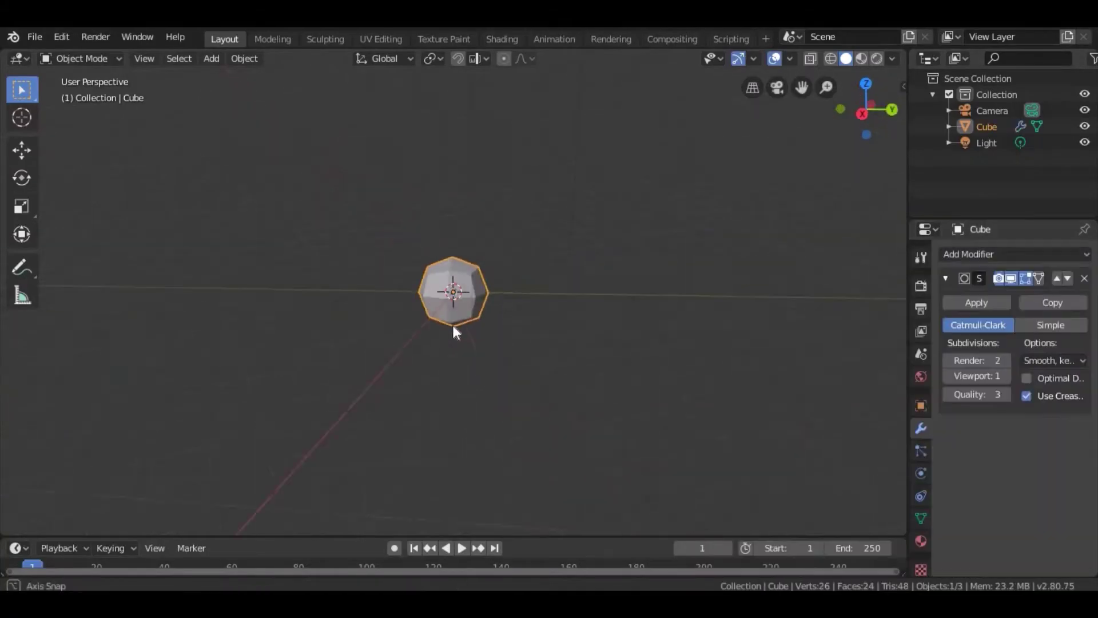
{"action": "scroll", "coordinate": [452, 325], "scroll_direction": "up", "scroll_amount": 3}
{"action": "middle_click_drag", "start_coordinate": [692, 388], "coordinate": [772, 380]}
{"action": "scroll", "coordinate": [772, 380], "scroll_direction": "down", "scroll_amount": 2}
{"action": "left_click", "coordinate": [1006, 376]}
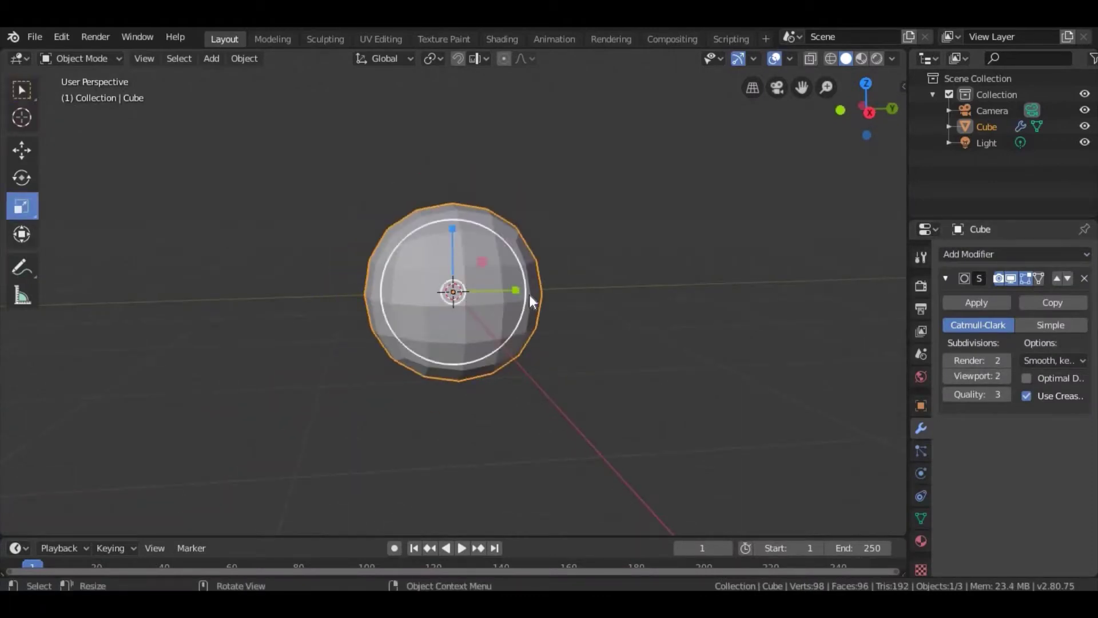
- Stretch the rounded cube wider along Y and taller along Z, then scale it uniformly
{"action": "left_click_drag", "start_coordinate": [517, 290], "coordinate": [565, 295]}
{"action": "left_click_drag", "start_coordinate": [453, 228], "coordinate": [439, 212]}
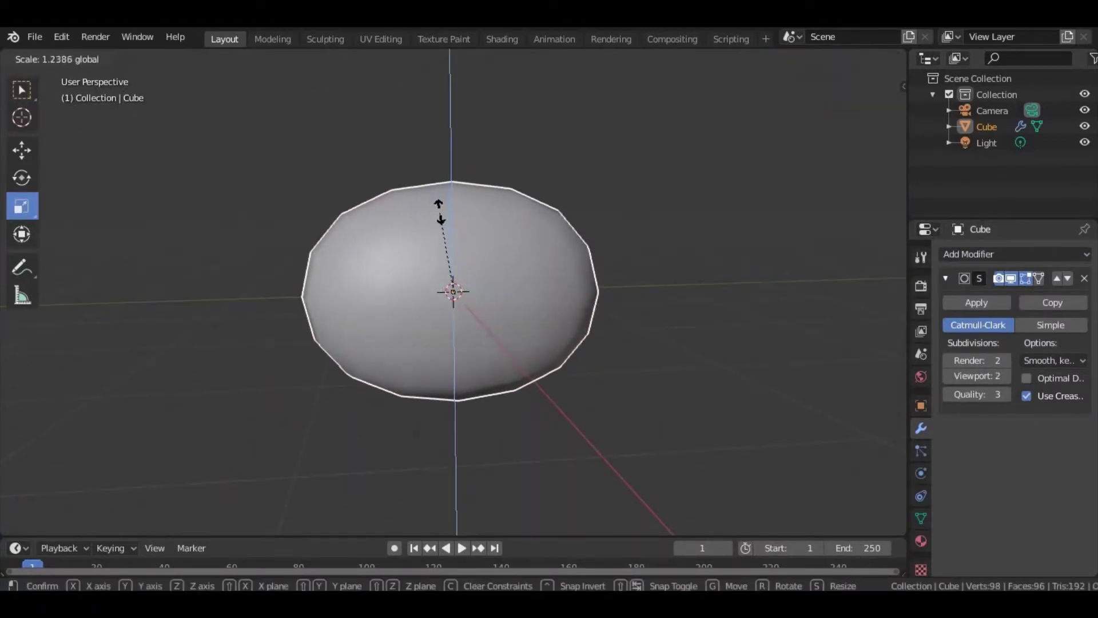
{"action": "left_click", "coordinate": [1006, 376]}
{"action": "middle_click_drag", "start_coordinate": [830, 440], "coordinate": [534, 303]}
{"action": "left_click_drag", "start_coordinate": [533, 303], "coordinate": [530, 314]}
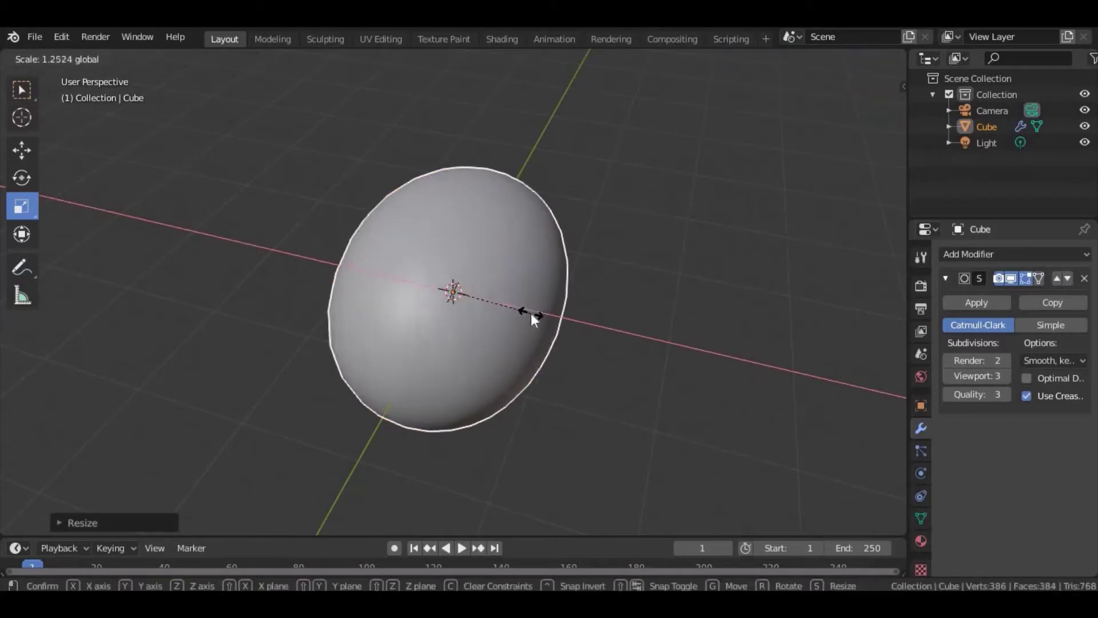
{"action": "left_click", "coordinate": [531, 313]}
- Fine-tune the egg's overall size with further uniform scaling into a wide oval
{"action": "middle_click_drag", "start_coordinate": [531, 314], "coordinate": [494, 293]}
{"action": "left_click_drag", "start_coordinate": [517, 290], "coordinate": [524, 289]}
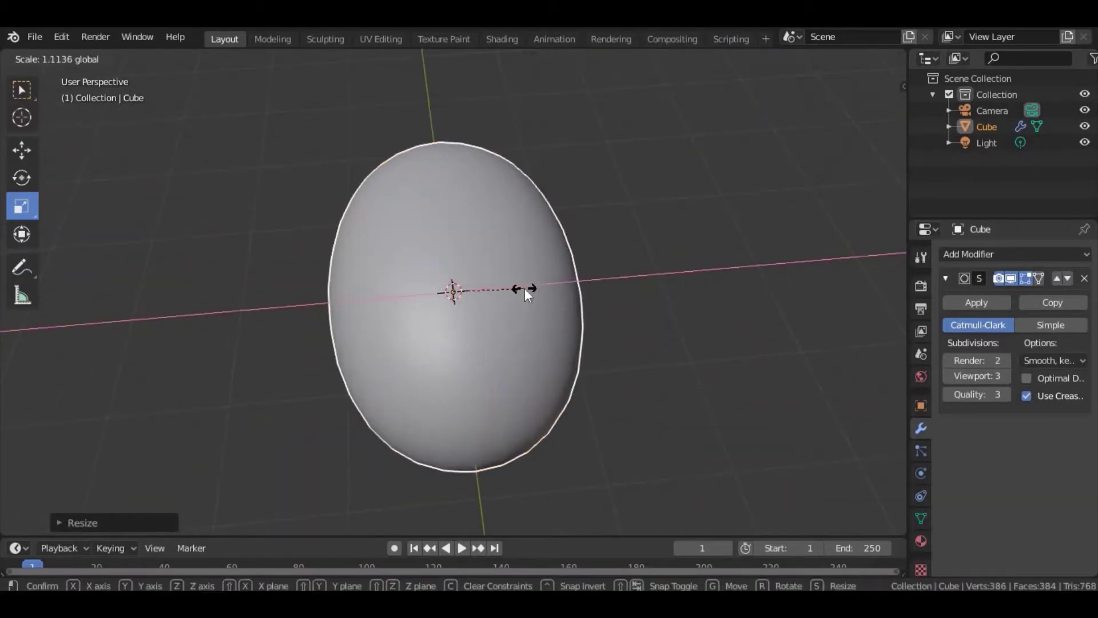
{"action": "left_click", "coordinate": [524, 288]}
{"action": "mouse_move", "coordinate": [524, 288]}
{"action": "middle_mouse_down"}
{"action": "mouse_move", "coordinate": [556, 333]}
{"action": "mouse_move", "coordinate": [514, 295]}
{"action": "middle_mouse_up"}
{"action": "left_click_drag", "start_coordinate": [514, 294], "coordinate": [515, 288]}
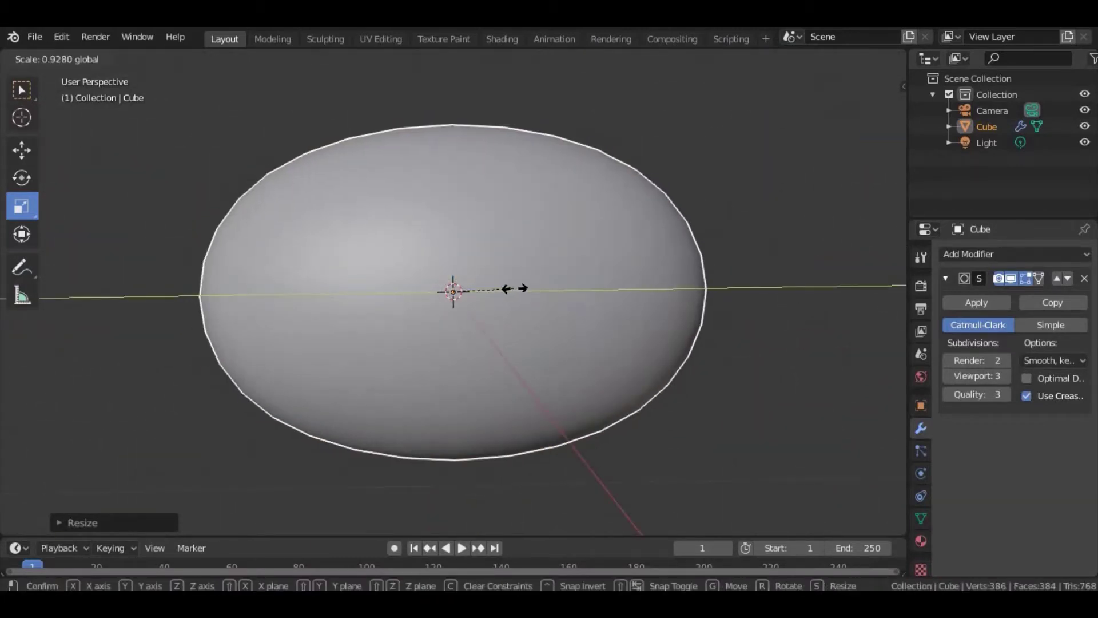
{"action": "left_click", "coordinate": [517, 287]}
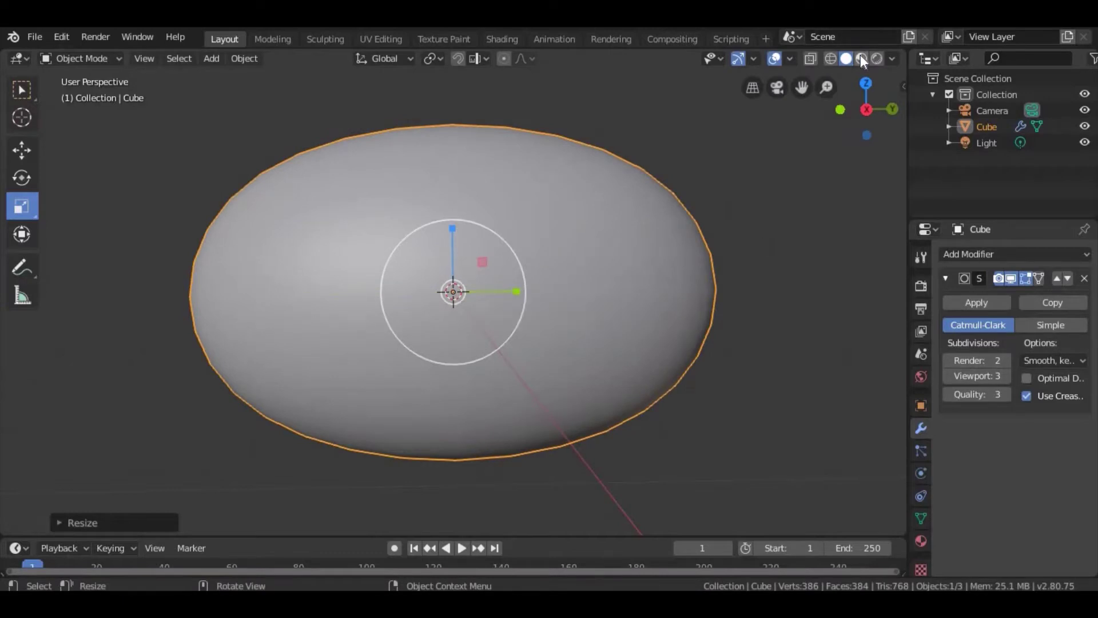
- Switch to Material Preview shading, view the egg's material, and paste a copy as Cube.001
{"action": "key", "text": "z"}
{"action": "left_click", "coordinate": [921, 540]}
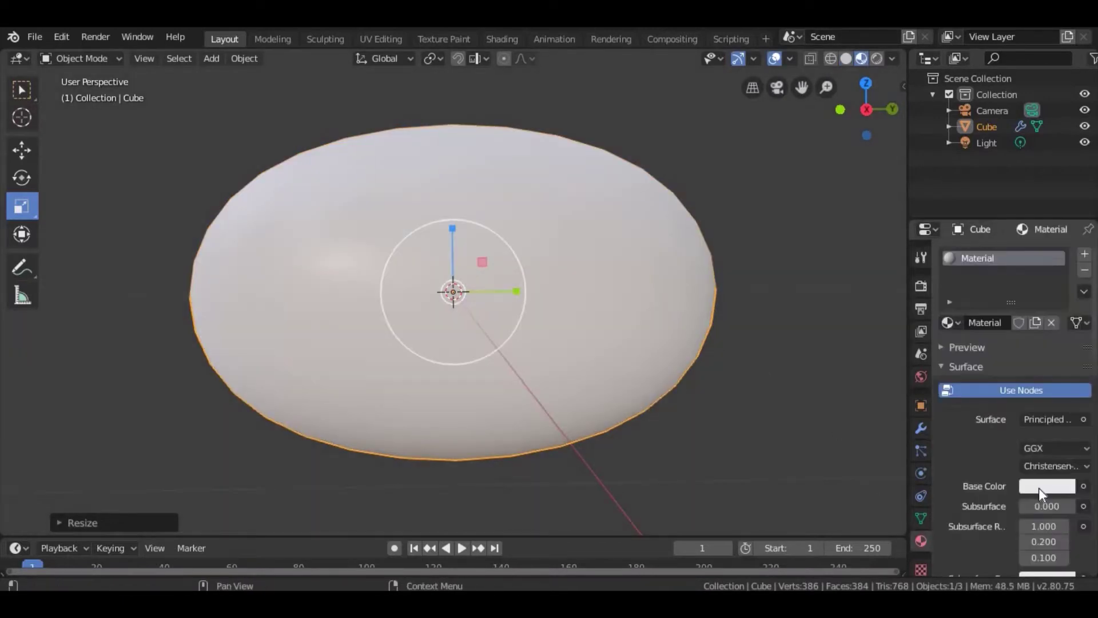
{"action": "scroll", "coordinate": [1034, 534], "scroll_direction": "down", "scroll_amount": 5}
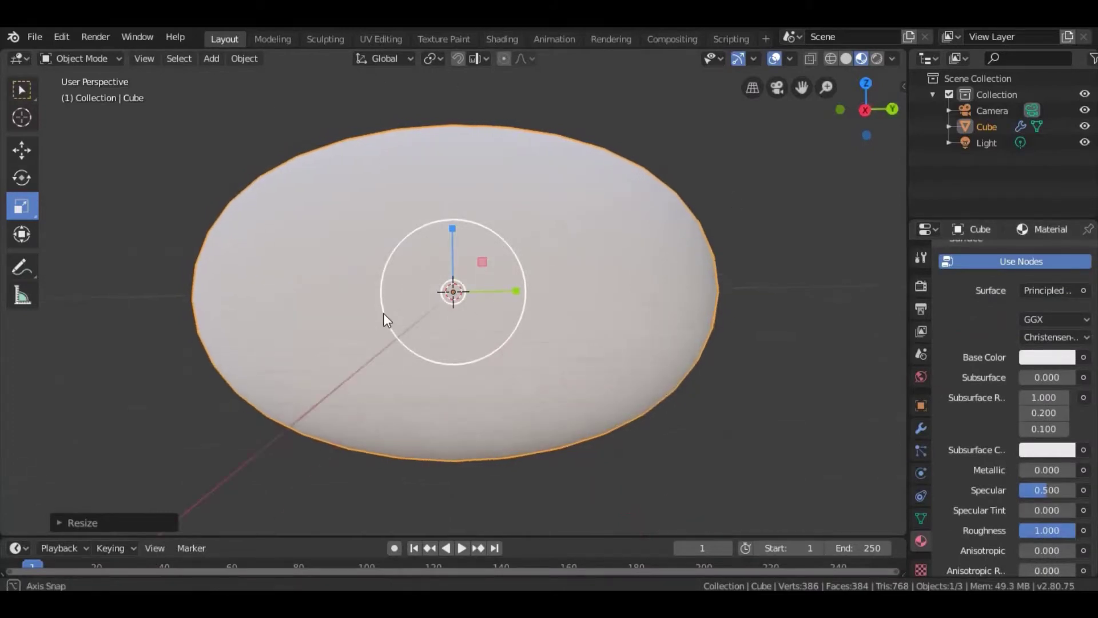
{"action": "key", "text": "ctrl+v"}
- Shrink the pasted Cube.001 and move it up and along X onto the egg
{"action": "key", "text": "s"}
{"action": "left_click", "coordinate": [518, 290]}
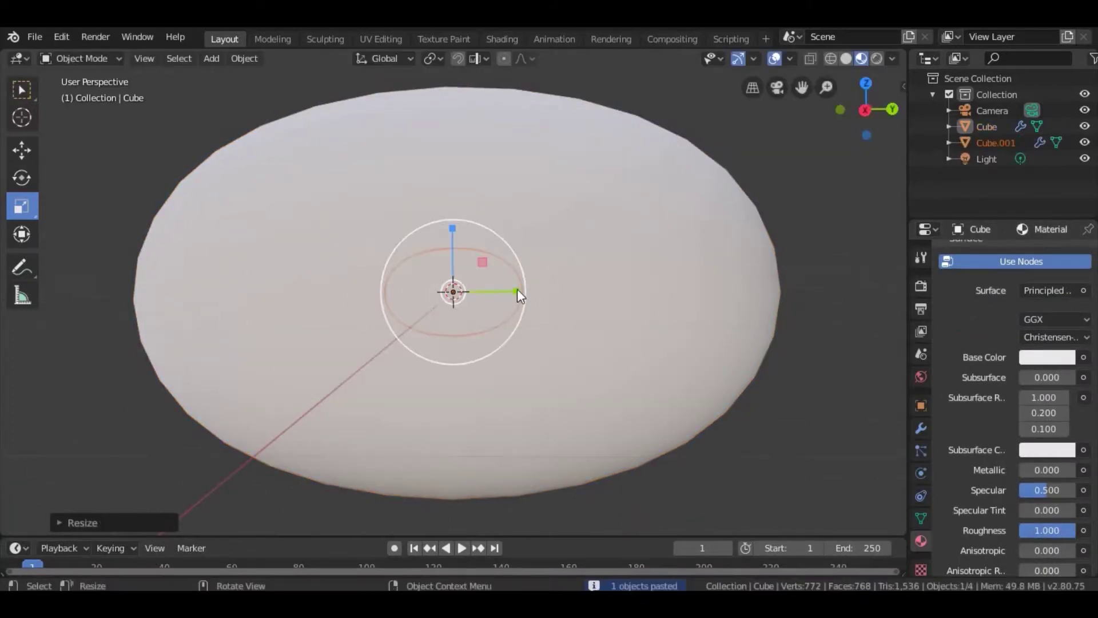
{"action": "key", "text": "s"}
{"action": "left_click", "coordinate": [369, 310]}
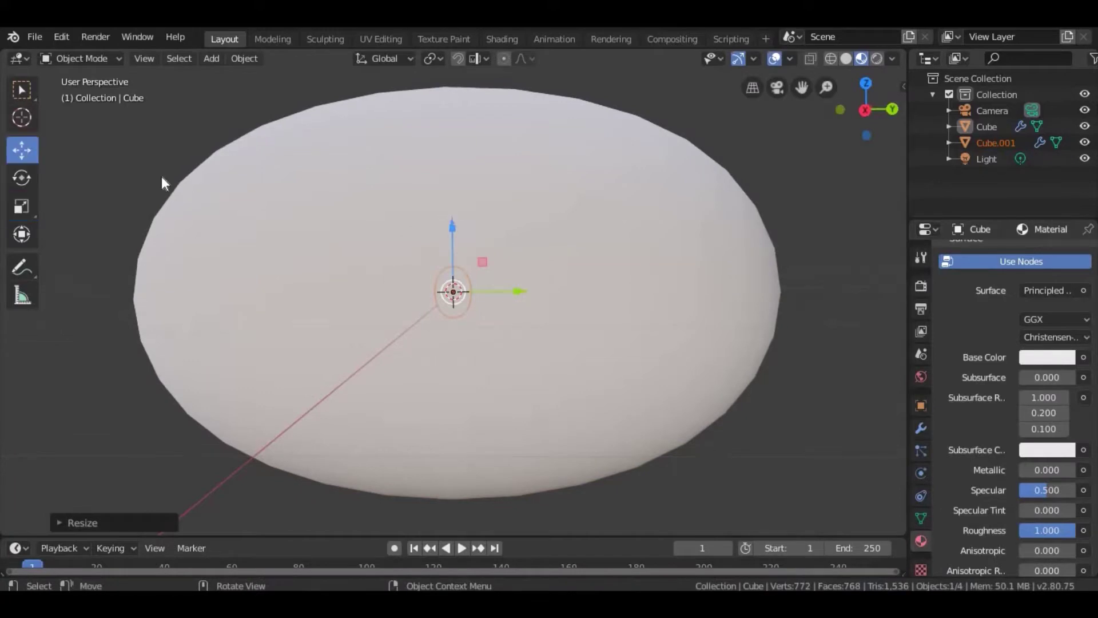
{"action": "left_click_drag", "start_coordinate": [452, 226], "coordinate": [441, 115]}
{"action": "mouse_move", "coordinate": [514, 258]}
{"action": "left_mouse_down"}
{"action": "mouse_move", "coordinate": [695, 336]}
{"action": "mouse_move", "coordinate": [784, 417]}
{"action": "left_mouse_up"}
{"action": "left_click", "coordinate": [775, 197]}
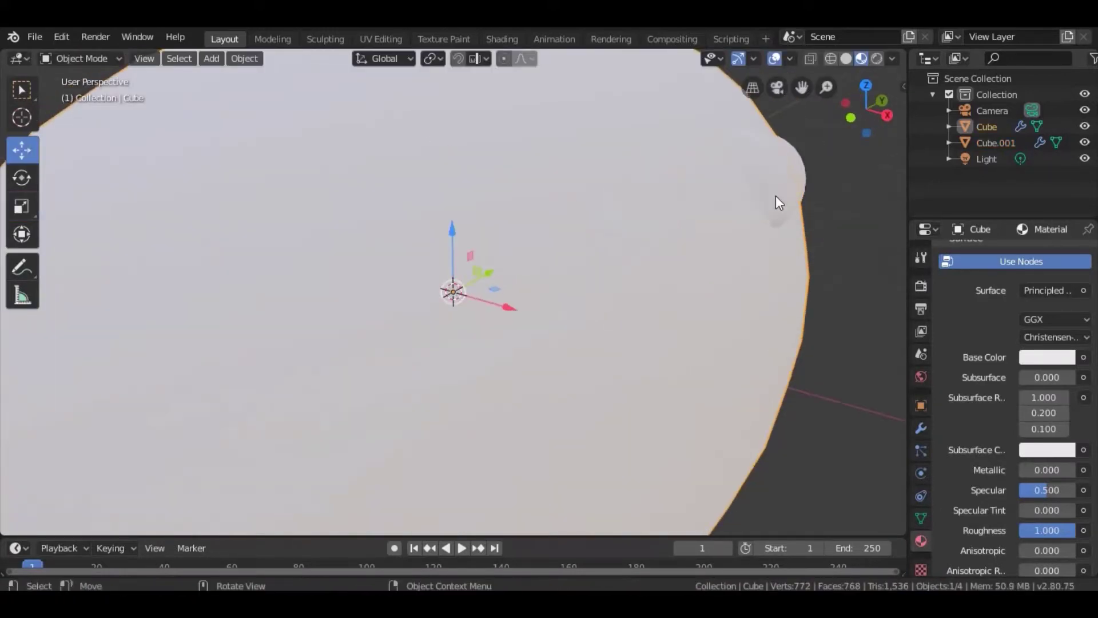
- Narrow Cube.001 along X, tilt it, and set its Base Color to black
{"action": "left_click_drag", "start_coordinate": [809, 191], "coordinate": [779, 182]}
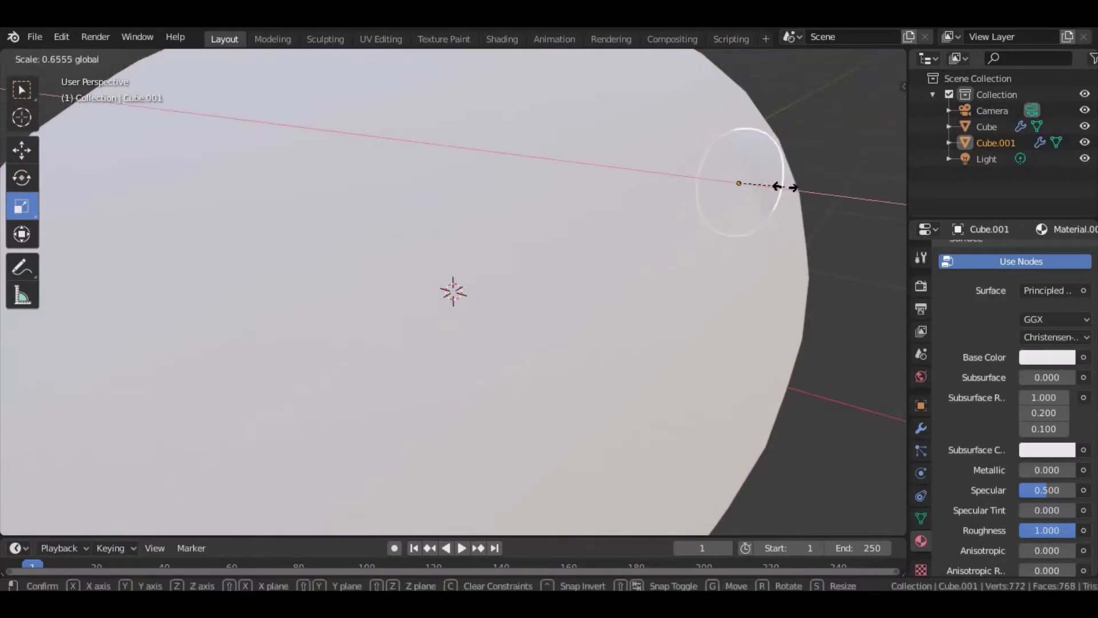
{"action": "left_click_drag", "start_coordinate": [759, 128], "coordinate": [761, 117]}
{"action": "left_click", "coordinate": [22, 150]}
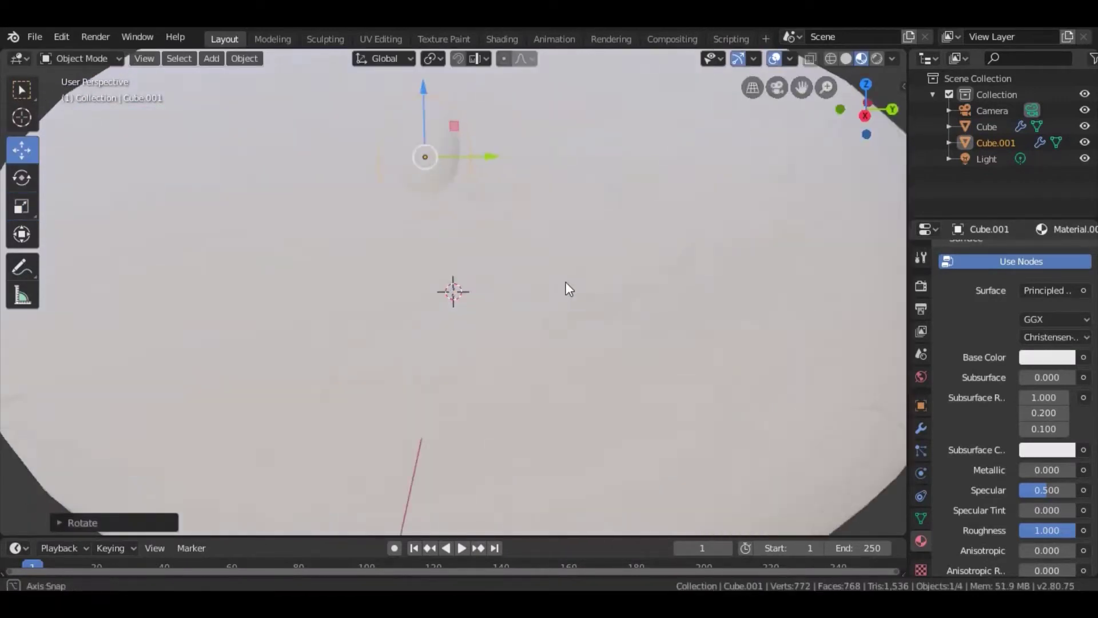
{"action": "middle_click_drag", "start_coordinate": [566, 282], "coordinate": [512, 198]}
{"action": "left_click", "coordinate": [213, 170]}
{"action": "left_click", "coordinate": [378, 189]}
{"action": "left_click", "coordinate": [1047, 357]}
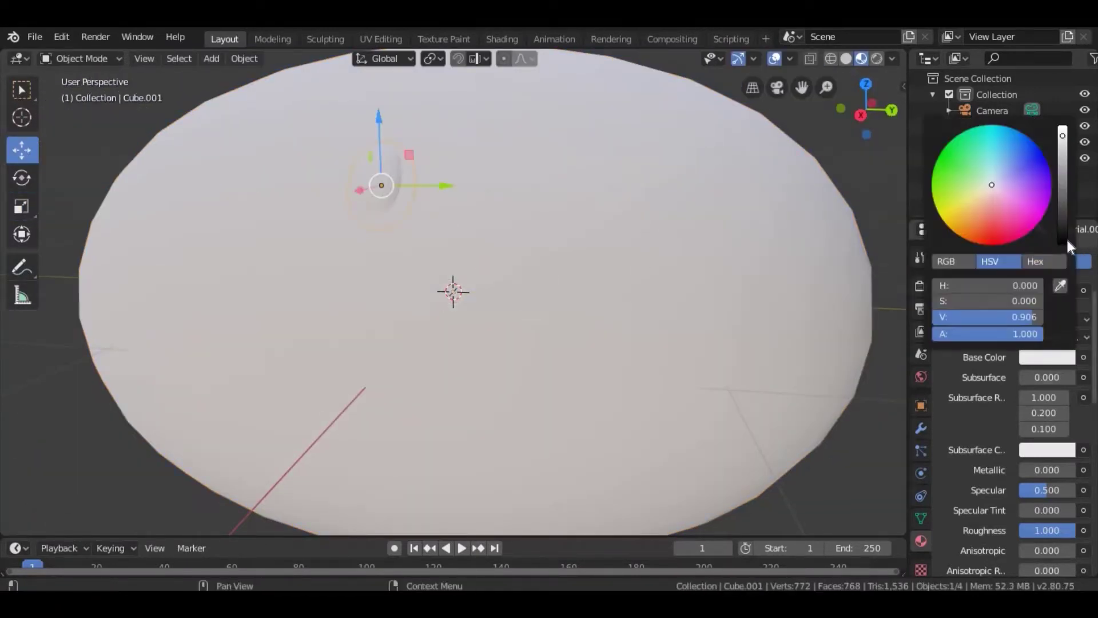
{"action": "left_click", "coordinate": [1066, 237]}
- Position the black eye on the egg by moving it along Y and X
{"action": "left_click_drag", "start_coordinate": [452, 171], "coordinate": [592, 256]}
{"action": "middle_click_drag", "start_coordinate": [591, 255], "coordinate": [263, 223]}
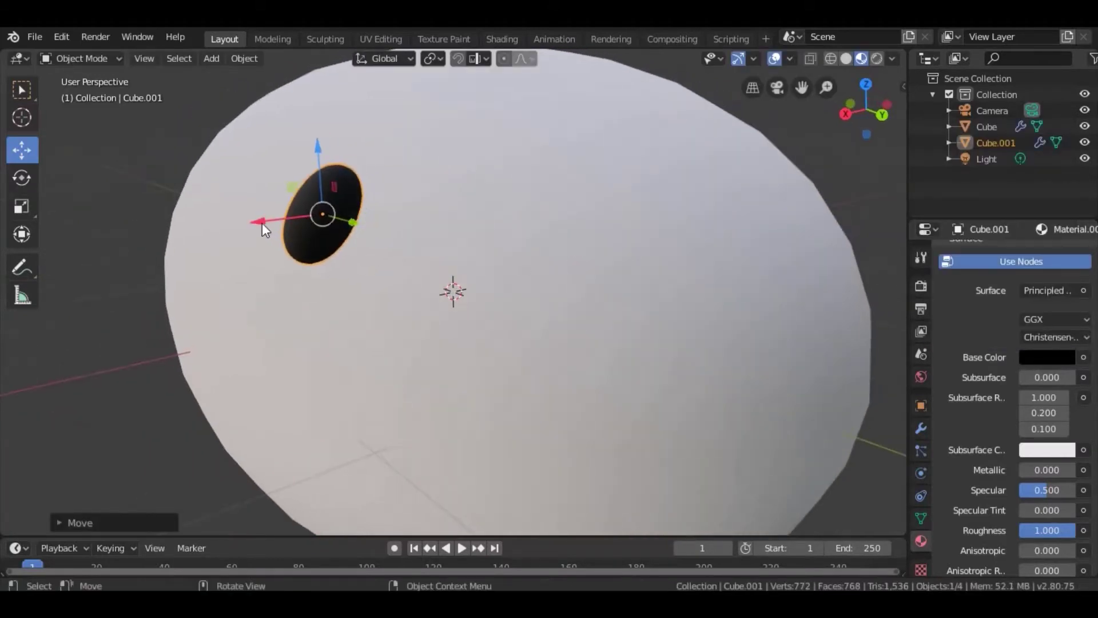
{"action": "left_click_drag", "start_coordinate": [262, 223], "coordinate": [288, 233]}
{"action": "left_click", "coordinate": [287, 233]}
{"action": "middle_click_drag", "start_coordinate": [288, 233], "coordinate": [496, 263]}
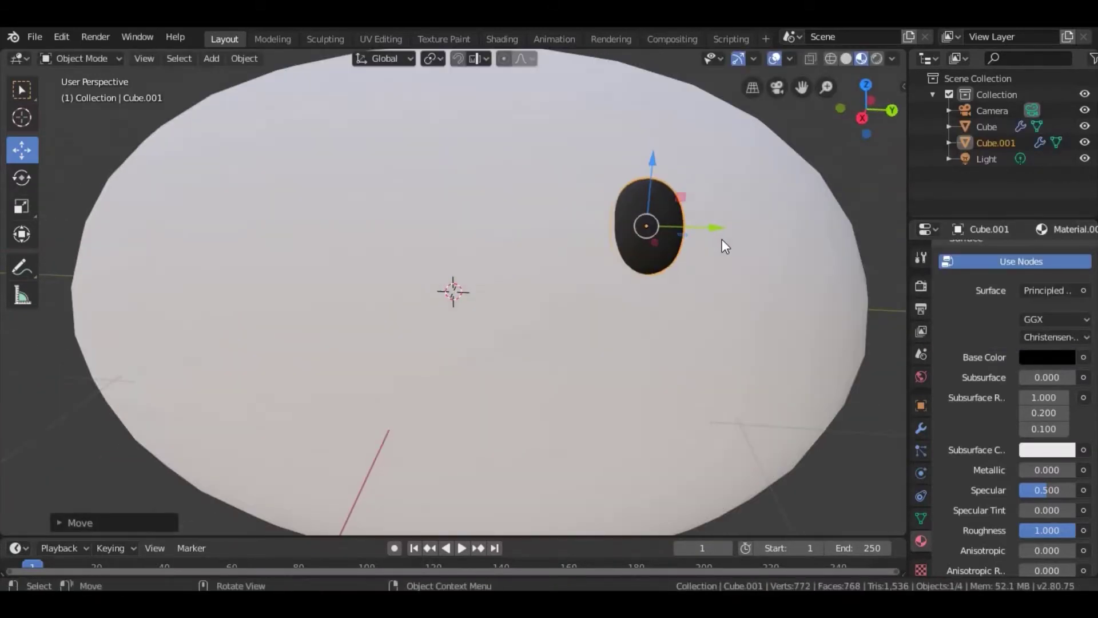
{"action": "scroll", "coordinate": [654, 232], "scroll_direction": "down", "scroll_amount": 2}
{"action": "mouse_move", "coordinate": [653, 239]}
{"action": "left_mouse_down"}
{"action": "mouse_move", "coordinate": [583, 247]}
{"action": "mouse_move", "coordinate": [434, 235]}
{"action": "left_mouse_up"}
{"action": "middle_click_drag", "start_coordinate": [434, 235], "coordinate": [404, 270]}
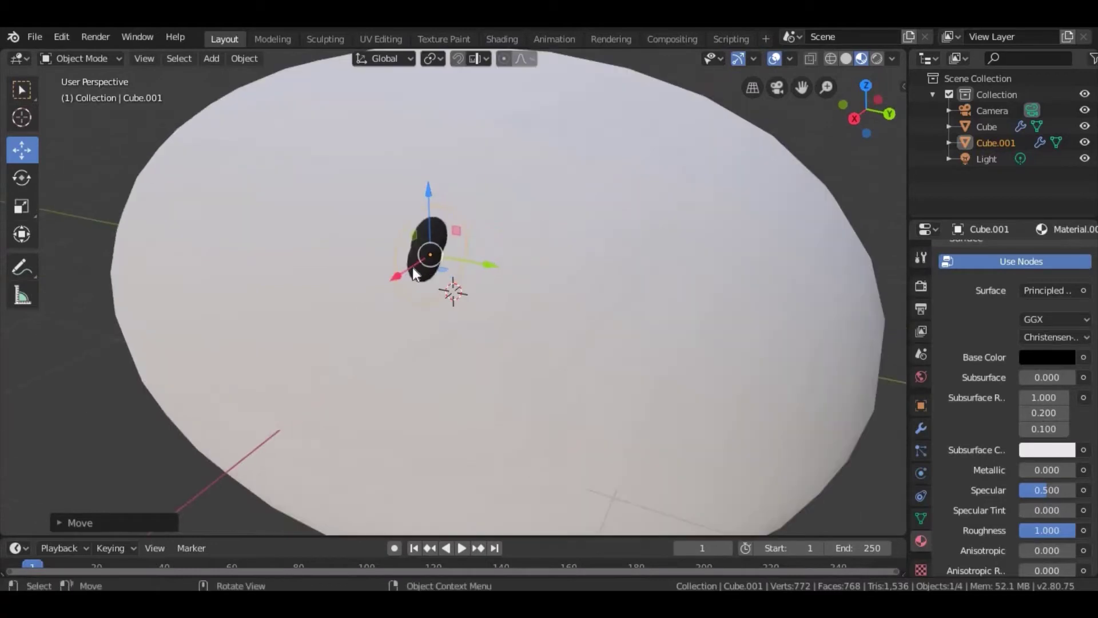
{"action": "left_click_drag", "start_coordinate": [404, 270], "coordinate": [391, 278]}
{"action": "left_click", "coordinate": [22, 206]}
- Shrink the black eye further and nudge it into its final spot
{"action": "left_click_drag", "start_coordinate": [492, 252], "coordinate": [456, 247]}
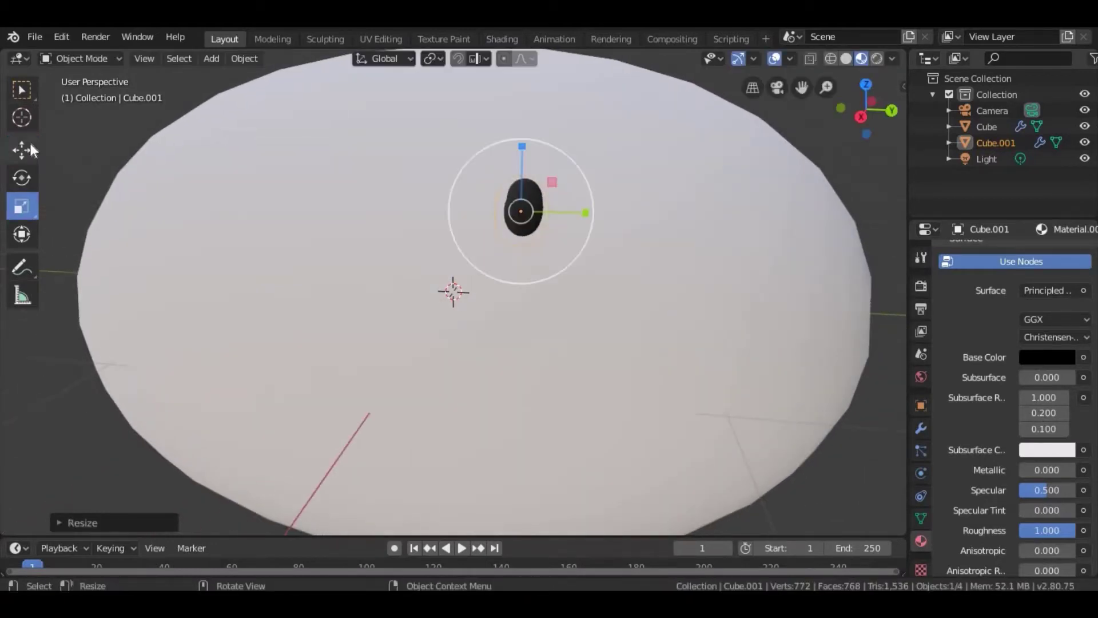
{"action": "left_click_drag", "start_coordinate": [589, 217], "coordinate": [653, 228]}
{"action": "middle_click_drag", "start_coordinate": [653, 228], "coordinate": [260, 163]}
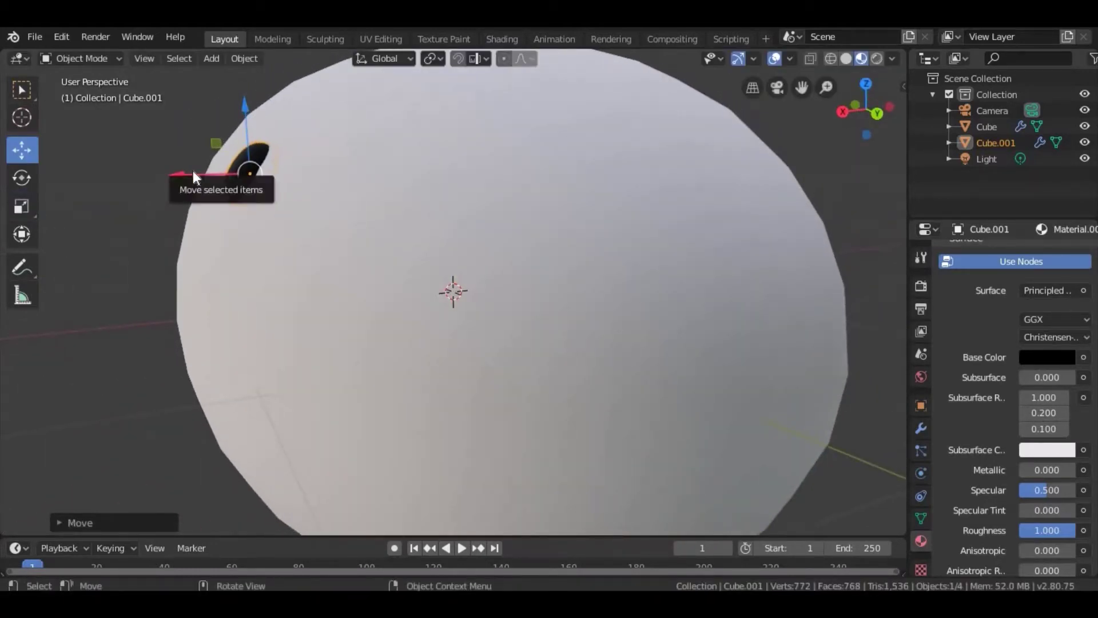
{"action": "mouse_move", "coordinate": [193, 171]}
{"action": "middle_mouse_down"}
{"action": "mouse_move", "coordinate": [675, 319]}
{"action": "mouse_move", "coordinate": [82, 187]}
{"action": "middle_mouse_up"}
{"action": "left_click_drag", "start_coordinate": [115, 188], "coordinate": [117, 186]}
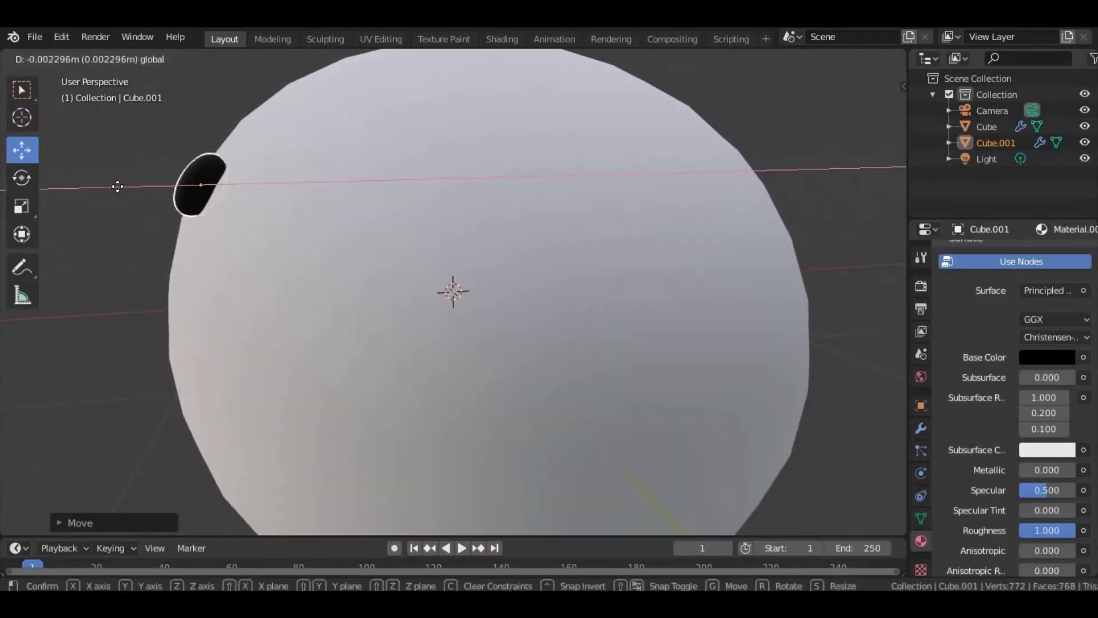
{"action": "left_click", "coordinate": [125, 186]}
{"action": "middle_click_drag", "start_coordinate": [436, 257], "coordinate": [657, 284]}
- Paste and move a second eye copy, delete it, then put Cube.001 into Edit Mode
{"action": "key", "text": "ctrl+v"}
{"action": "key", "text": "g"}
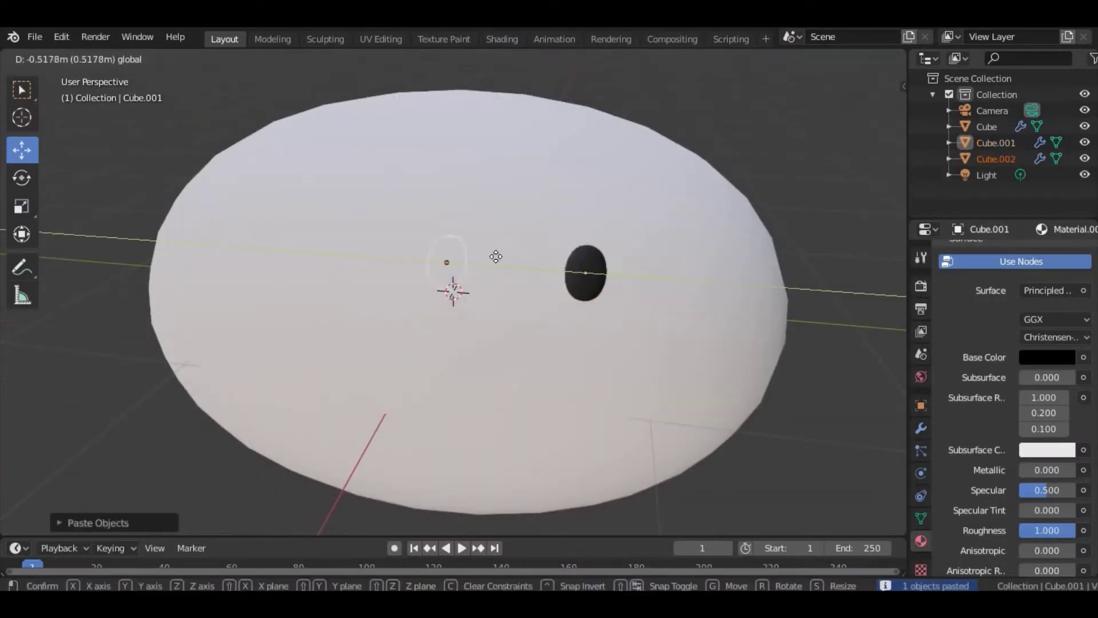
{"action": "left_click", "coordinate": [400, 271]}
{"action": "middle_click_drag", "start_coordinate": [401, 272], "coordinate": [658, 369]}
{"action": "key", "text": "g"}
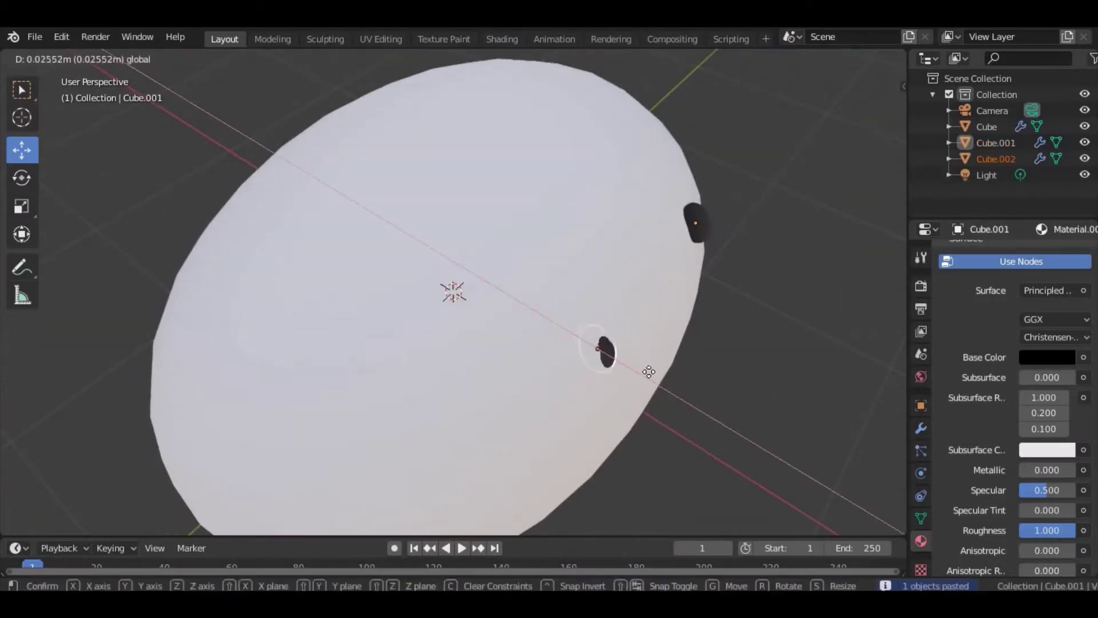
{"action": "left_click", "coordinate": [653, 373]}
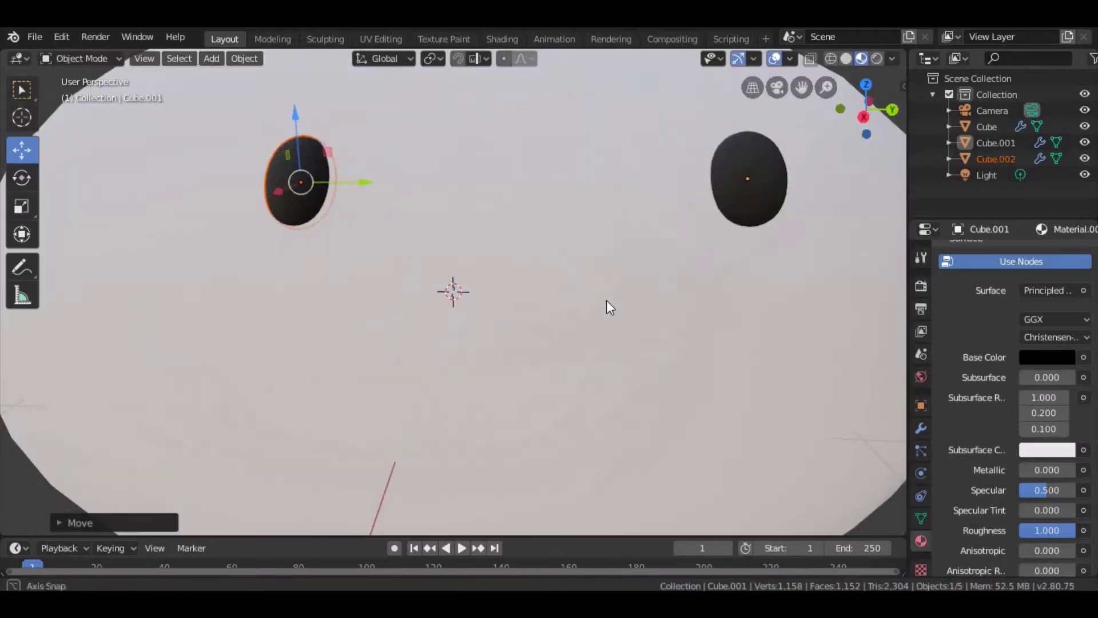
{"action": "key", "text": "Delete"}
{"action": "left_click", "coordinate": [80, 57]}
{"action": "left_click", "coordinate": [77, 93]}
- Return to Object Mode and add a Subdivision Surface modifier to the eye
{"action": "middle_click_drag", "start_coordinate": [343, 257], "coordinate": [457, 269]}
{"action": "left_click", "coordinate": [80, 58]}
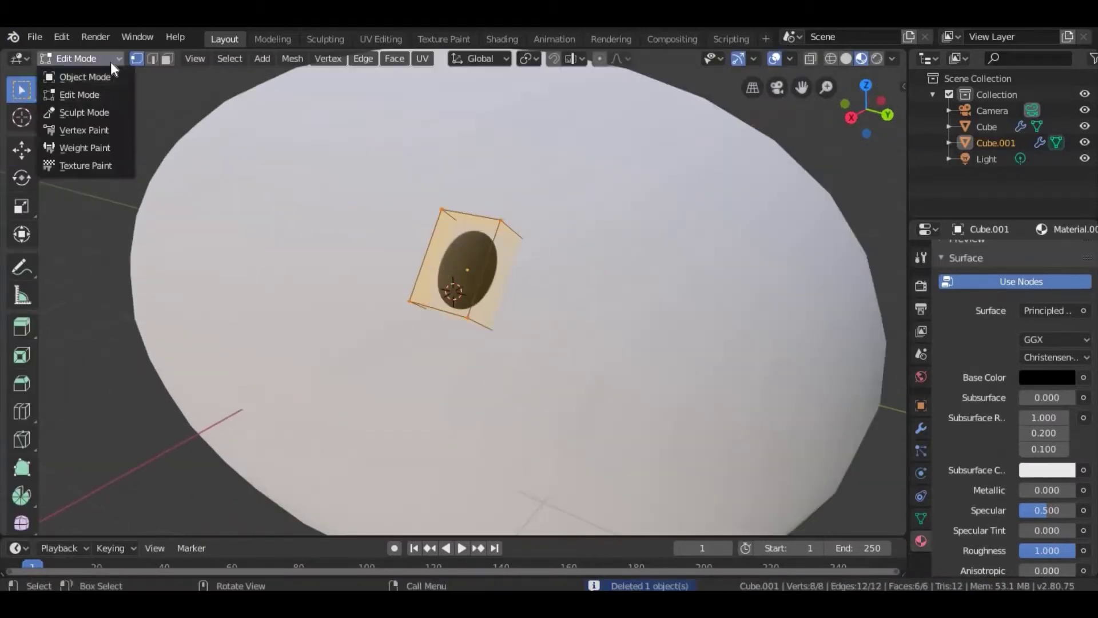
{"action": "left_click", "coordinate": [85, 76]}
{"action": "left_click", "coordinate": [921, 428]}
{"action": "mouse_move", "coordinate": [977, 375]}
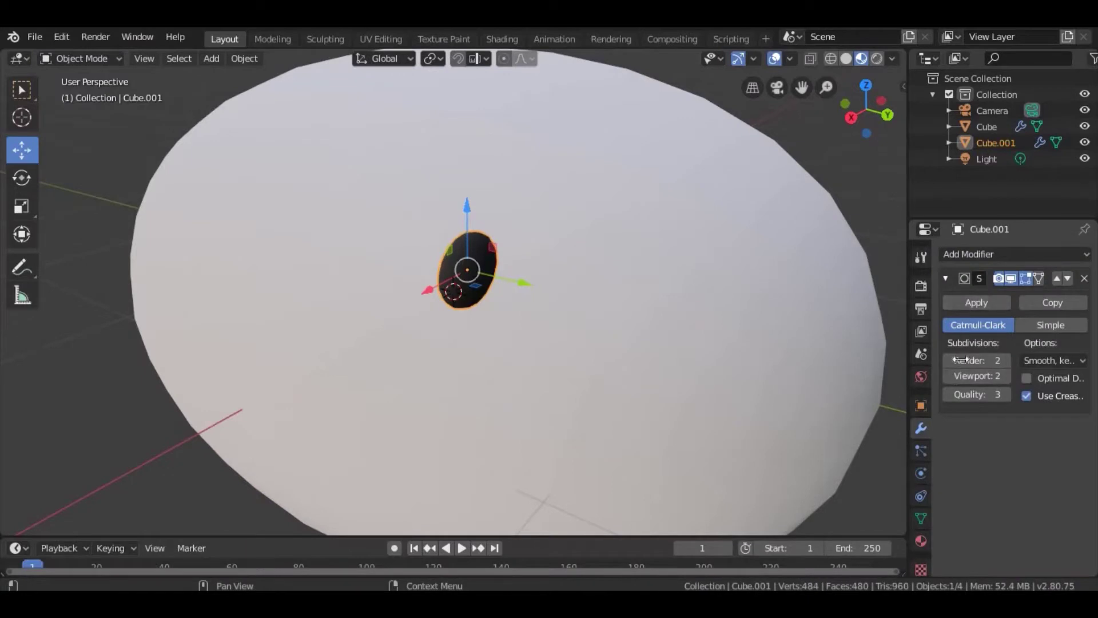
{"action": "left_click", "coordinate": [964, 255]}
{"action": "left_click", "coordinate": [825, 510]}
{"action": "scroll", "coordinate": [515, 286], "scroll_direction": "up", "scroll_amount": 2}
- In Edit Mode, select one eye face and add a second material slot using the white Material
{"action": "left_click", "coordinate": [80, 58]}
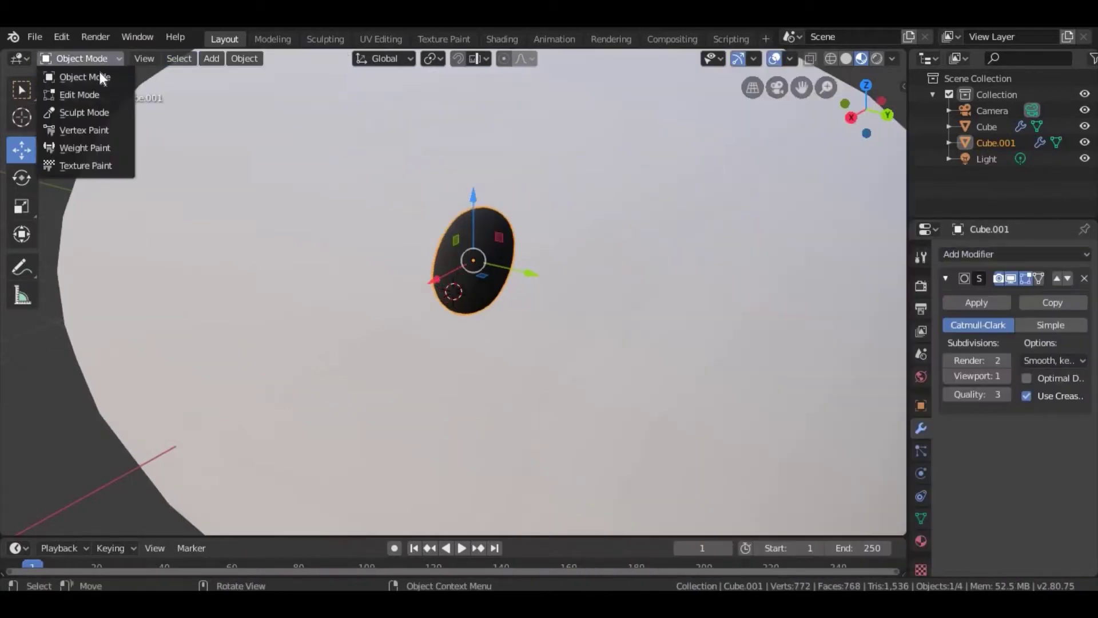
{"action": "left_click", "coordinate": [79, 95]}
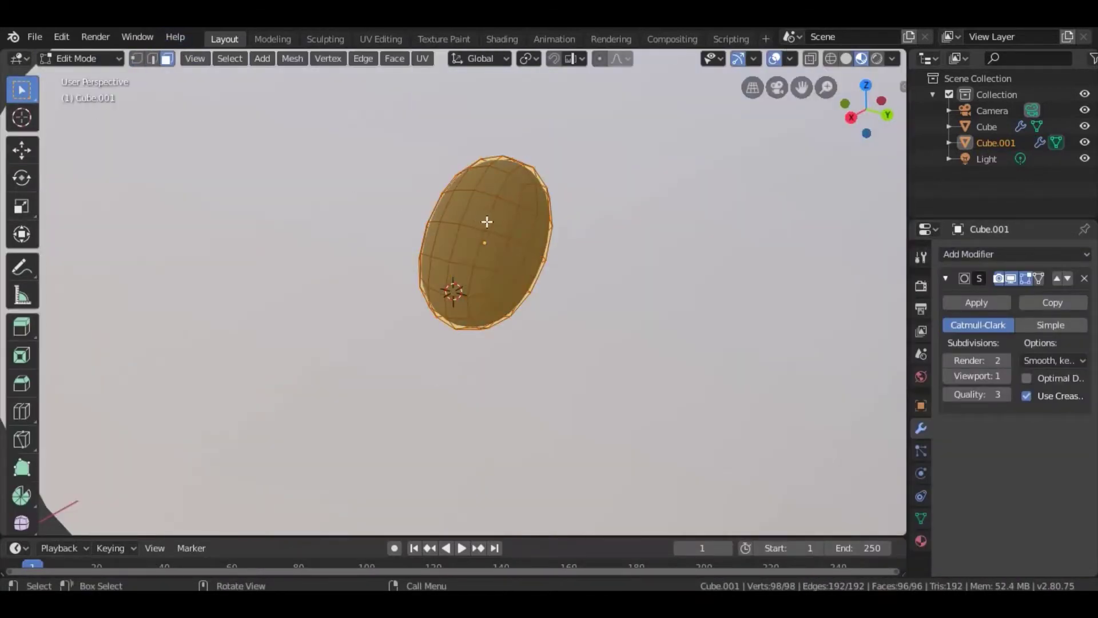
{"action": "left_click", "coordinate": [471, 223]}
{"action": "middle_click_drag", "start_coordinate": [471, 224], "coordinate": [572, 241]}
{"action": "left_click", "coordinate": [921, 541]}
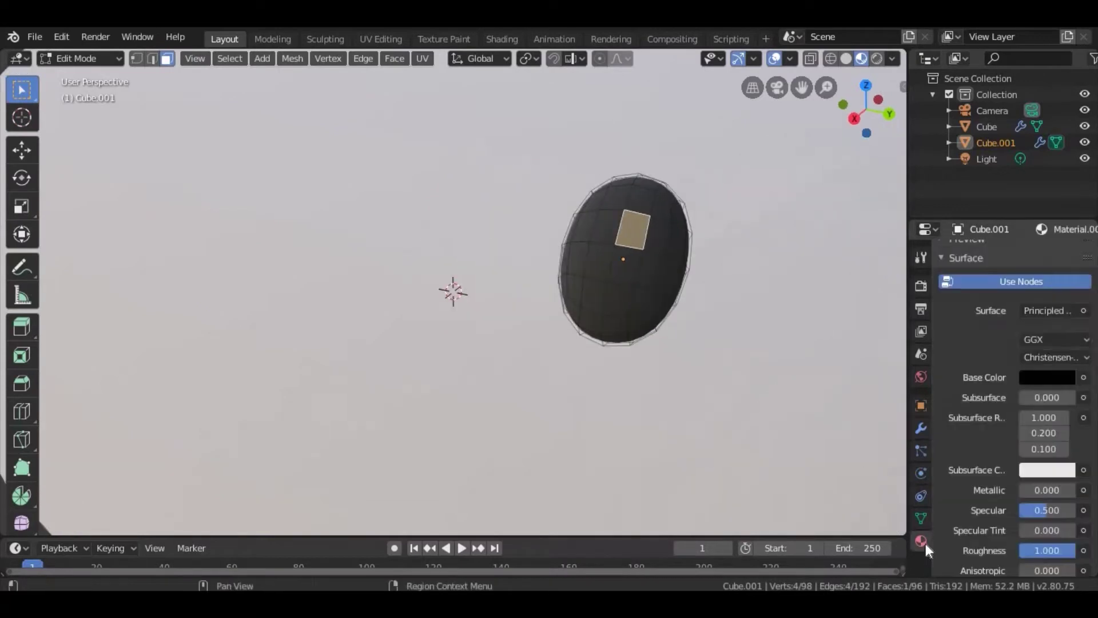
{"action": "left_click", "coordinate": [1085, 254]}
{"action": "left_click", "coordinate": [1020, 359]}
{"action": "left_click", "coordinate": [950, 355]}
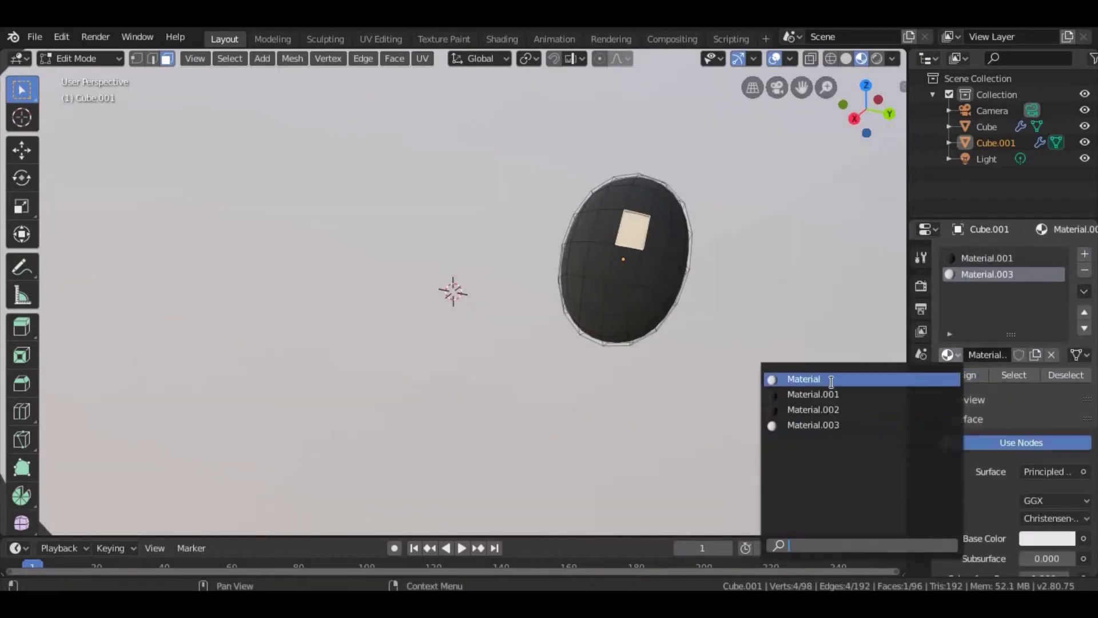
{"action": "left_click", "coordinate": [833, 382]}
- Extrude the face, assign it the white material, enlarge it as a highlight, and return to Object Mode
{"action": "key", "text": "e"}
{"action": "right_click", "coordinate": [731, 226]}
{"action": "left_click", "coordinate": [21, 206]}
{"action": "key", "text": "e"}
{"action": "key", "text": "s"}
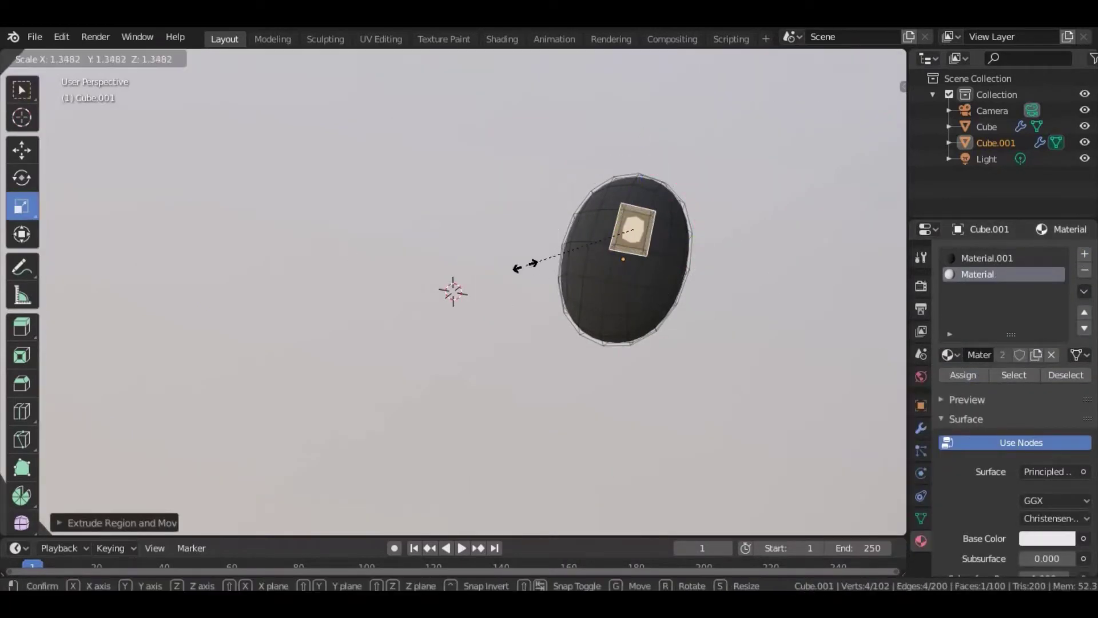
{"action": "left_click", "coordinate": [515, 265]}
{"action": "left_click", "coordinate": [103, 58]}
{"action": "left_click", "coordinate": [83, 77]}
{"action": "scroll", "coordinate": [393, 196], "scroll_direction": "down", "scroll_amount": 5}
- Copy and paste the eye as Cube.002 and move it beside the first eye
{"action": "mouse_move", "coordinate": [393, 197]}
{"action": "middle_mouse_down"}
{"action": "mouse_move", "coordinate": [485, 228]}
{"action": "mouse_move", "coordinate": [691, 250]}
{"action": "middle_mouse_up"}
{"action": "key", "text": "ctrl+c"}
{"action": "key", "text": "ctrl+v"}
{"action": "key", "text": "g"}
{"action": "left_click", "coordinate": [343, 245]}
{"action": "middle_click_drag", "start_coordinate": [343, 245], "coordinate": [510, 489]}
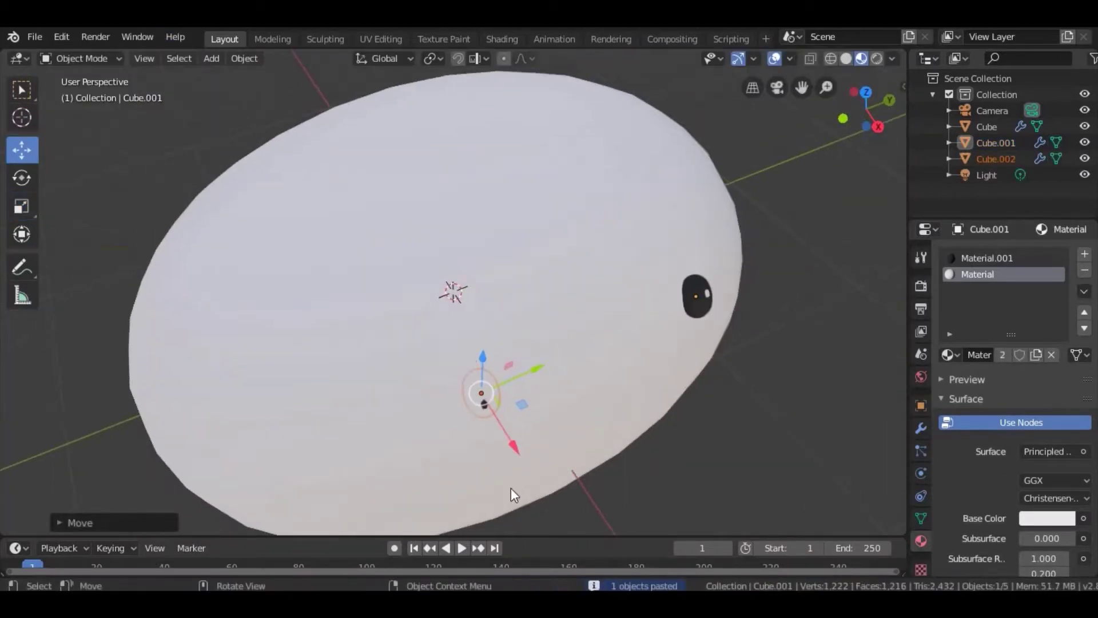
{"action": "key", "text": "g"}
{"action": "left_click", "coordinate": [661, 398]}
{"action": "middle_click_drag", "start_coordinate": [662, 398], "coordinate": [711, 289]}
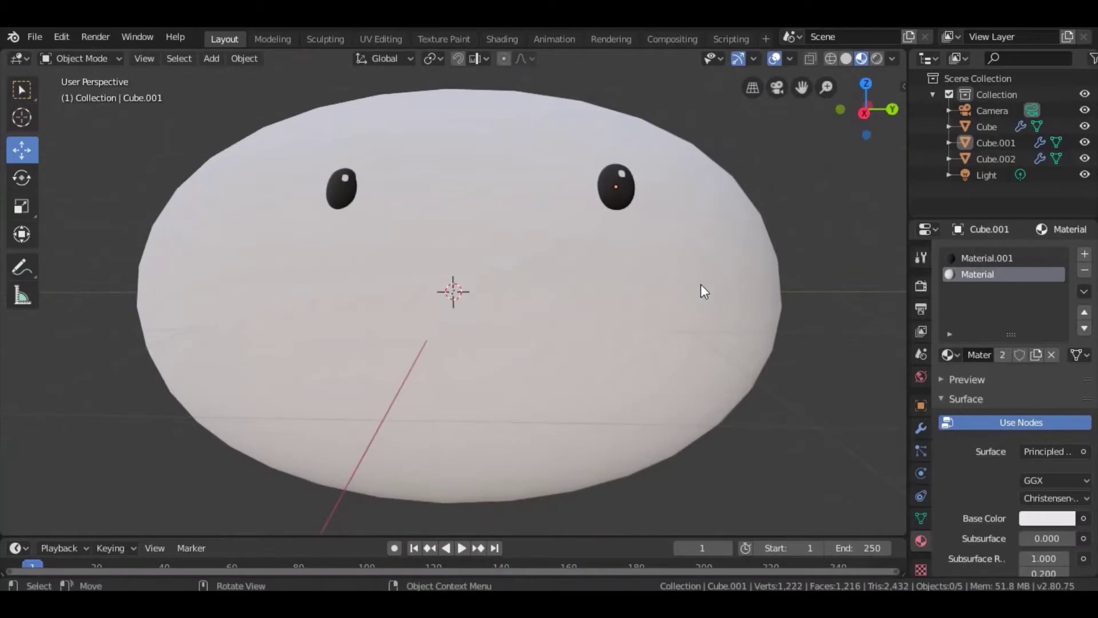
- Rotate the left eye slightly on its Z ring so both eyes sit level, then deselect
{"action": "scroll", "coordinate": [702, 290], "scroll_direction": "up", "scroll_amount": 2}
{"action": "scroll", "coordinate": [628, 289], "scroll_direction": "down", "scroll_amount": 2}
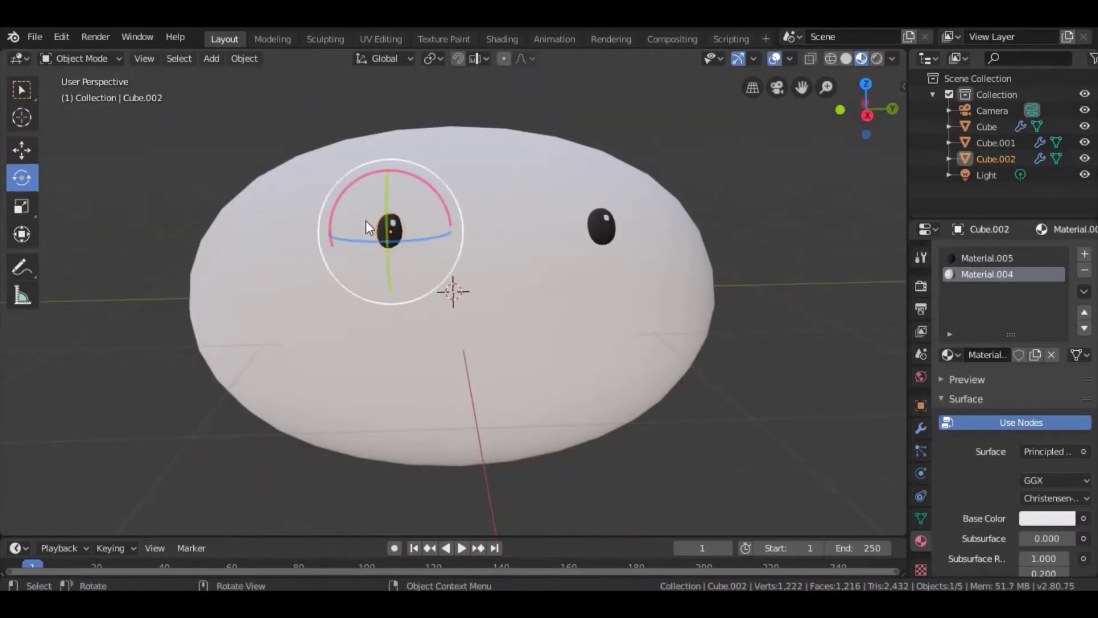
{"action": "left_click_drag", "start_coordinate": [430, 238], "coordinate": [413, 239]}
{"action": "left_click", "coordinate": [710, 135]}
{"action": "mouse_move", "coordinate": [711, 135]}
{"action": "middle_mouse_down"}
{"action": "mouse_move", "coordinate": [523, 226]}
{"action": "mouse_move", "coordinate": [662, 128]}
{"action": "middle_mouse_up"}
{"action": "left_click", "coordinate": [662, 128]}
{"action": "left_click", "coordinate": [710, 160]}
{"action": "mouse_move", "coordinate": [625, 93]}
{"action": "middle_mouse_down"}
{"action": "mouse_move", "coordinate": [709, 160]}
{"action": "mouse_move", "coordinate": [657, 167]}
{"action": "mouse_move", "coordinate": [651, 180]}
{"action": "mouse_move", "coordinate": [616, 145]}
{"action": "mouse_move", "coordinate": [658, 194]}
{"action": "mouse_move", "coordinate": [602, 146]}
{"action": "mouse_move", "coordinate": [606, 154]}
{"action": "middle_mouse_up"}
{"action": "left_click", "coordinate": [748, 166]}
{"action": "scroll", "coordinate": [658, 167], "scroll_direction": "down", "scroll_amount": 3}
{"action": "scroll", "coordinate": [615, 145], "scroll_direction": "up", "scroll_amount": 2}
{"action": "scroll", "coordinate": [658, 194], "scroll_direction": "up", "scroll_amount": 2}
{"action": "scroll", "coordinate": [602, 146], "scroll_direction": "down", "scroll_amount": 3}
- Add a new cube with a Subdivision Surface modifier and pull it partly out of the egg's front
{"action": "left_click", "coordinate": [211, 58]}
{"action": "mouse_move", "coordinate": [232, 76]}
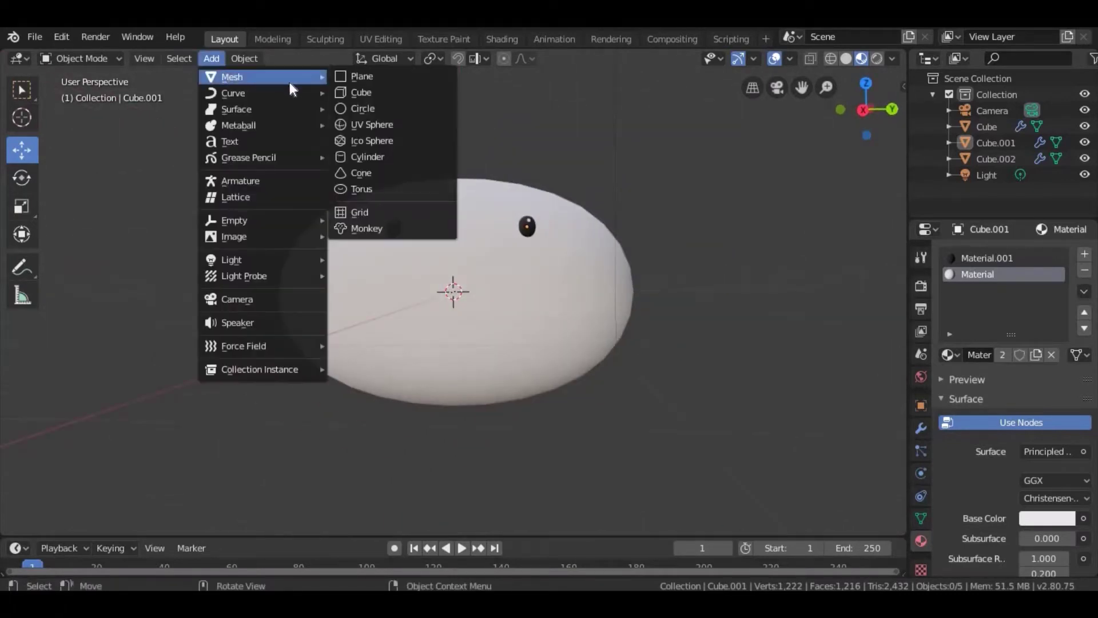
{"action": "left_click", "coordinate": [346, 90]}
{"action": "left_click", "coordinate": [921, 428]}
{"action": "left_click", "coordinate": [1013, 254]}
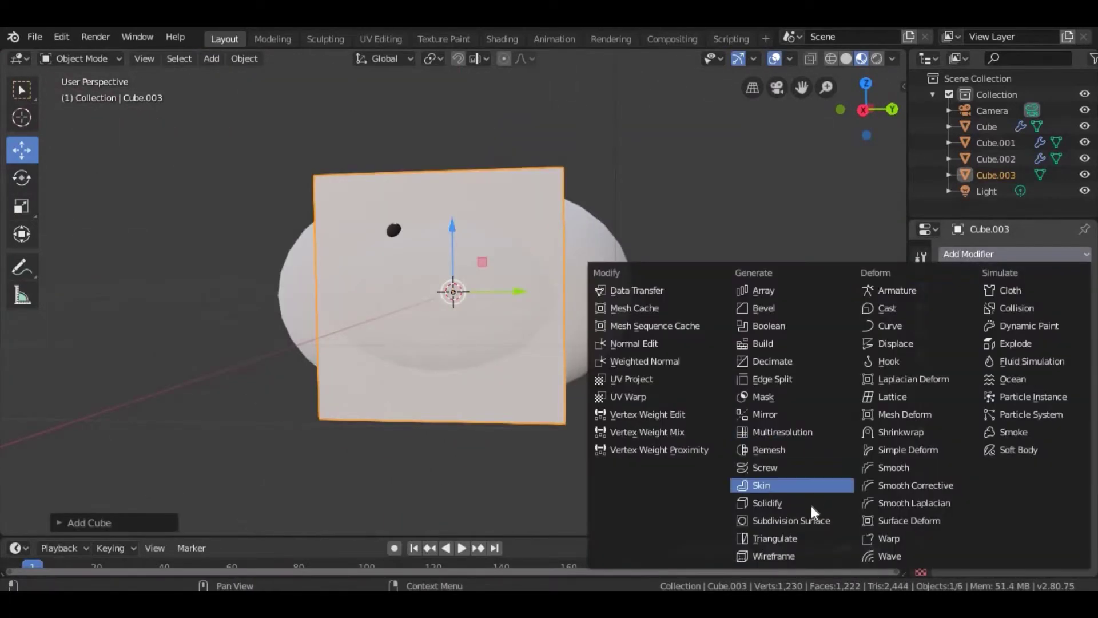
{"action": "left_click", "coordinate": [761, 519]}
{"action": "middle_click_drag", "start_coordinate": [448, 323], "coordinate": [499, 317]}
{"action": "left_click_drag", "start_coordinate": [499, 317], "coordinate": [560, 379]}
{"action": "middle_click_drag", "start_coordinate": [561, 379], "coordinate": [480, 356]}
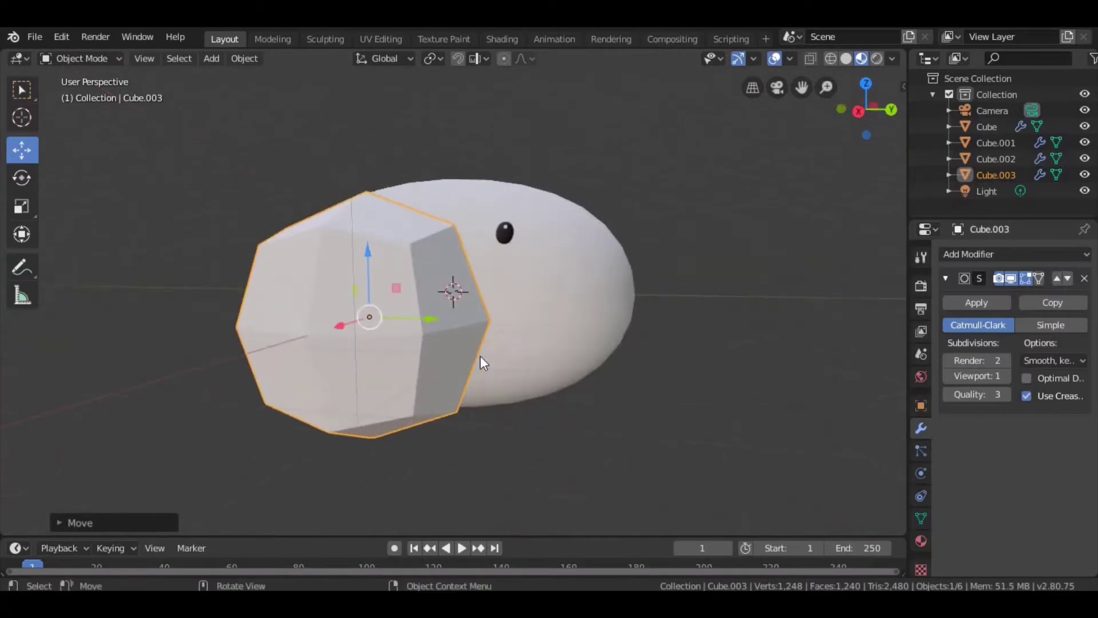
- Scale Cube.003's mesh down into a small ball in Edit Mode, then return to Object Mode
{"action": "left_click", "coordinate": [78, 61]}
{"action": "left_click", "coordinate": [74, 85]}
{"action": "scroll", "coordinate": [69, 172], "scroll_direction": "down", "scroll_amount": 2}
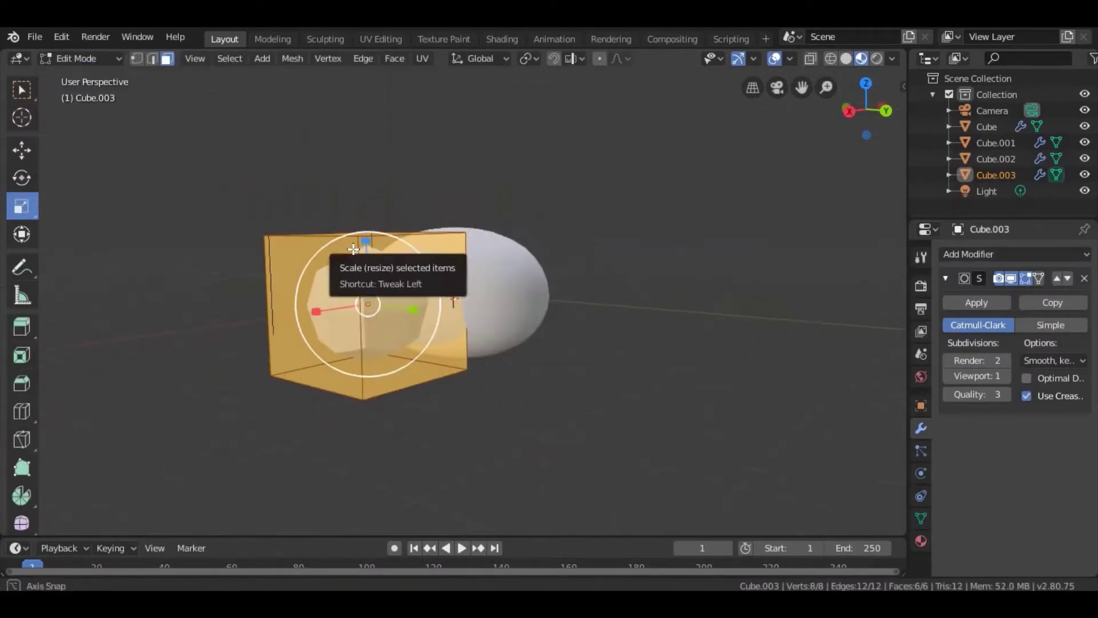
{"action": "left_click", "coordinate": [21, 206]}
{"action": "key", "text": "w"}
{"action": "middle_click_drag", "start_coordinate": [892, 320], "coordinate": [863, 315]}
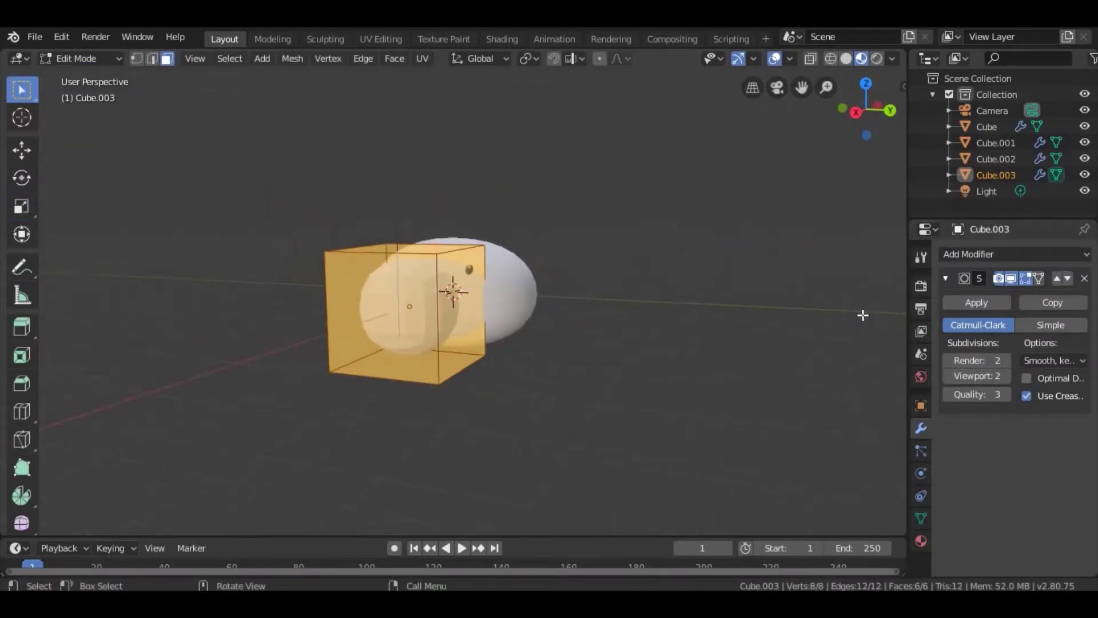
{"action": "right_click", "coordinate": [387, 147]}
{"action": "left_click", "coordinate": [78, 58]}
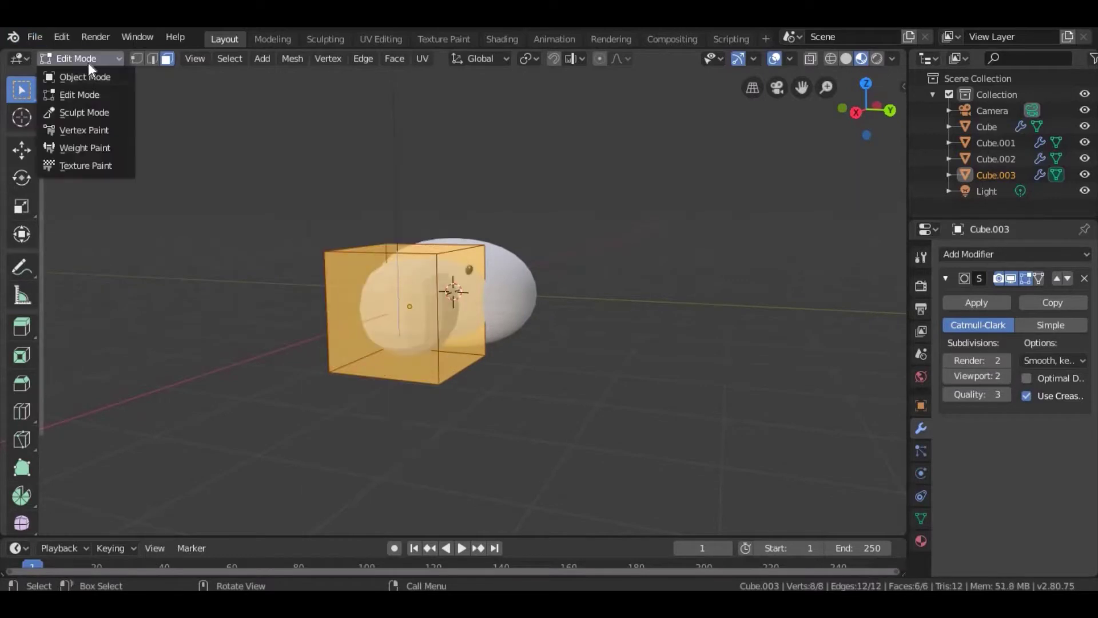
{"action": "left_click", "coordinate": [74, 74]}
{"action": "right_click", "coordinate": [403, 269]}
{"action": "left_click", "coordinate": [403, 269]}
- In Edit Mode, extrude Cube.003's right face outward and lower the new end face
{"action": "left_click", "coordinate": [78, 58]}
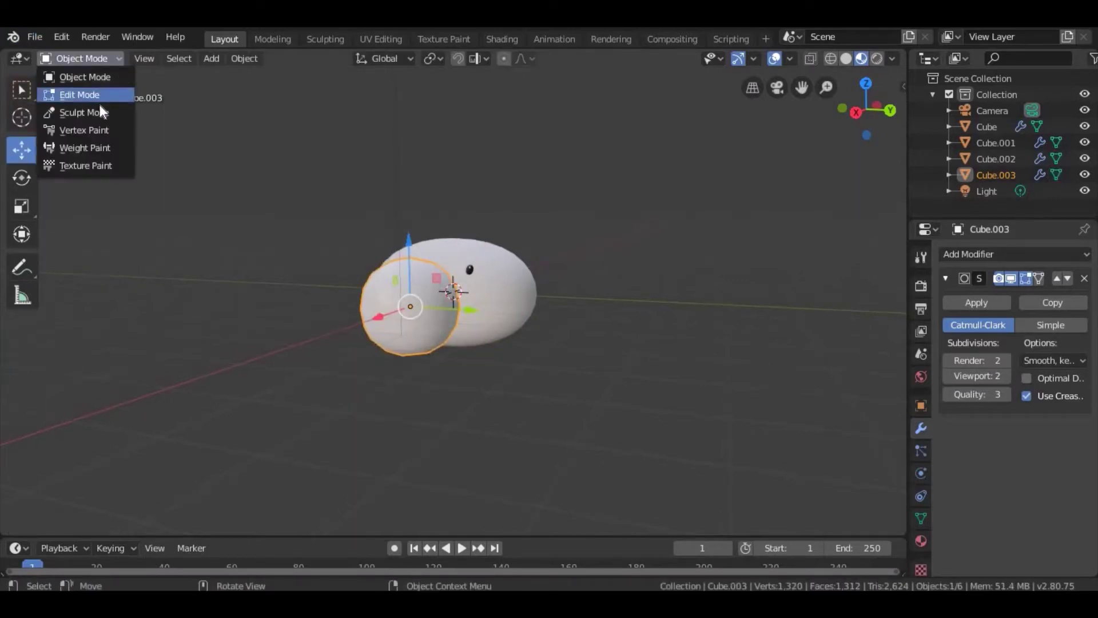
{"action": "left_click", "coordinate": [86, 90]}
{"action": "left_click", "coordinate": [452, 301]}
{"action": "key", "text": "e"}
{"action": "left_click", "coordinate": [589, 298]}
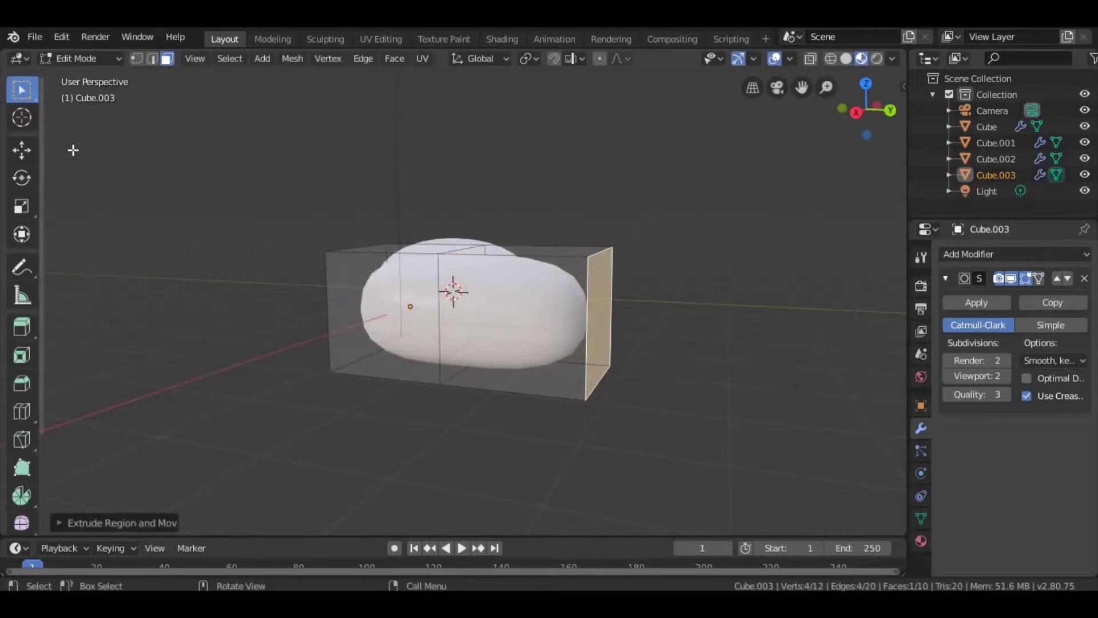
{"action": "left_click_drag", "start_coordinate": [583, 262], "coordinate": [583, 289]}
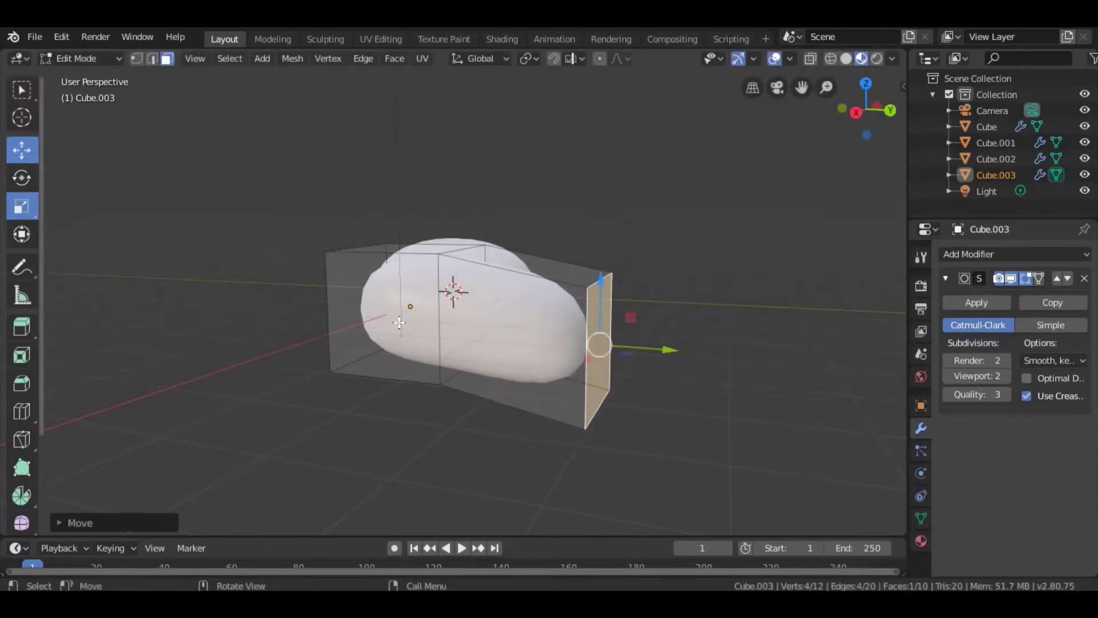
- Extrude the end twice more, shrinking and raising it into an upturned tip about a third the size
{"action": "key", "text": "e"}
{"action": "left_click", "coordinate": [701, 388]}
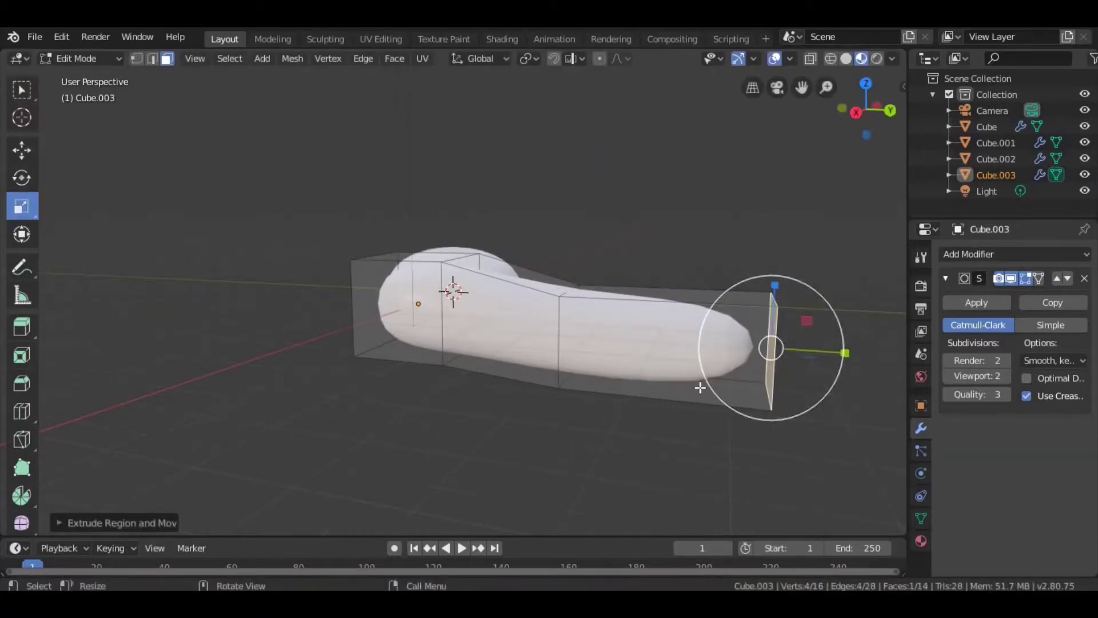
{"action": "left_click_drag", "start_coordinate": [701, 388], "coordinate": [722, 375]}
{"action": "key", "text": "e"}
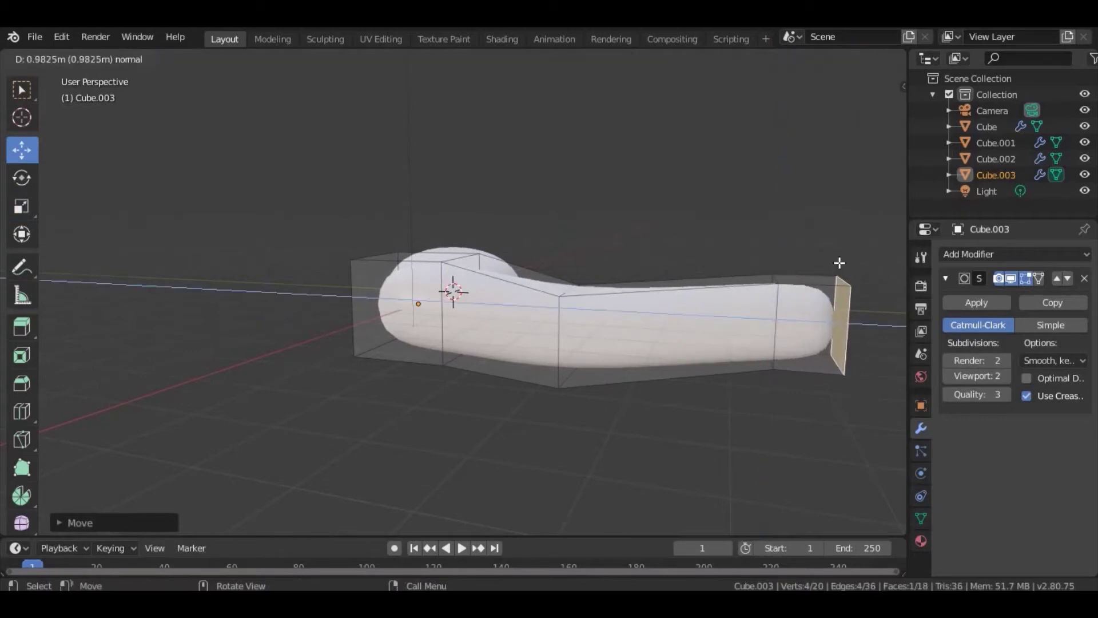
{"action": "left_click", "coordinate": [840, 263]}
{"action": "key", "text": "g"}
{"action": "left_click", "coordinate": [842, 204]}
{"action": "left_click", "coordinate": [22, 207]}
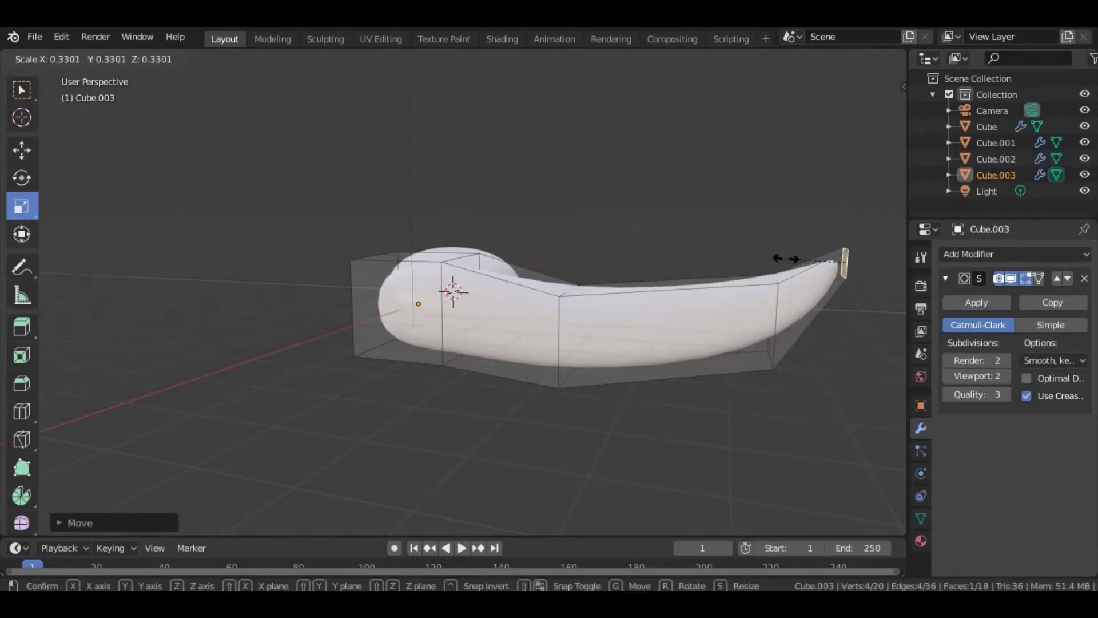
{"action": "left_click_drag", "start_coordinate": [675, 268], "coordinate": [784, 258]}
- Raise two top faces at the thick end, then preview the shape in Object Mode
{"action": "key", "text": "alt+a"}
{"action": "middle_click_drag", "start_coordinate": [629, 275], "coordinate": [549, 297]}
{"action": "left_click", "coordinate": [441, 283]}
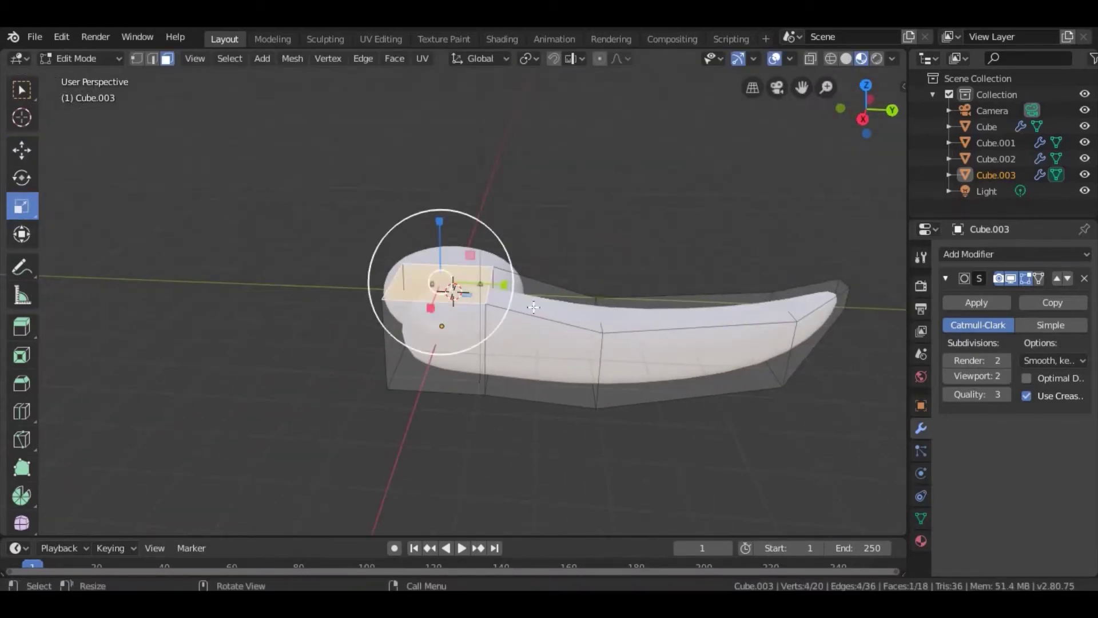
{"action": "left_click", "coordinate": [544, 312], "text": "shift"}
{"action": "left_click", "coordinate": [22, 150]}
{"action": "left_click_drag", "start_coordinate": [493, 240], "coordinate": [490, 160]}
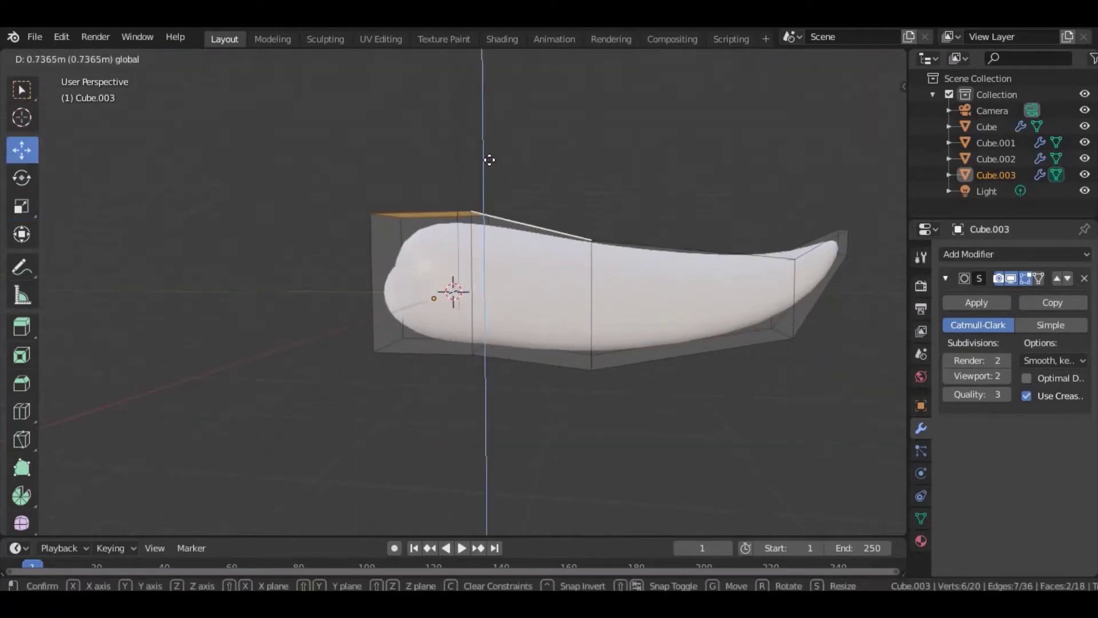
{"action": "mouse_move", "coordinate": [490, 172]}
{"action": "middle_mouse_down"}
{"action": "mouse_move", "coordinate": [415, 287]}
{"action": "mouse_move", "coordinate": [401, 269]}
{"action": "middle_mouse_up"}
{"action": "left_click", "coordinate": [81, 58]}
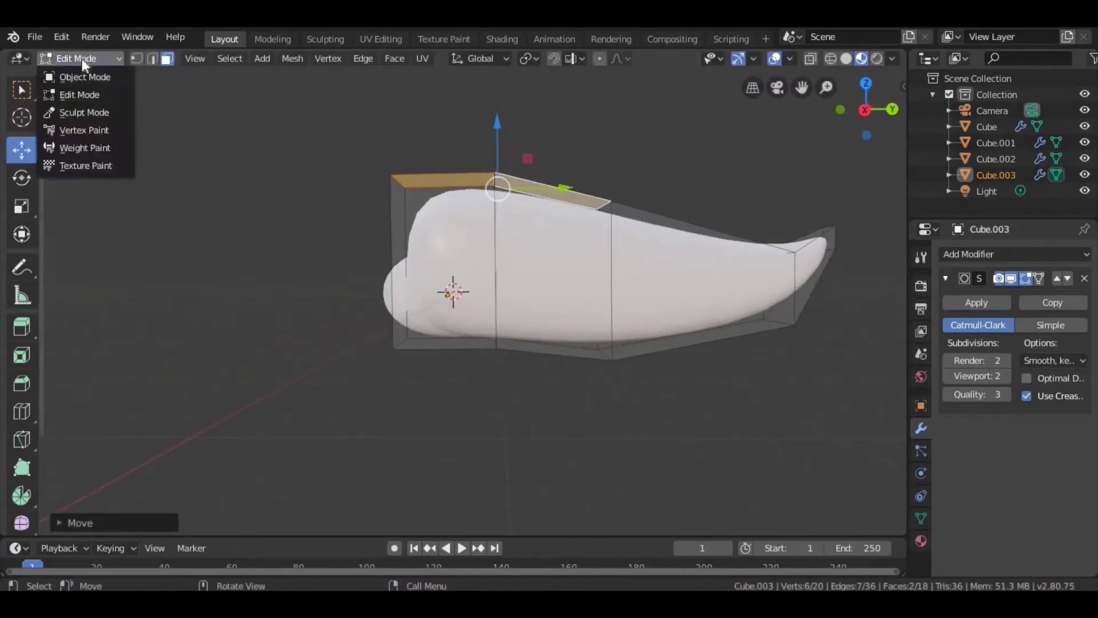
{"action": "left_click", "coordinate": [74, 79]}
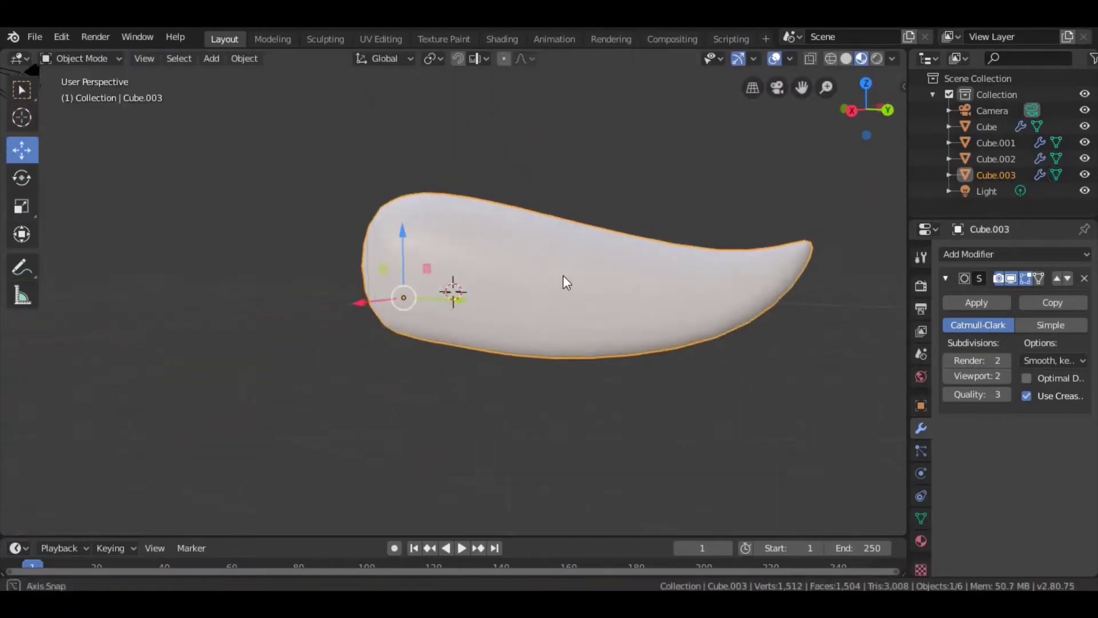
- Back in Edit Mode, adjust the top faces and add a vertical edge loop across the mesh
{"action": "left_click", "coordinate": [109, 58]}
{"action": "left_click", "coordinate": [115, 90]}
{"action": "left_click_drag", "start_coordinate": [531, 223], "coordinate": [530, 195]}
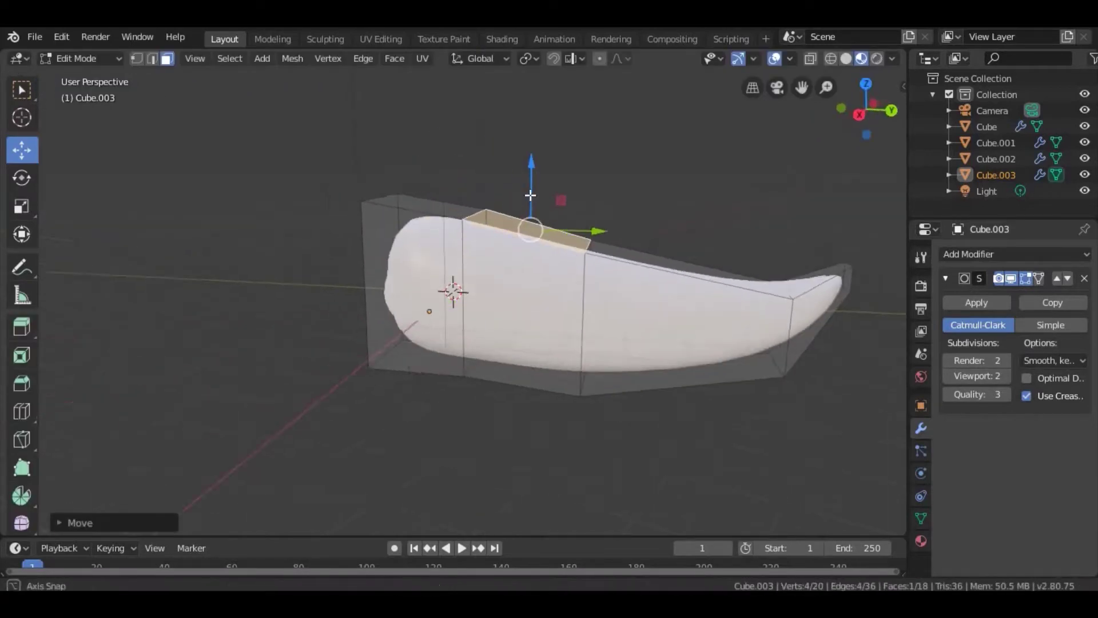
{"action": "left_click", "coordinate": [21, 411]}
{"action": "left_click", "coordinate": [529, 297]}
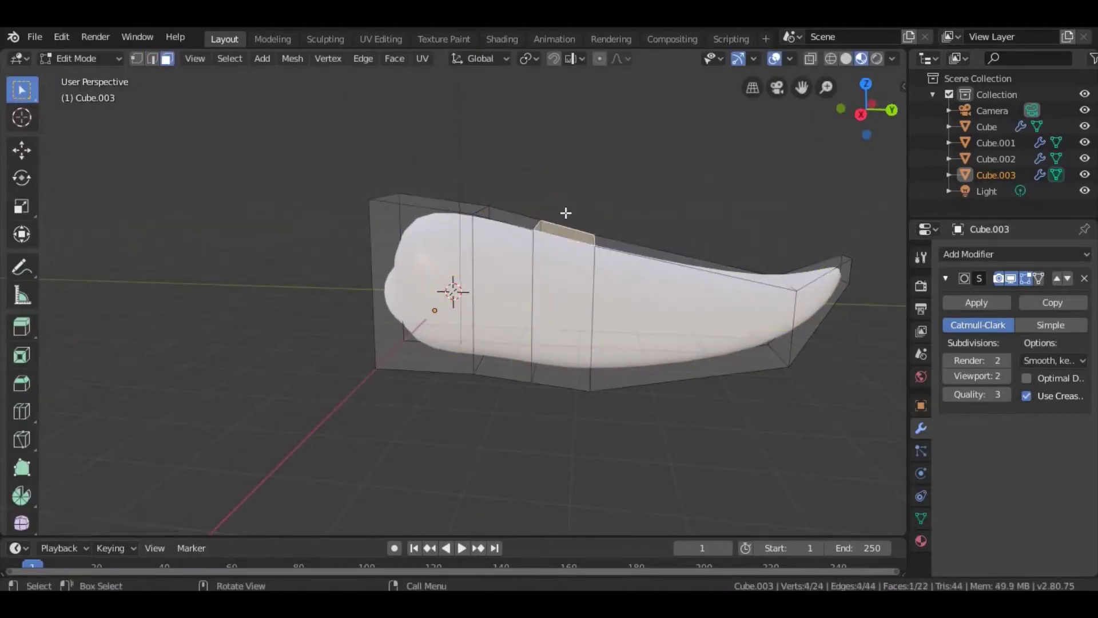
{"action": "left_click_drag", "start_coordinate": [568, 167], "coordinate": [572, 189]}
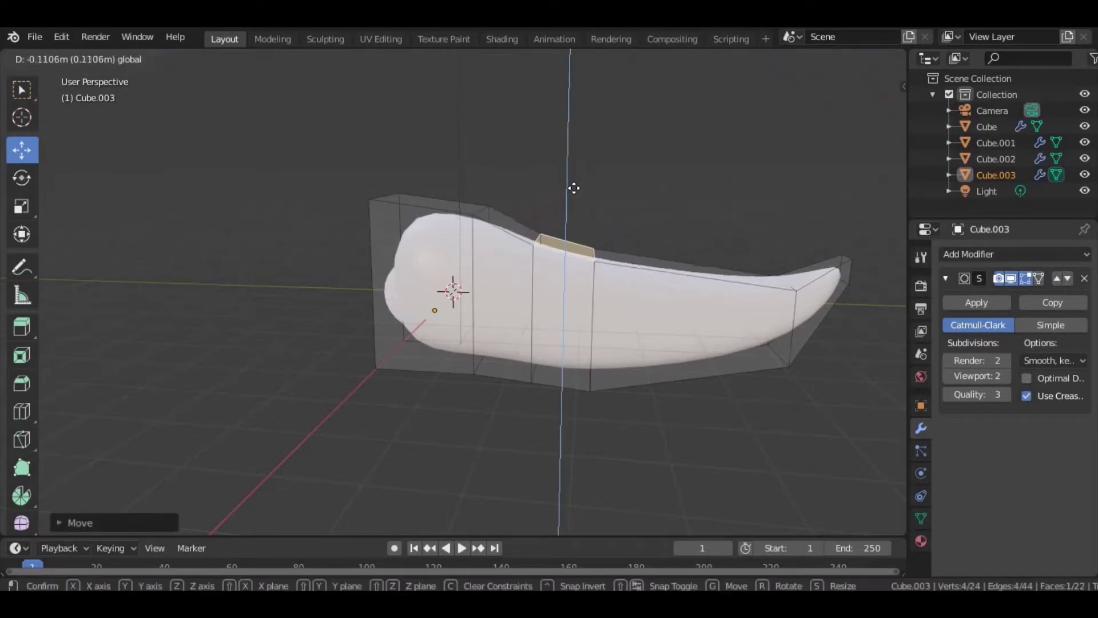
- Box-select the faces on the far half of the mesh and pull them outward
{"action": "left_click", "coordinate": [25, 97]}
{"action": "scroll", "coordinate": [452, 291], "scroll_direction": "down", "scroll_amount": 3}
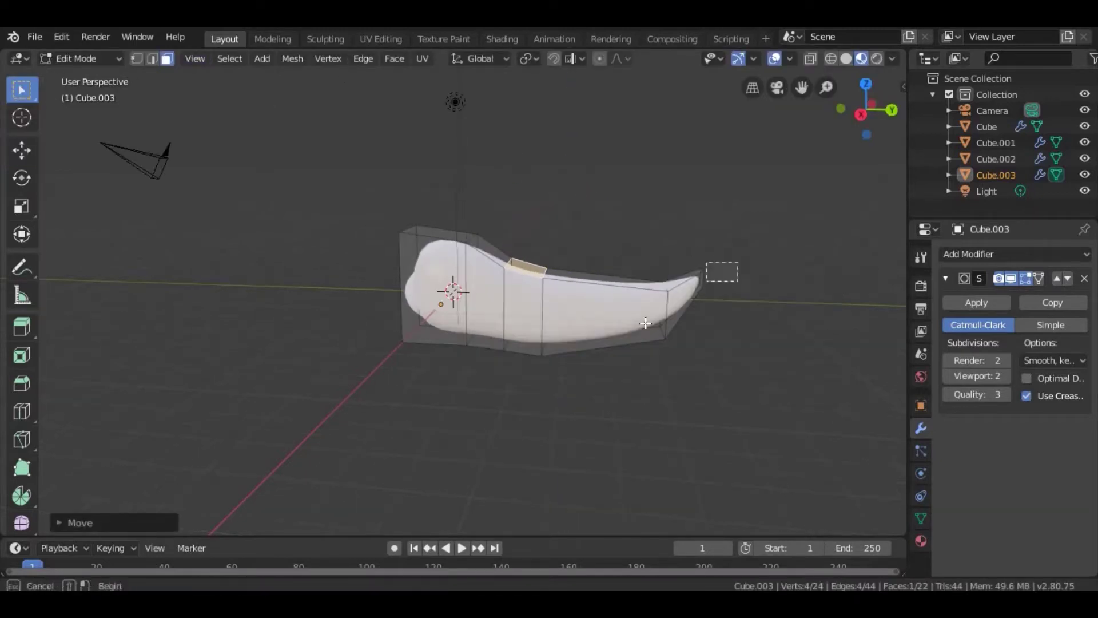
{"action": "middle_click_drag", "start_coordinate": [452, 292], "coordinate": [400, 258]}
{"action": "left_click_drag", "start_coordinate": [233, 306], "coordinate": [343, 367], "text": "shift"}
{"action": "middle_click_drag", "start_coordinate": [452, 292], "coordinate": [135, 245]}
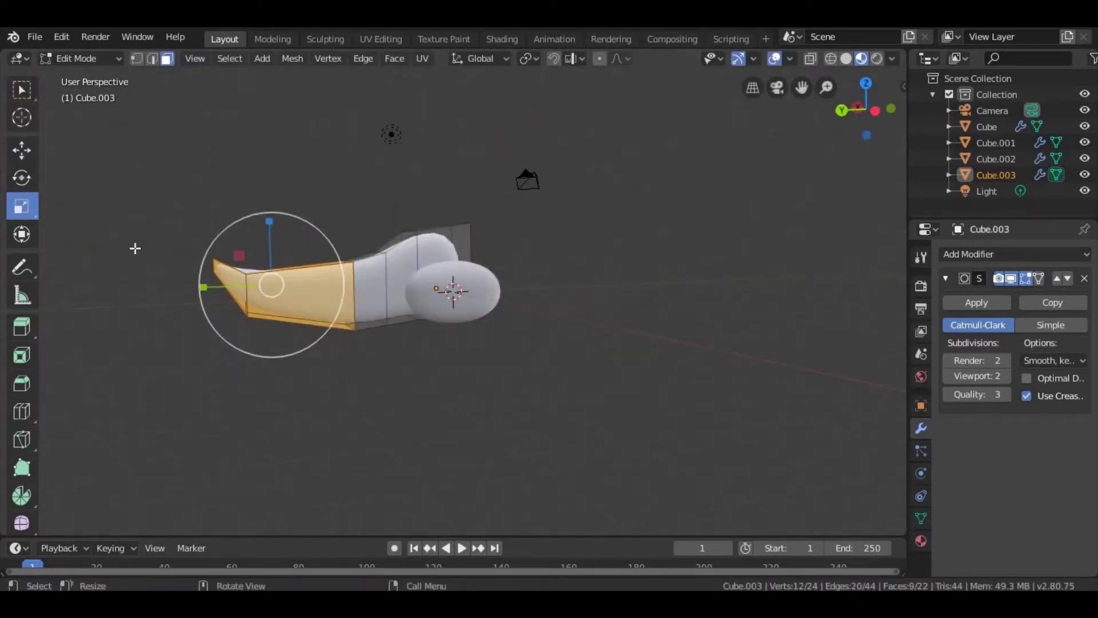
{"action": "left_click", "coordinate": [22, 149]}
{"action": "mouse_move", "coordinate": [223, 287]}
{"action": "left_mouse_down"}
{"action": "mouse_move", "coordinate": [303, 212]}
{"action": "mouse_move", "coordinate": [288, 208]}
{"action": "left_mouse_up"}
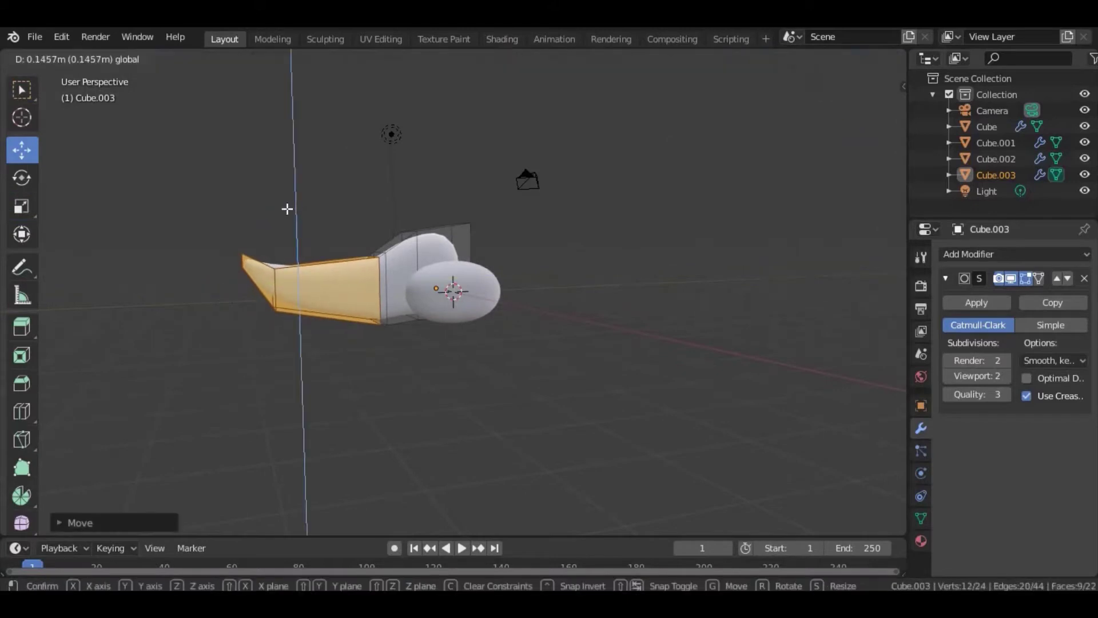
- Resize the pulled-out faces to taper them, then preview the shape in Object Mode
{"action": "middle_click_drag", "start_coordinate": [288, 208], "coordinate": [372, 257]}
{"action": "left_click", "coordinate": [22, 206]}
{"action": "left_click_drag", "start_coordinate": [238, 351], "coordinate": [195, 373]}
{"action": "key", "text": "alt+a"}
{"action": "mouse_move", "coordinate": [401, 344]}
{"action": "middle_mouse_down"}
{"action": "mouse_move", "coordinate": [632, 326]}
{"action": "mouse_move", "coordinate": [515, 286]}
{"action": "middle_mouse_up"}
{"action": "left_click", "coordinate": [80, 58]}
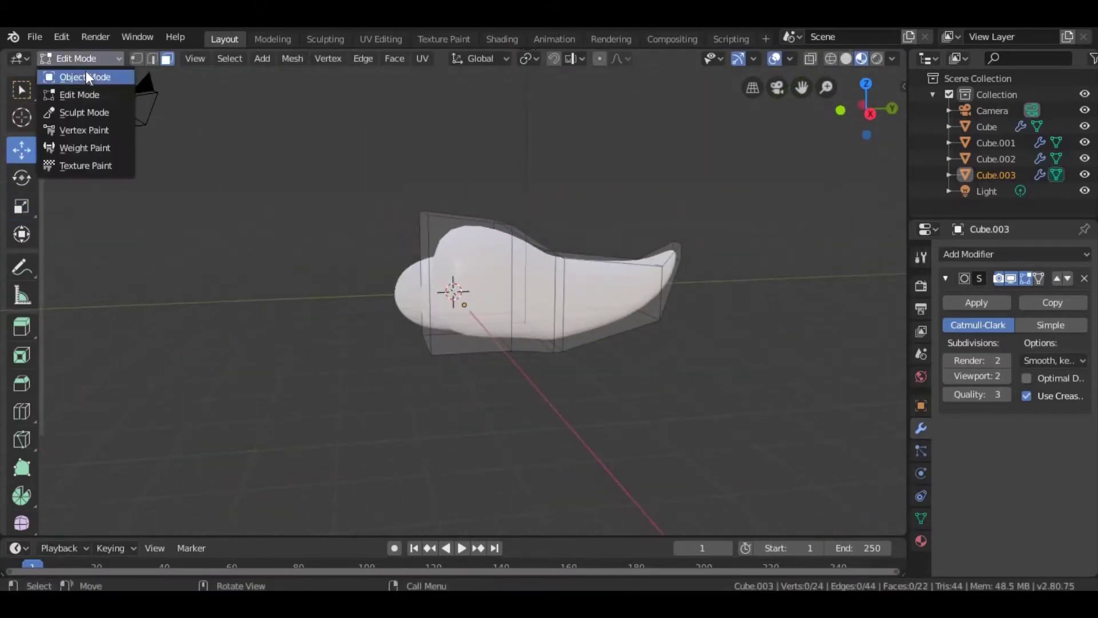
{"action": "left_click", "coordinate": [86, 77]}
- Select faces on the other side, move them outward into a second wing, and exit Edit Mode
{"action": "scroll", "coordinate": [528, 264], "scroll_direction": "up", "scroll_amount": 3}
{"action": "key", "text": "Tab"}
{"action": "mouse_move", "coordinate": [578, 423]}
{"action": "left_mouse_down"}
{"action": "mouse_move", "coordinate": [801, 191]}
{"action": "mouse_move", "coordinate": [779, 183]}
{"action": "left_mouse_up"}
{"action": "left_click", "coordinate": [545, 228], "text": "ctrl"}
{"action": "mouse_move", "coordinate": [545, 229]}
{"action": "middle_mouse_down"}
{"action": "mouse_move", "coordinate": [593, 326]}
{"action": "mouse_move", "coordinate": [252, 201]}
{"action": "mouse_move", "coordinate": [320, 241]}
{"action": "middle_mouse_up"}
{"action": "key", "text": "g"}
{"action": "left_click", "coordinate": [237, 226]}
{"action": "key", "text": "Tab"}
- Give Cube.003 a new material with dark red base colour (H 0.035, S 1.000, V 0.313) and roughness 1.000
{"action": "middle_click_drag", "start_coordinate": [273, 279], "coordinate": [571, 287]}
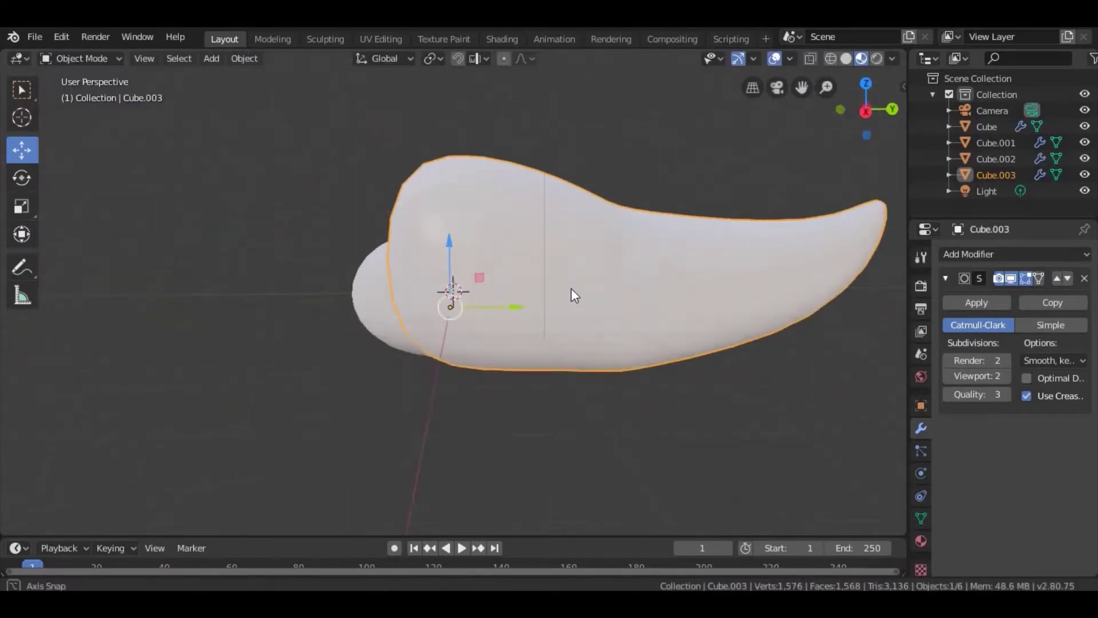
{"action": "scroll", "coordinate": [571, 287], "scroll_direction": "down", "scroll_amount": 2}
{"action": "left_click", "coordinate": [921, 541]}
{"action": "left_click", "coordinate": [1034, 323]}
{"action": "left_click", "coordinate": [1048, 483]}
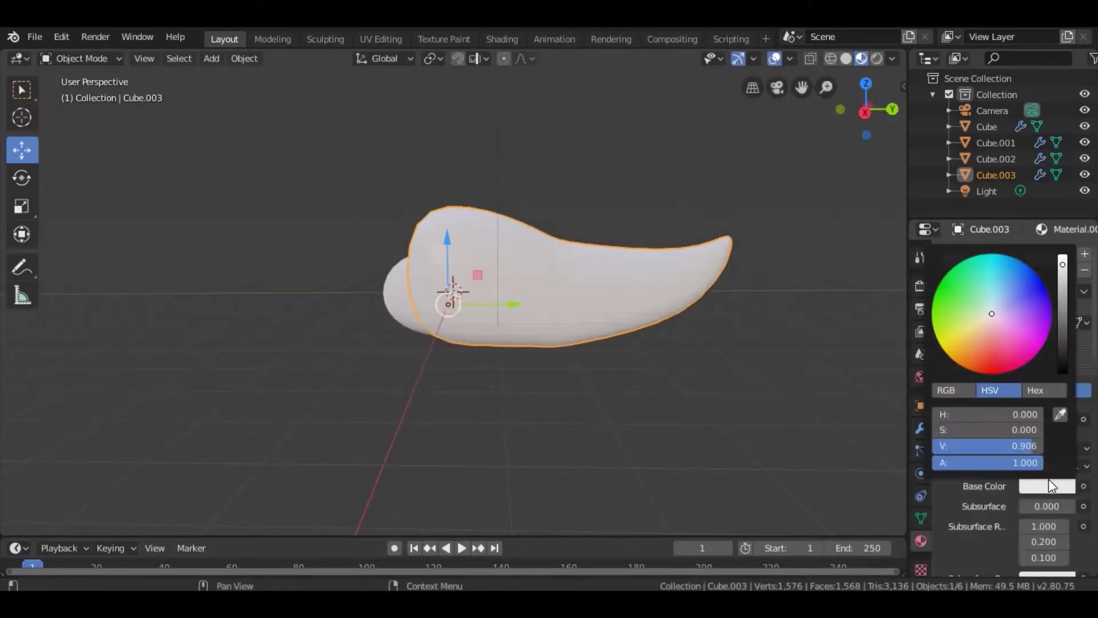
{"action": "left_click_drag", "start_coordinate": [990, 349], "coordinate": [976, 372]}
{"action": "left_click_drag", "start_coordinate": [1063, 264], "coordinate": [1063, 336]}
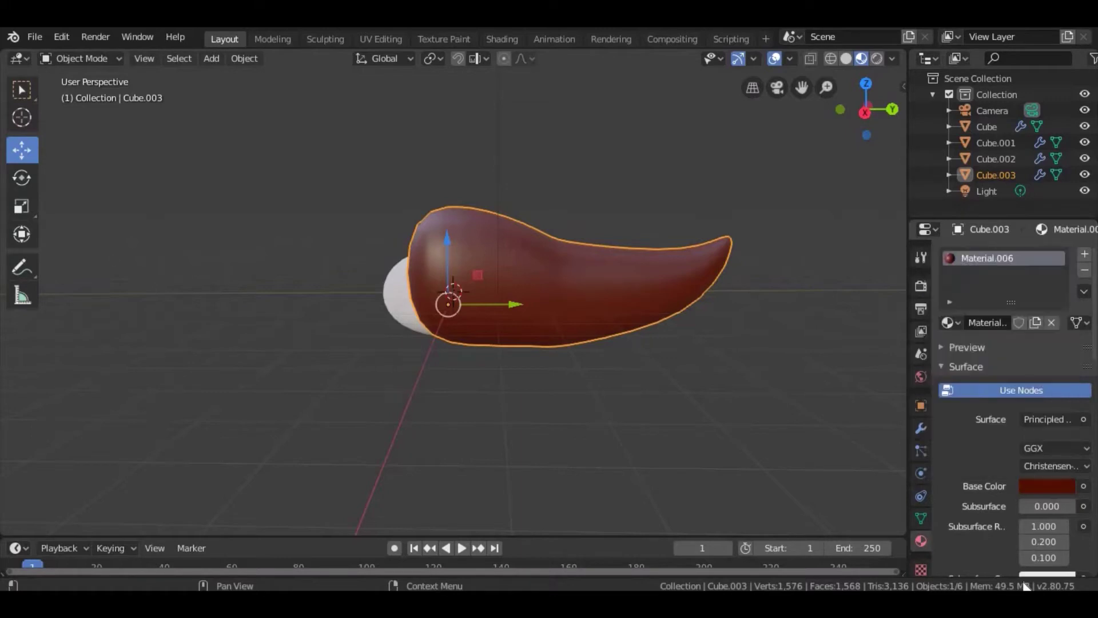
{"action": "scroll", "coordinate": [1045, 502], "scroll_direction": "down", "scroll_amount": 5}
{"action": "mouse_move", "coordinate": [664, 282]}
{"action": "middle_mouse_down"}
{"action": "mouse_move", "coordinate": [597, 294]}
{"action": "mouse_move", "coordinate": [539, 200]}
{"action": "middle_mouse_up"}
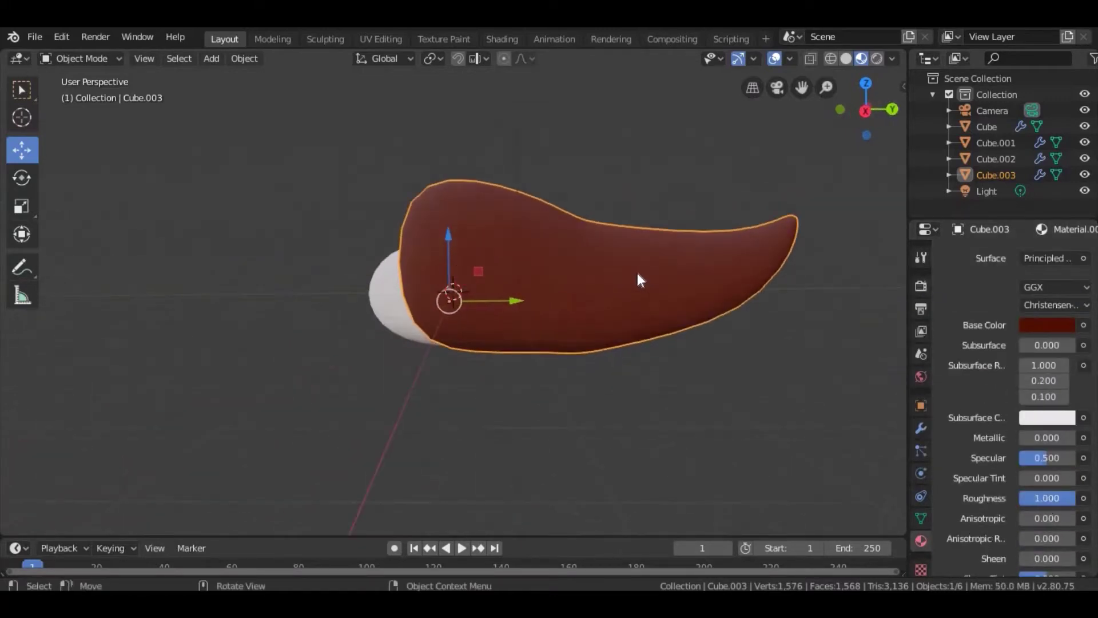
- In Edit Mode, lower the piece's bottom face along Z and move an underside edge down
{"action": "left_click", "coordinate": [82, 59]}
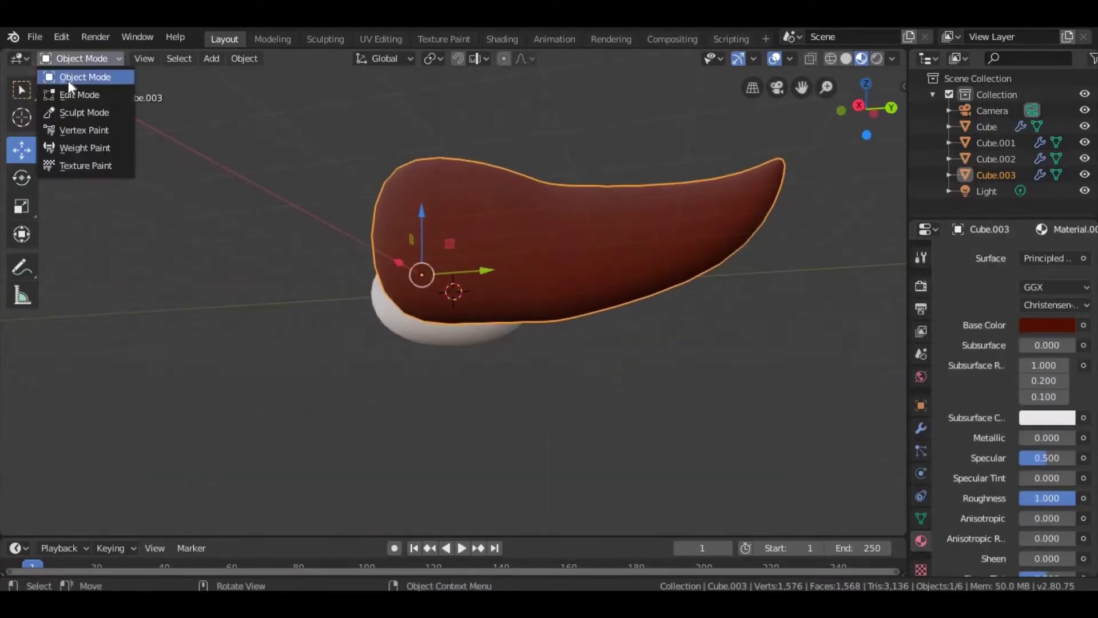
{"action": "left_click", "coordinate": [80, 94]}
{"action": "scroll", "coordinate": [569, 388], "scroll_direction": "up", "scroll_amount": 5}
{"action": "left_click", "coordinate": [569, 389]}
{"action": "key", "text": "g"}
{"action": "key", "text": "z"}
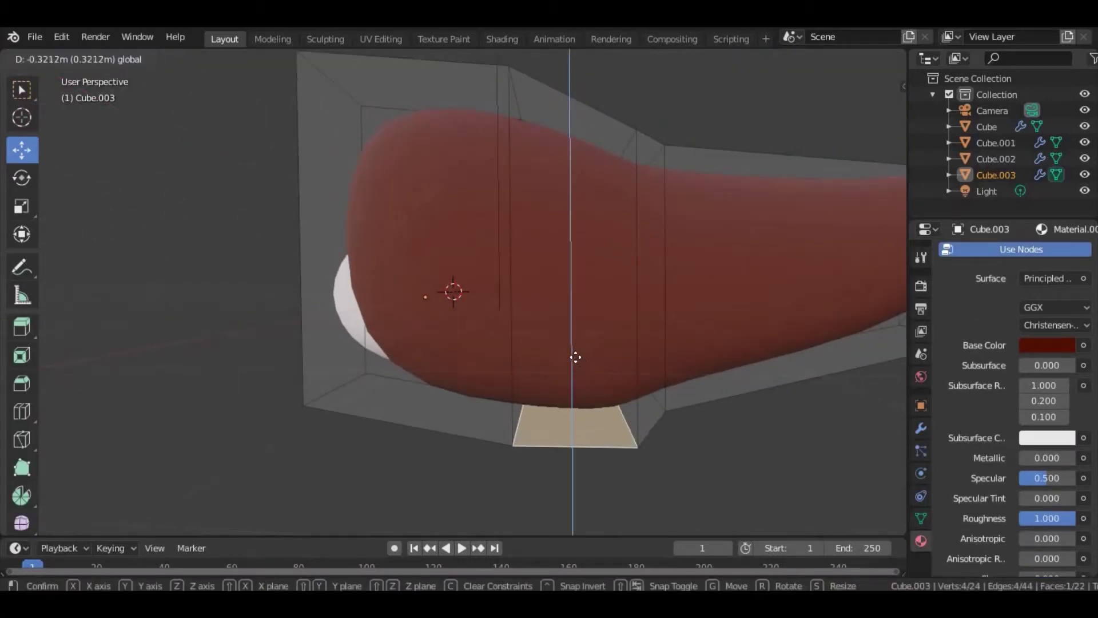
{"action": "left_click", "coordinate": [648, 398]}
{"action": "mouse_move", "coordinate": [648, 398]}
{"action": "middle_mouse_down"}
{"action": "mouse_move", "coordinate": [544, 381]}
{"action": "mouse_move", "coordinate": [524, 351]}
{"action": "mouse_move", "coordinate": [633, 349]}
{"action": "mouse_move", "coordinate": [662, 319]}
{"action": "middle_mouse_up"}
{"action": "left_click", "coordinate": [670, 394]}
{"action": "middle_click_drag", "start_coordinate": [669, 395], "coordinate": [658, 310]}
{"action": "left_click_drag", "start_coordinate": [659, 310], "coordinate": [662, 319]}
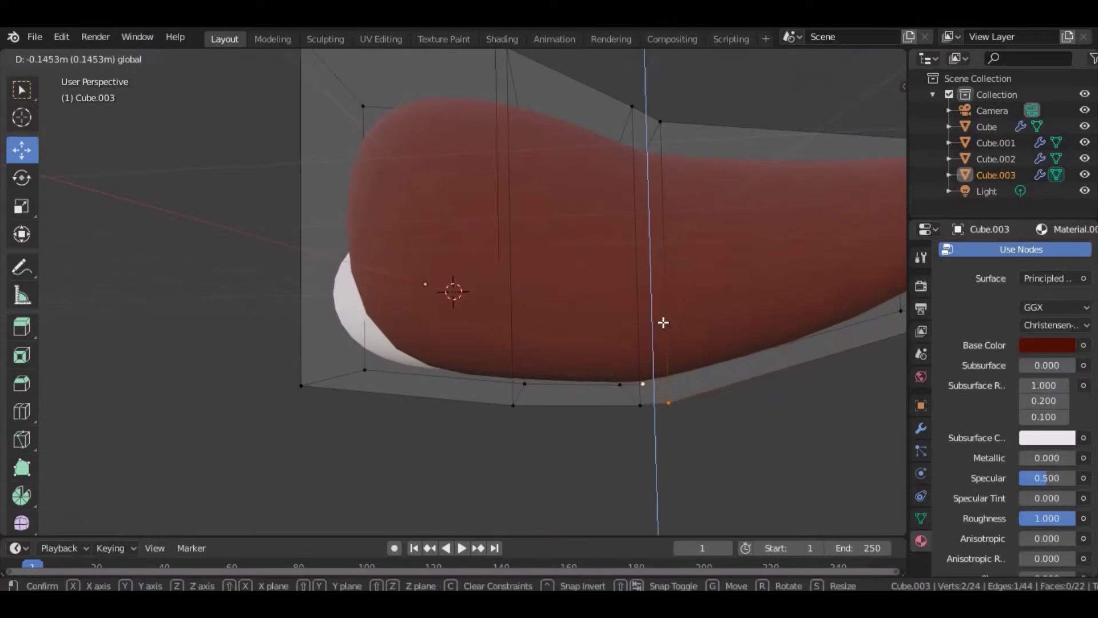
- Back in Object Mode, shrink the red piece to about half its size
{"action": "left_click", "coordinate": [82, 59]}
{"action": "left_click", "coordinate": [74, 74]}
{"action": "scroll", "coordinate": [509, 292], "scroll_direction": "down", "scroll_amount": 8}
{"action": "mouse_move", "coordinate": [509, 292]}
{"action": "middle_mouse_down"}
{"action": "mouse_move", "coordinate": [381, 352]}
{"action": "mouse_move", "coordinate": [320, 320]}
{"action": "middle_mouse_up"}
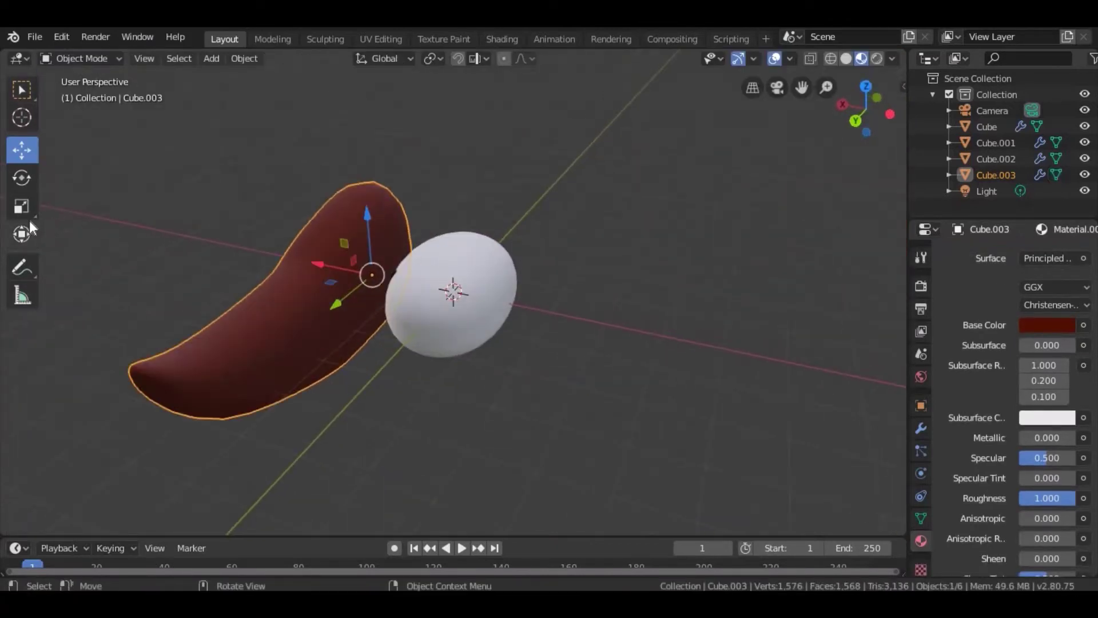
{"action": "left_click", "coordinate": [21, 206]}
{"action": "middle_click_drag", "start_coordinate": [400, 343], "coordinate": [650, 377]}
{"action": "left_click_drag", "start_coordinate": [537, 349], "coordinate": [500, 345]}
- Try an Array modifier, undo it, and nudge the piece against the head
{"action": "left_click", "coordinate": [921, 428]}
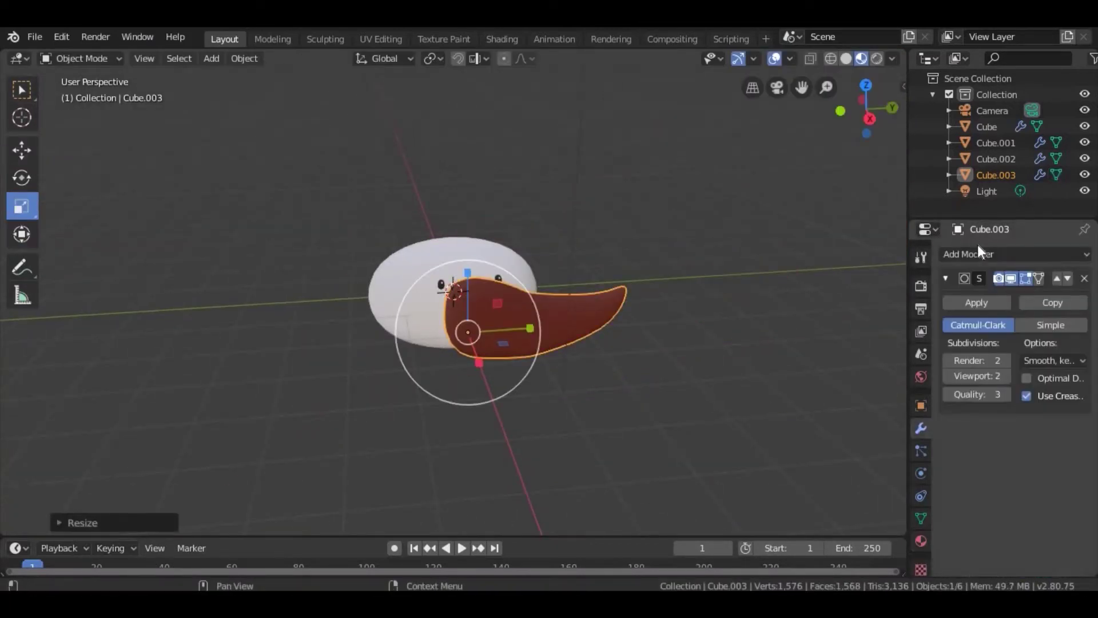
{"action": "left_click", "coordinate": [978, 247]}
{"action": "left_click", "coordinate": [822, 294]}
{"action": "mouse_move", "coordinate": [629, 366]}
{"action": "middle_mouse_down"}
{"action": "mouse_move", "coordinate": [503, 405]}
{"action": "mouse_move", "coordinate": [136, 192]}
{"action": "middle_mouse_up"}
{"action": "key", "text": "ctrl+z"}
{"action": "left_click", "coordinate": [21, 150]}
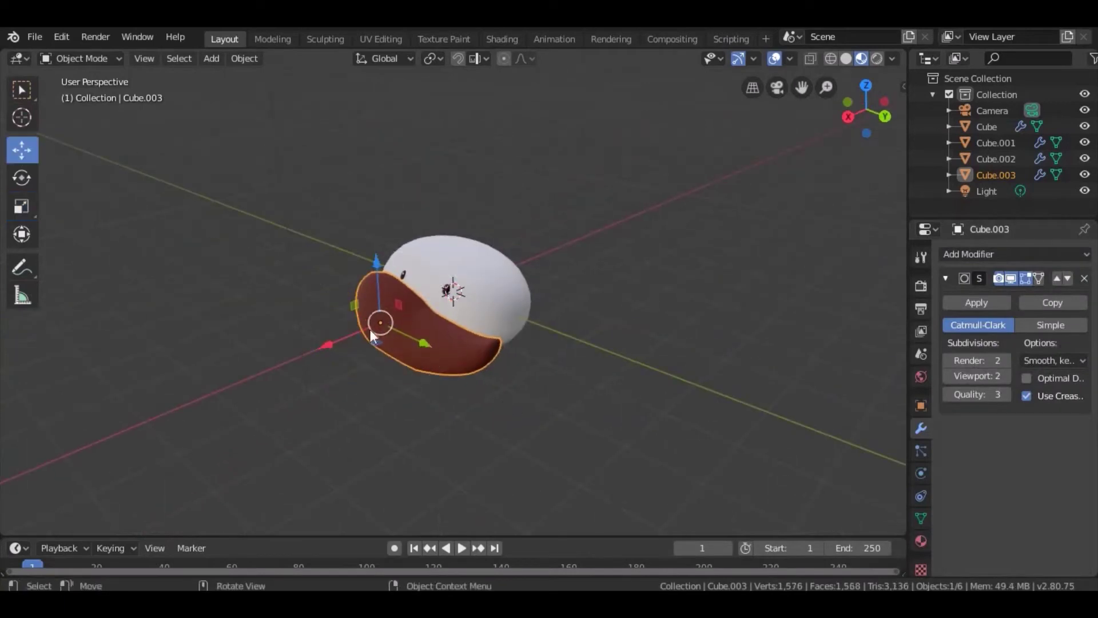
{"action": "left_click_drag", "start_coordinate": [370, 328], "coordinate": [381, 338]}
- Stretch the red piece along the Y axis
{"action": "key", "text": "s"}
{"action": "key", "text": "y"}
{"action": "left_click", "coordinate": [330, 382]}
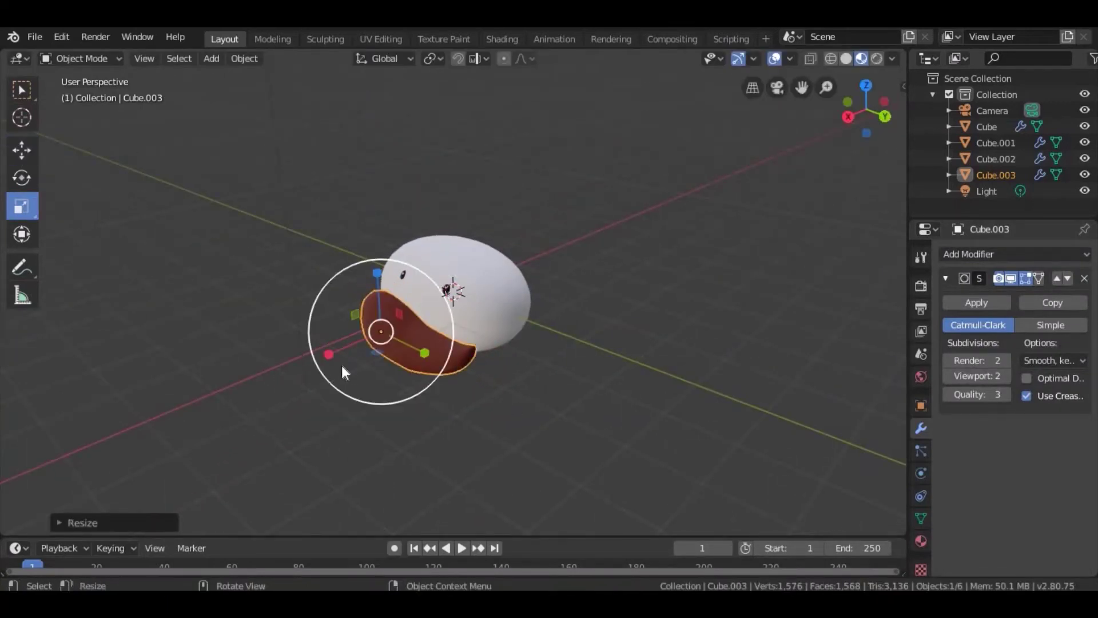
{"action": "mouse_move", "coordinate": [342, 365]}
{"action": "middle_mouse_down"}
{"action": "mouse_move", "coordinate": [330, 235]}
{"action": "mouse_move", "coordinate": [80, 68]}
{"action": "middle_mouse_up"}
{"action": "left_click", "coordinate": [81, 60]}
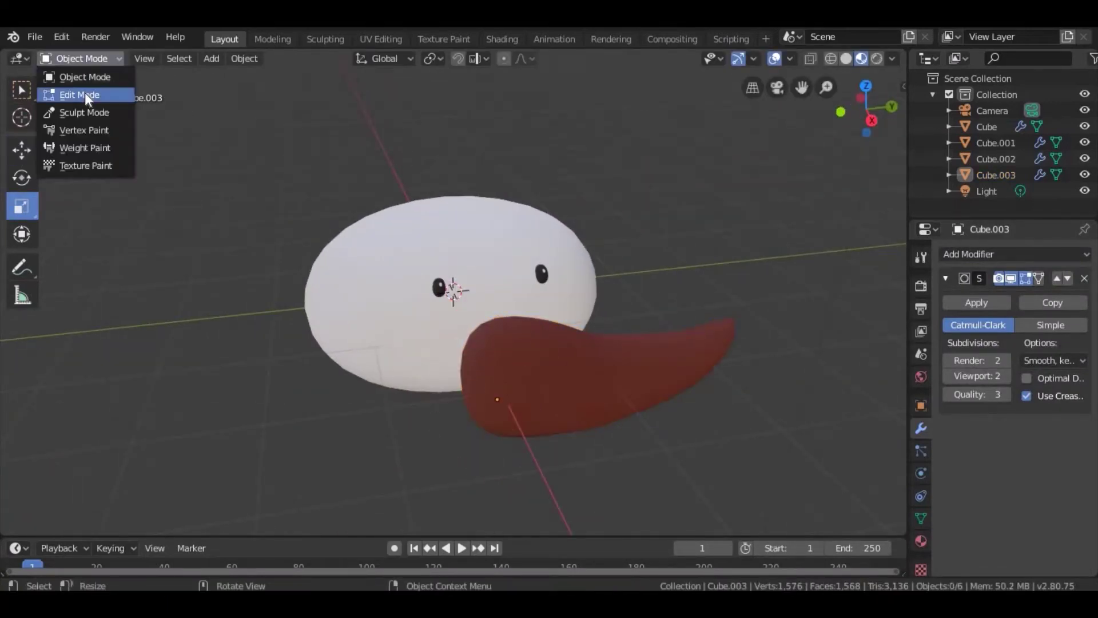
- Select three top faces of the piece in Edit Mode, then clear the selection and return to Object Mode
{"action": "left_click", "coordinate": [86, 93]}
{"action": "left_click", "coordinate": [486, 341]}
{"action": "left_click", "coordinate": [567, 352], "text": "shift"}
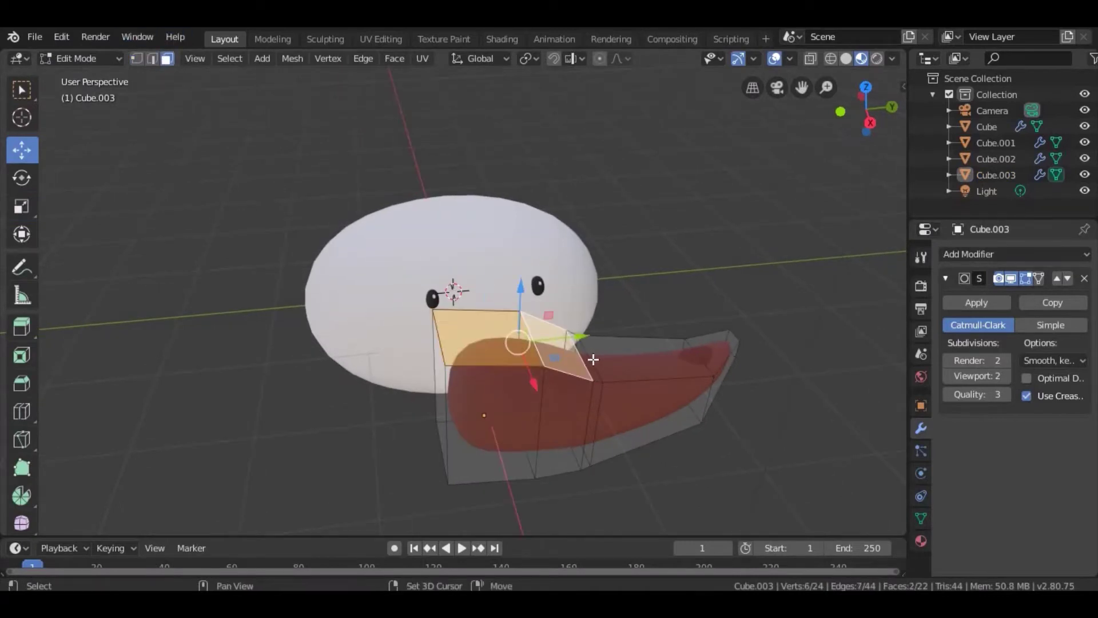
{"action": "left_click", "coordinate": [658, 360], "text": "shift"}
{"action": "key", "text": "alt+a"}
{"action": "middle_click_drag", "start_coordinate": [572, 344], "coordinate": [366, 60]}
{"action": "left_click", "coordinate": [81, 60]}
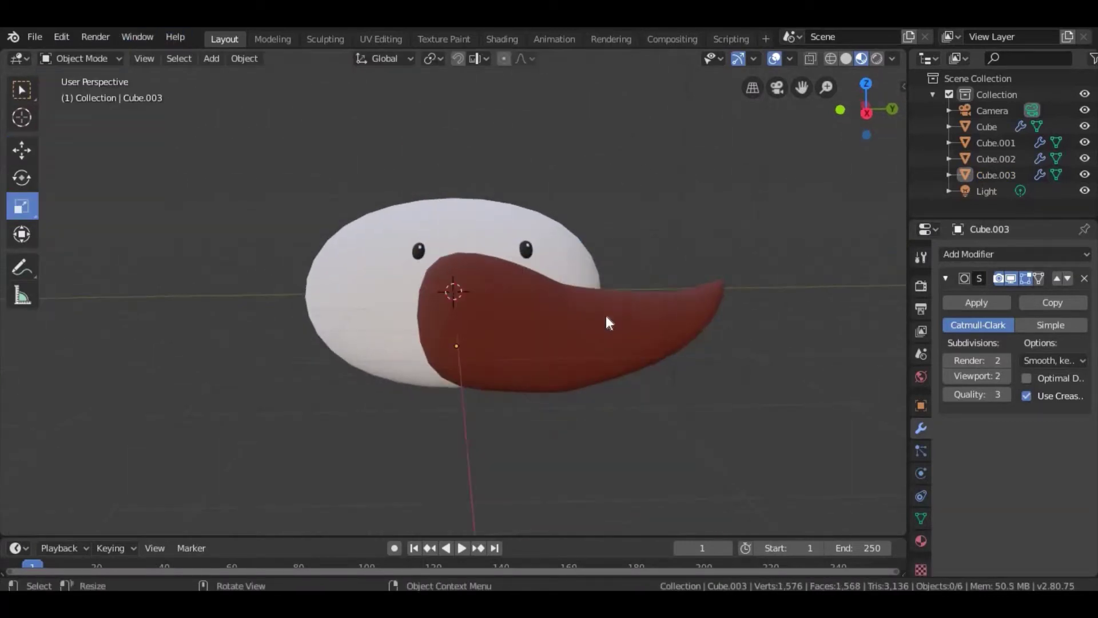
{"action": "left_click", "coordinate": [605, 314]}
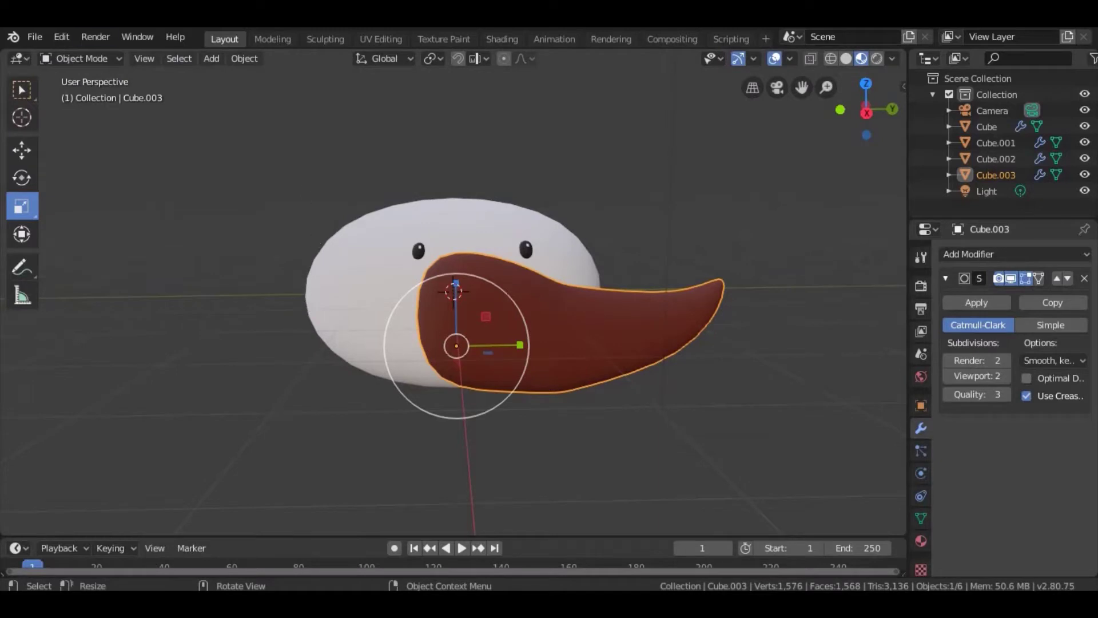
- Re-enter Edit Mode, cut a horizontal edge loop across the piece, and switch to vertex selection
{"action": "left_click", "coordinate": [81, 60]}
{"action": "left_click", "coordinate": [86, 92]}
{"action": "left_click", "coordinate": [22, 411]}
{"action": "left_click", "coordinate": [580, 343]}
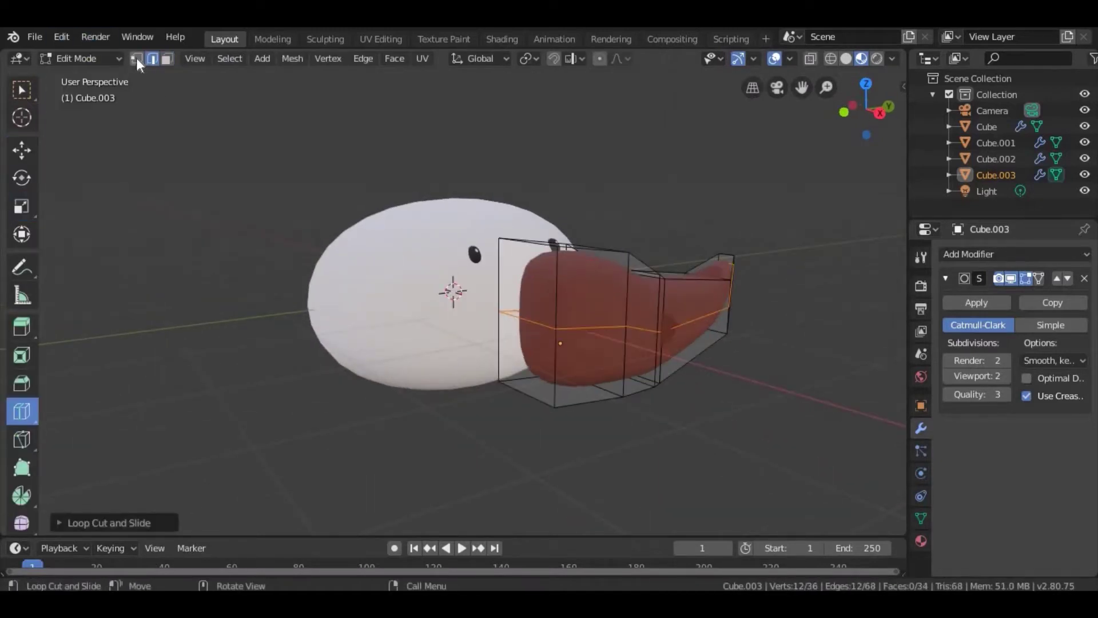
{"action": "left_click", "coordinate": [137, 59]}
{"action": "left_click", "coordinate": [22, 90]}
- Move a selected vertex along the Y axis to round the thick end, then begin another Y move
{"action": "left_click", "coordinate": [587, 345]}
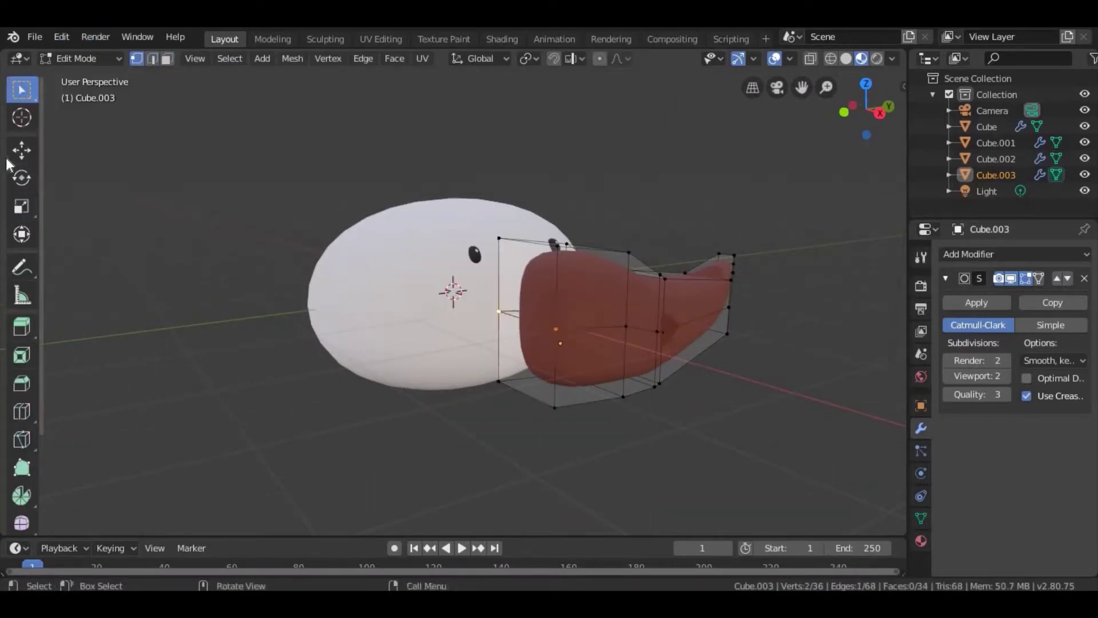
{"action": "middle_click_drag", "start_coordinate": [607, 305], "coordinate": [455, 292]}
{"action": "key", "text": "g"}
{"action": "key", "text": "y"}
{"action": "left_click", "coordinate": [420, 298]}
{"action": "key", "text": "g"}
{"action": "key", "text": "y"}
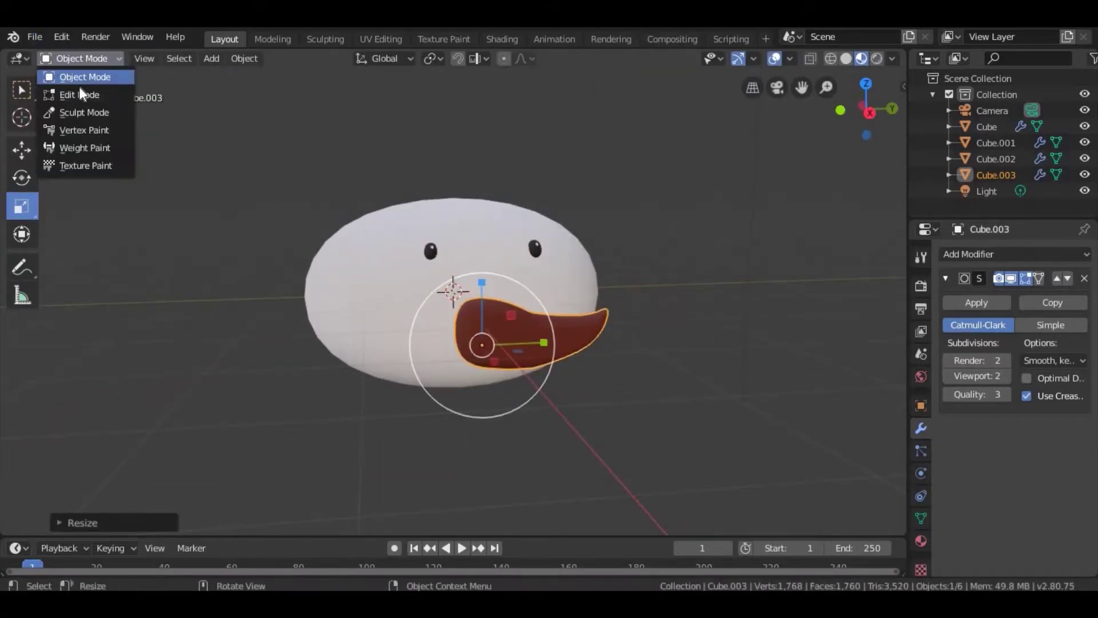
- Enlarge the mustache half, stretch it along X, and move it lower across the egg's front
{"action": "left_click", "coordinate": [79, 95]}
{"action": "left_click", "coordinate": [80, 58]}
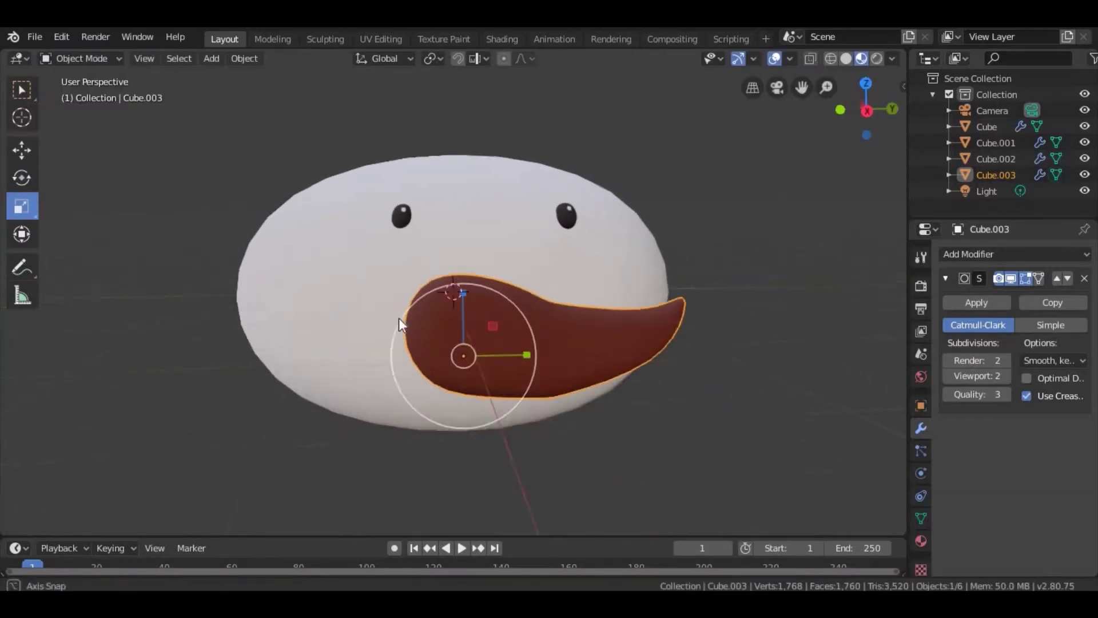
{"action": "middle_click_drag", "start_coordinate": [399, 318], "coordinate": [406, 365]}
{"action": "left_click_drag", "start_coordinate": [379, 343], "coordinate": [397, 345]}
{"action": "middle_click_drag", "start_coordinate": [397, 345], "coordinate": [127, 280]}
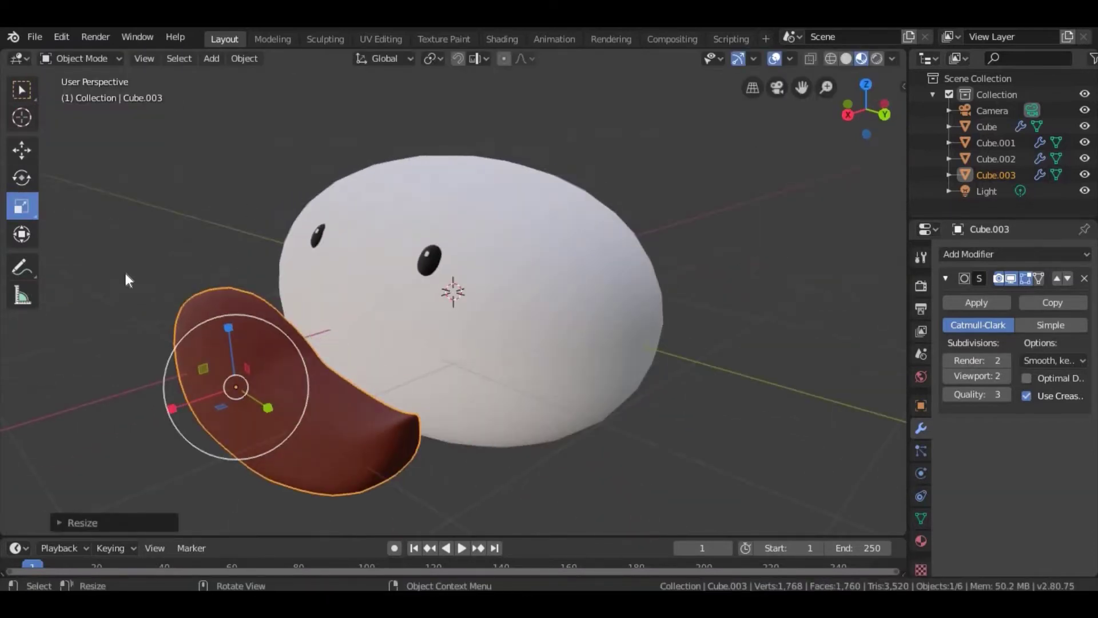
{"action": "left_click_drag", "start_coordinate": [173, 409], "coordinate": [159, 408]}
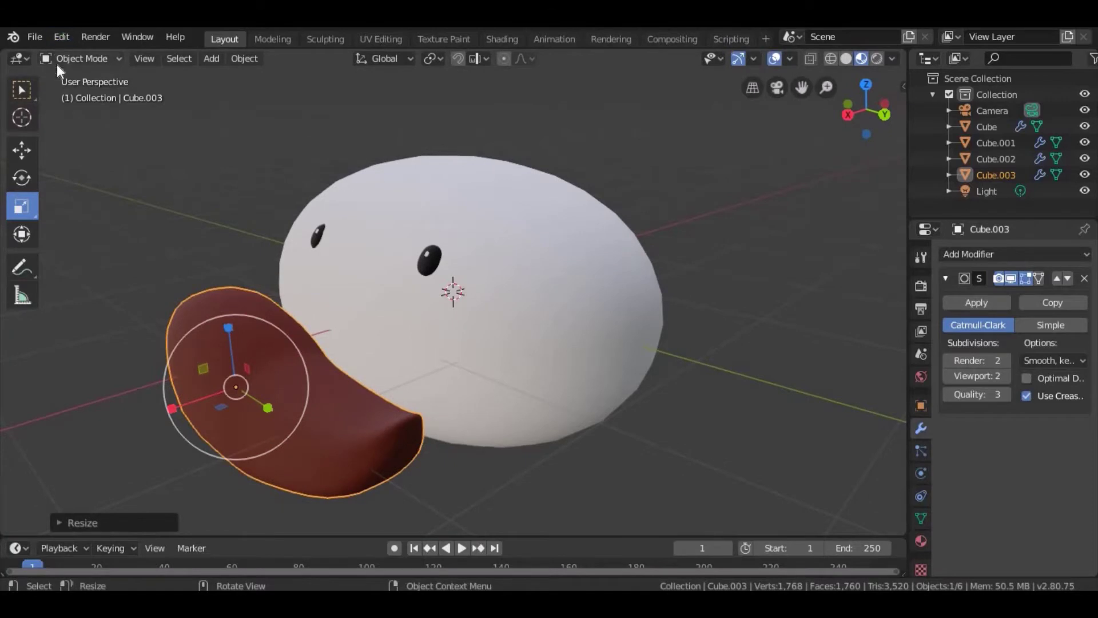
{"action": "mouse_move", "coordinate": [125, 241]}
{"action": "middle_mouse_down"}
{"action": "mouse_move", "coordinate": [189, 392]}
{"action": "mouse_move", "coordinate": [393, 372]}
{"action": "middle_mouse_up"}
{"action": "key", "text": "g"}
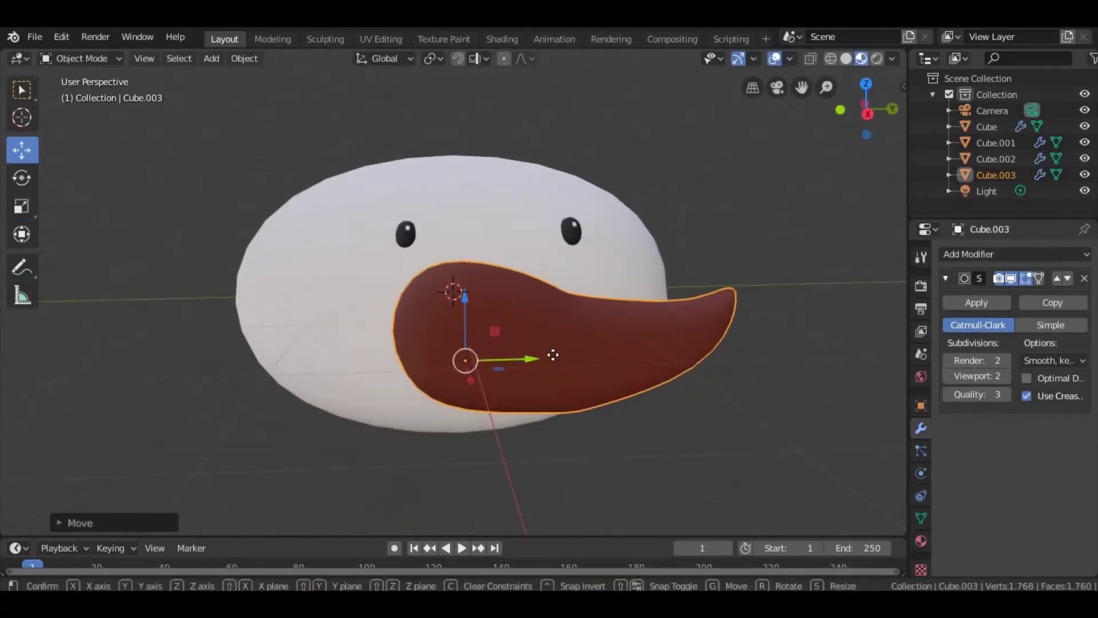
{"action": "left_click", "coordinate": [554, 355]}
{"action": "mouse_move", "coordinate": [555, 352]}
{"action": "middle_mouse_down"}
{"action": "mouse_move", "coordinate": [500, 351]}
{"action": "mouse_move", "coordinate": [539, 370]}
{"action": "middle_mouse_up"}
- Paste a copy of the red mustache piece and rotate it into a mirrored second half
{"action": "key", "text": "ctrl+c"}
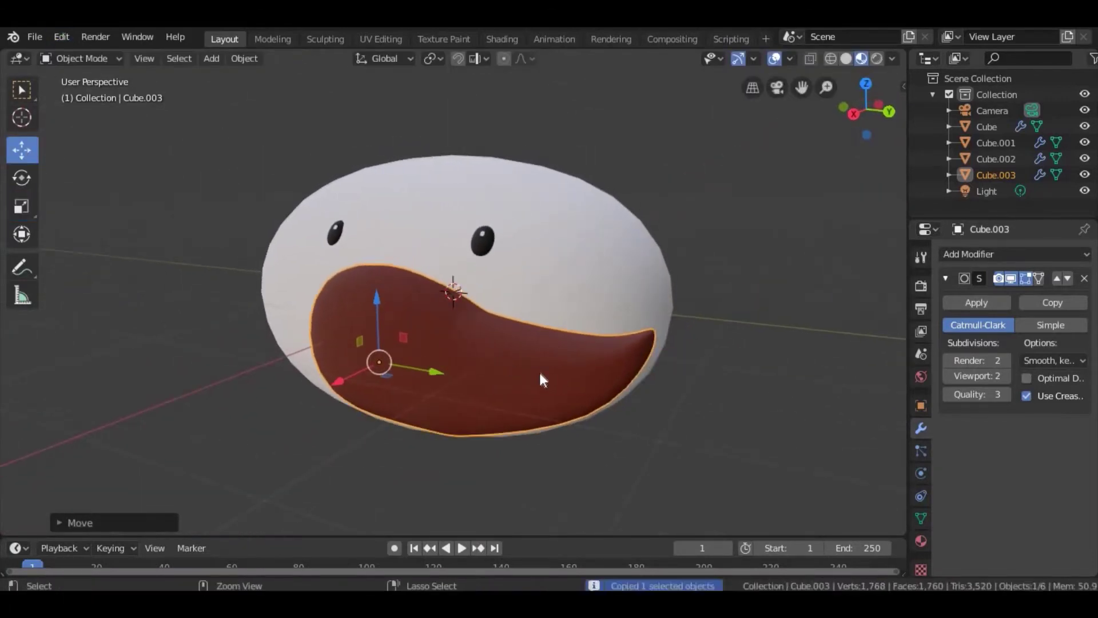
{"action": "key", "text": "ctrl+v"}
{"action": "key", "text": "g"}
{"action": "middle_click_drag", "start_coordinate": [435, 408], "coordinate": [413, 485]}
{"action": "left_click_drag", "start_coordinate": [413, 485], "coordinate": [400, 457]}
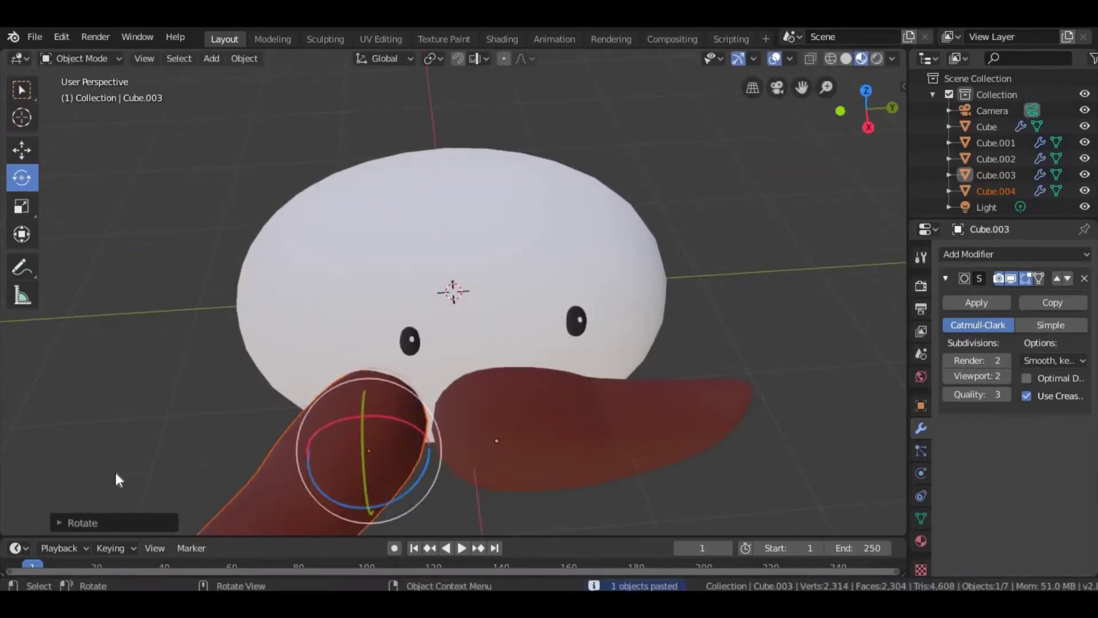
{"action": "middle_click_drag", "start_coordinate": [401, 458], "coordinate": [413, 444]}
{"action": "left_click_drag", "start_coordinate": [413, 444], "coordinate": [368, 445]}
{"action": "middle_click_drag", "start_coordinate": [369, 445], "coordinate": [246, 189]}
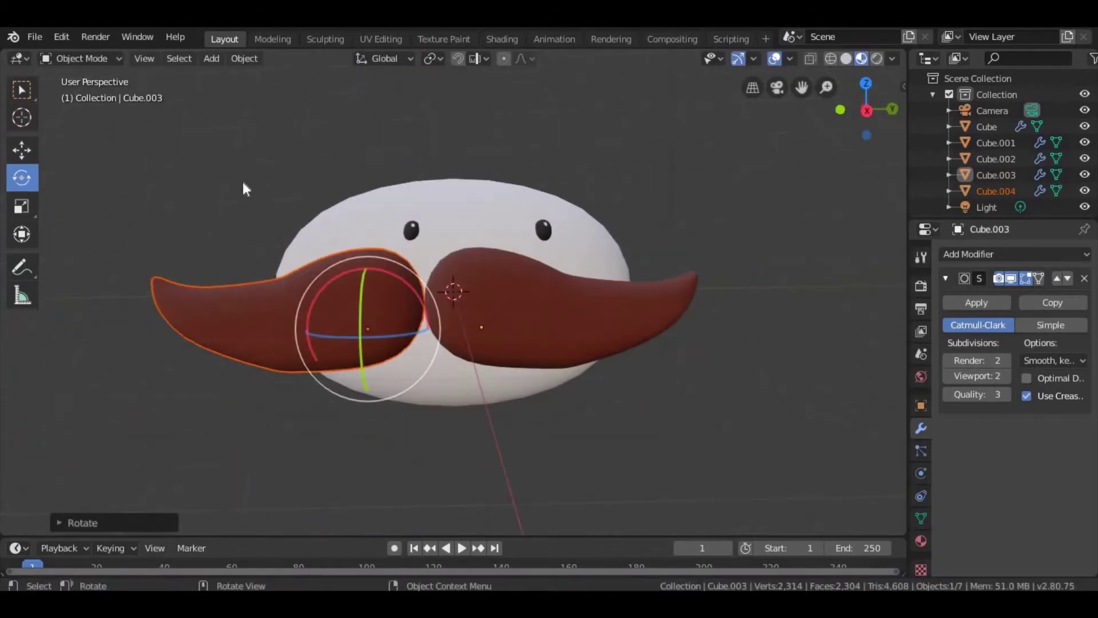
- Position the left half, then move both mustache halves together into place under the eyes
{"action": "key", "text": "g"}
{"action": "left_click", "coordinate": [398, 323]}
{"action": "left_click", "coordinate": [573, 317], "text": "shift"}
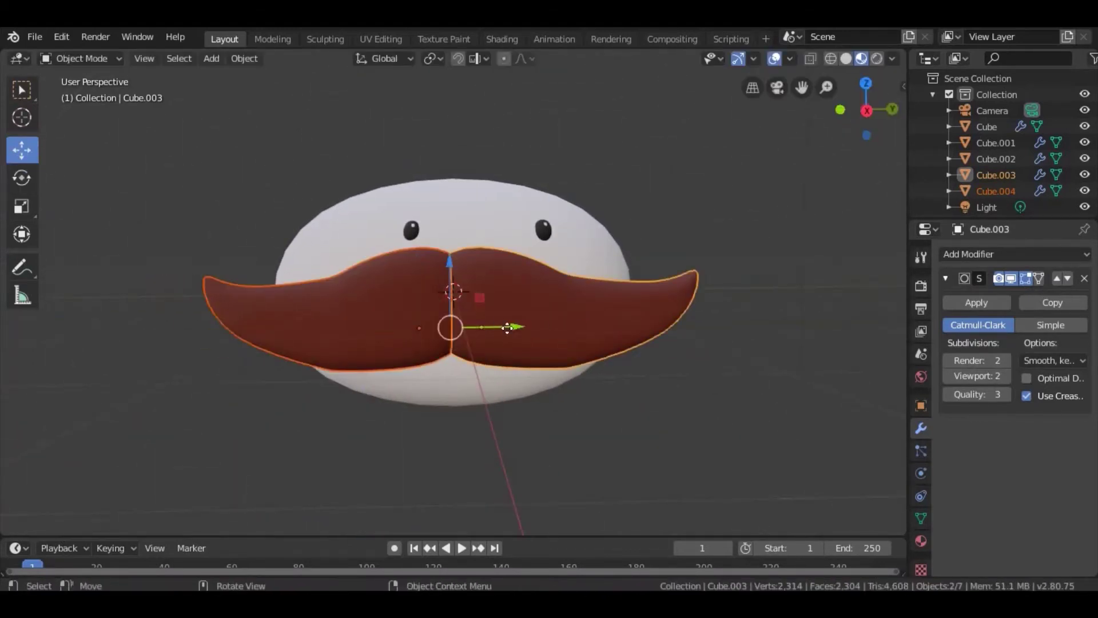
{"action": "key", "text": "g"}
{"action": "left_click", "coordinate": [523, 331]}
{"action": "mouse_move", "coordinate": [524, 332]}
{"action": "middle_mouse_down"}
{"action": "mouse_move", "coordinate": [507, 216]}
{"action": "mouse_move", "coordinate": [548, 174]}
{"action": "mouse_move", "coordinate": [636, 211]}
{"action": "mouse_move", "coordinate": [633, 253]}
{"action": "mouse_move", "coordinate": [817, 278]}
{"action": "mouse_move", "coordinate": [579, 262]}
{"action": "mouse_move", "coordinate": [616, 259]}
{"action": "middle_mouse_up"}
- Paste a copy of the right mustache half, raise it onto the head and shrink it
{"action": "scroll", "coordinate": [589, 286], "scroll_direction": "down", "scroll_amount": 2}
{"action": "middle_click_drag", "start_coordinate": [564, 314], "coordinate": [458, 310]}
{"action": "left_click", "coordinate": [458, 310]}
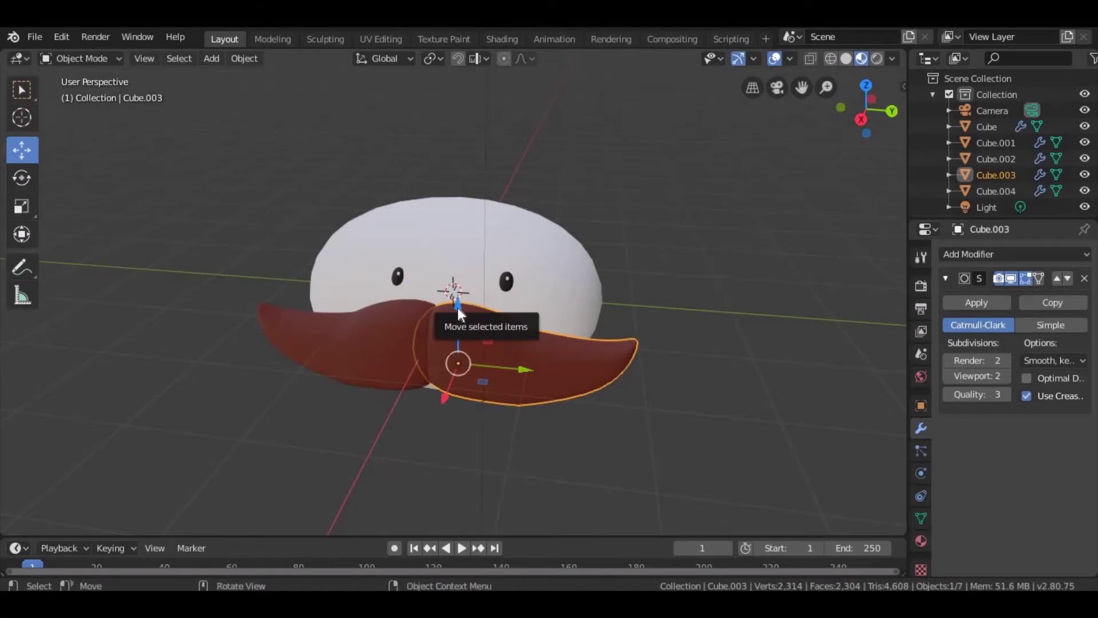
{"action": "key", "text": "ctrl+c"}
{"action": "key", "text": "ctrl+v"}
{"action": "left_click_drag", "start_coordinate": [458, 307], "coordinate": [458, 184]}
{"action": "left_click", "coordinate": [22, 206]}
{"action": "middle_click_drag", "start_coordinate": [258, 258], "coordinate": [343, 297]}
{"action": "left_click_drag", "start_coordinate": [343, 297], "coordinate": [374, 291]}
- Rescale the small copy and turn it upright by about 90° above the eyes
{"action": "scroll", "coordinate": [440, 283], "scroll_direction": "up", "scroll_amount": 3}
{"action": "middle_click_drag", "start_coordinate": [440, 282], "coordinate": [515, 229]}
{"action": "scroll", "coordinate": [515, 229], "scroll_direction": "up", "scroll_amount": 2}
{"action": "left_click_drag", "start_coordinate": [632, 144], "coordinate": [675, 142]}
{"action": "scroll", "coordinate": [515, 228], "scroll_direction": "down", "scroll_amount": 3}
{"action": "middle_click_drag", "start_coordinate": [515, 229], "coordinate": [343, 200]}
{"action": "mouse_move", "coordinate": [433, 234]}
{"action": "left_mouse_down"}
{"action": "mouse_move", "coordinate": [430, 325]}
{"action": "mouse_move", "coordinate": [453, 293]}
{"action": "left_mouse_up"}
- Shorten the upright hair piece and move it toward the top left of the head
{"action": "left_click", "coordinate": [446, 229]}
{"action": "left_click", "coordinate": [22, 150]}
{"action": "middle_click_drag", "start_coordinate": [400, 286], "coordinate": [343, 286]}
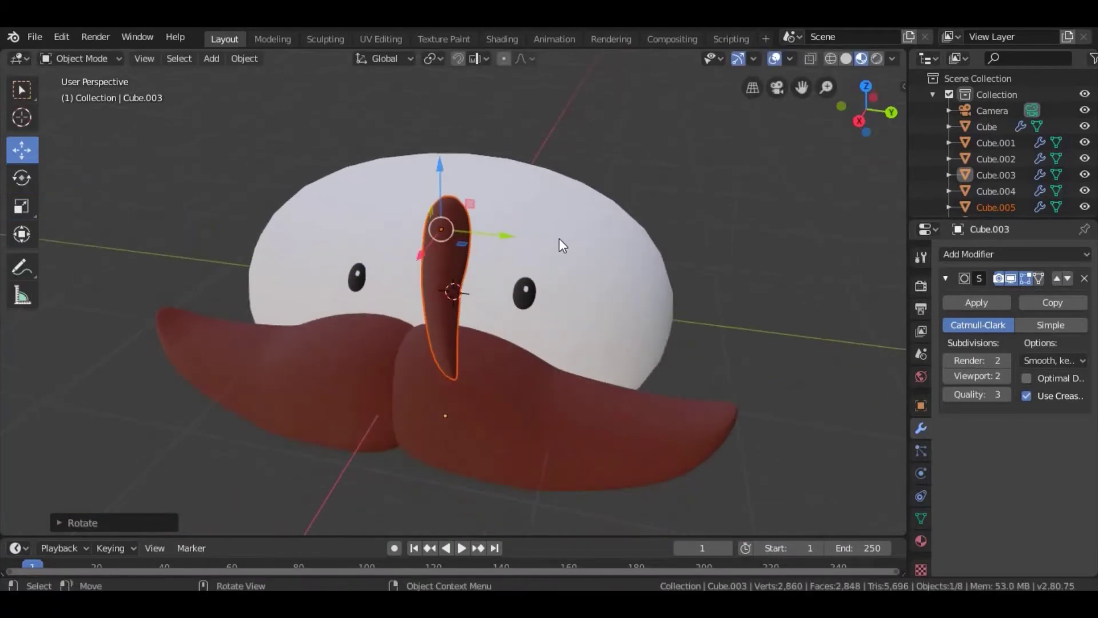
{"action": "left_click_drag", "start_coordinate": [297, 153], "coordinate": [297, 175]}
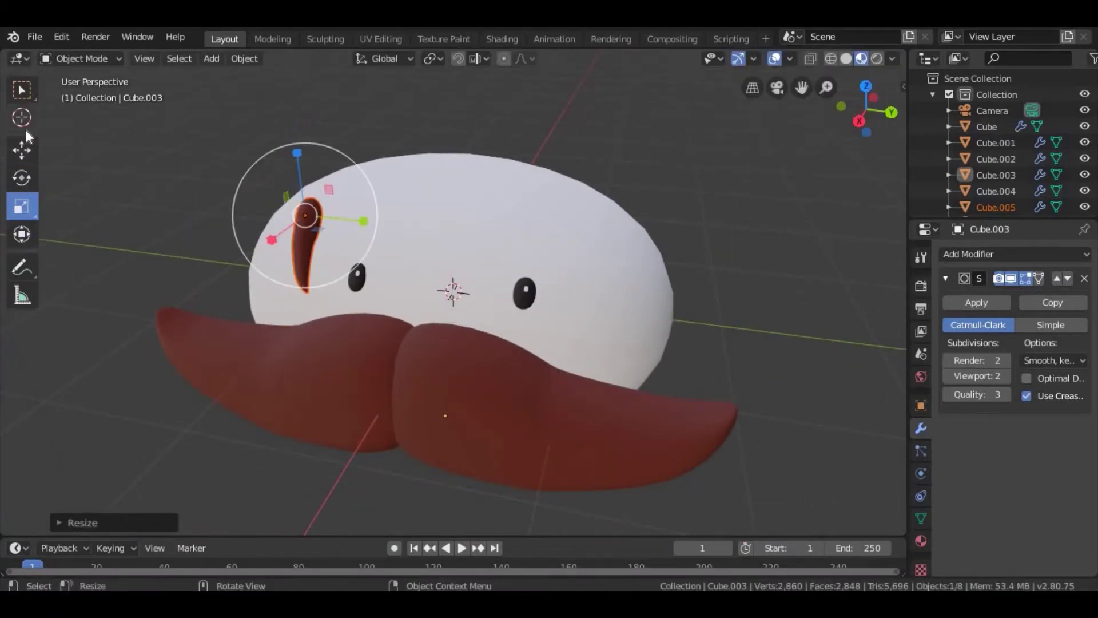
{"action": "left_click", "coordinate": [21, 150]}
{"action": "mouse_move", "coordinate": [305, 216]}
{"action": "left_mouse_down"}
{"action": "mouse_move", "coordinate": [349, 188]}
{"action": "mouse_move", "coordinate": [318, 172]}
{"action": "left_mouse_up"}
{"action": "scroll", "coordinate": [358, 198], "scroll_direction": "up", "scroll_amount": 2}
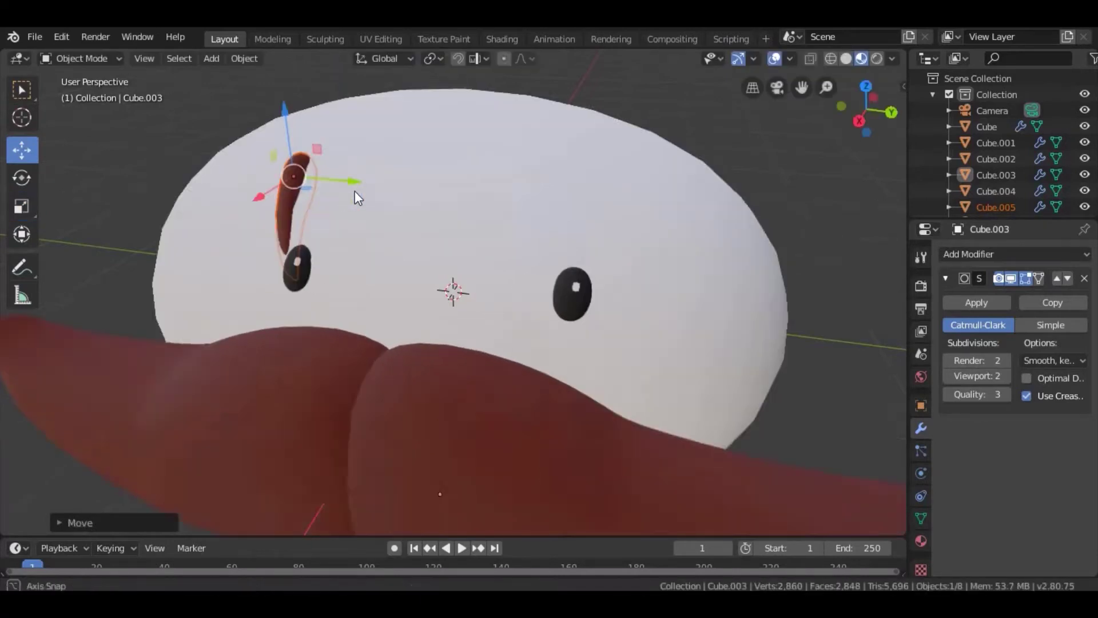
- Rotate the strand in several passes so it arches as an eyebrow over one eye
{"action": "middle_click_drag", "start_coordinate": [357, 198], "coordinate": [336, 184]}
{"action": "left_click", "coordinate": [21, 177]}
{"action": "left_click_drag", "start_coordinate": [363, 176], "coordinate": [320, 188]}
{"action": "left_click_drag", "start_coordinate": [280, 129], "coordinate": [252, 146]}
{"action": "middle_click_drag", "start_coordinate": [252, 146], "coordinate": [181, 91]}
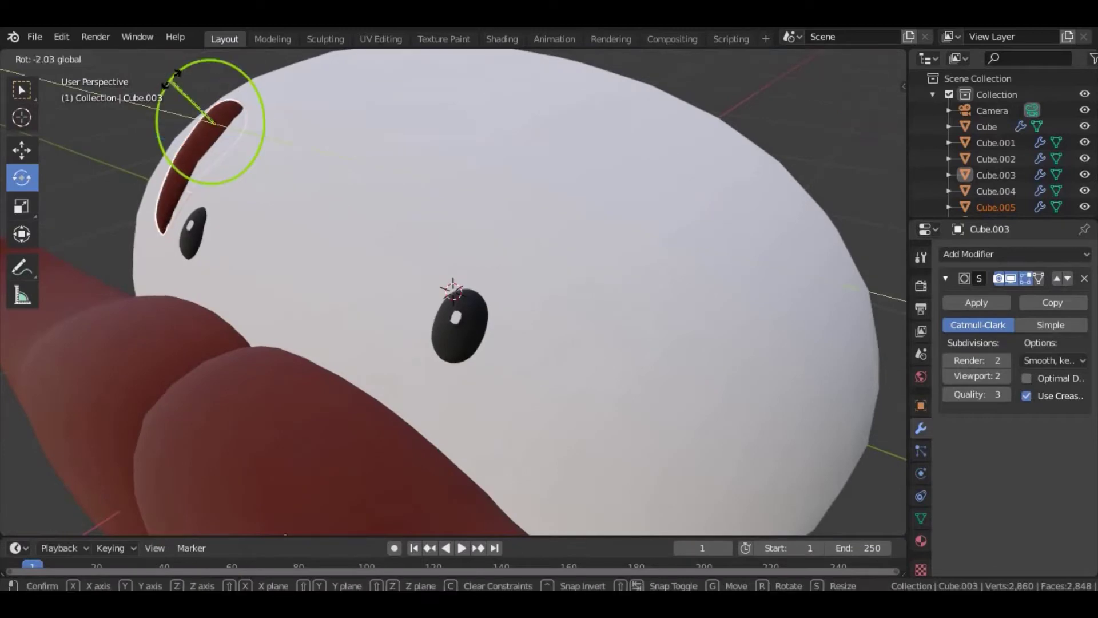
{"action": "left_click_drag", "start_coordinate": [181, 92], "coordinate": [359, 120]}
{"action": "left_click", "coordinate": [359, 112]}
{"action": "scroll", "coordinate": [436, 97], "scroll_direction": "down", "scroll_amount": 3}
{"action": "mouse_move", "coordinate": [436, 98]}
{"action": "middle_mouse_down"}
{"action": "mouse_move", "coordinate": [642, 153]}
{"action": "mouse_move", "coordinate": [391, 226]}
{"action": "mouse_move", "coordinate": [778, 249]}
{"action": "mouse_move", "coordinate": [507, 469]}
{"action": "mouse_move", "coordinate": [326, 244]}
{"action": "middle_mouse_up"}
- Rotate the pasted eyebrow copy and stretch it into a longer strand
{"action": "left_click", "coordinate": [507, 469]}
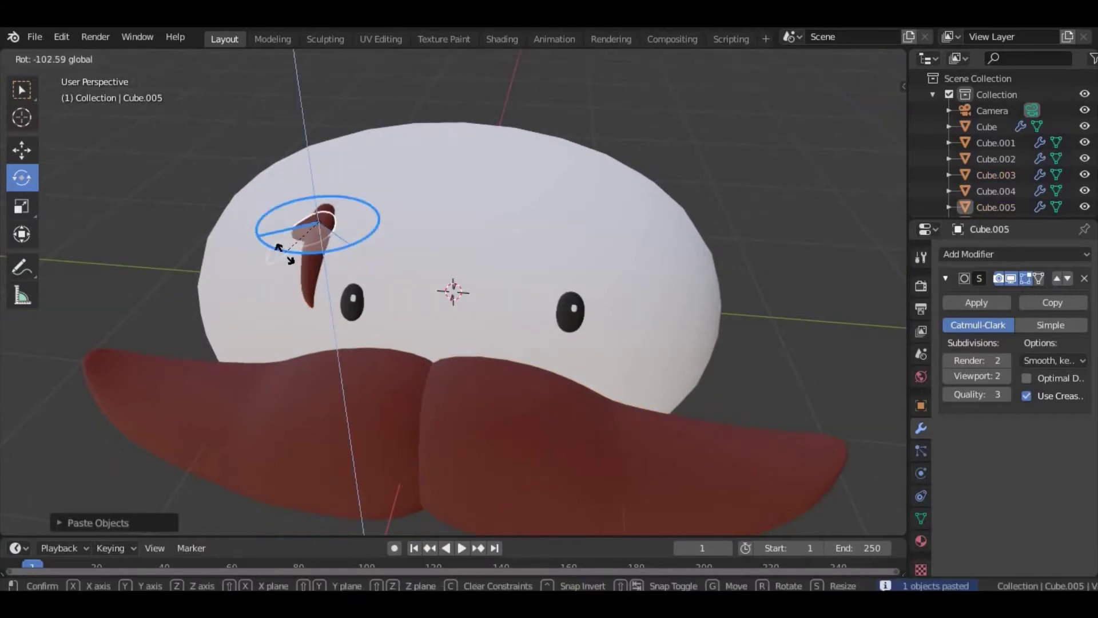
{"action": "mouse_move", "coordinate": [351, 242]}
{"action": "left_mouse_down"}
{"action": "mouse_move", "coordinate": [337, 251]}
{"action": "mouse_move", "coordinate": [356, 183]}
{"action": "mouse_move", "coordinate": [343, 172]}
{"action": "left_mouse_up"}
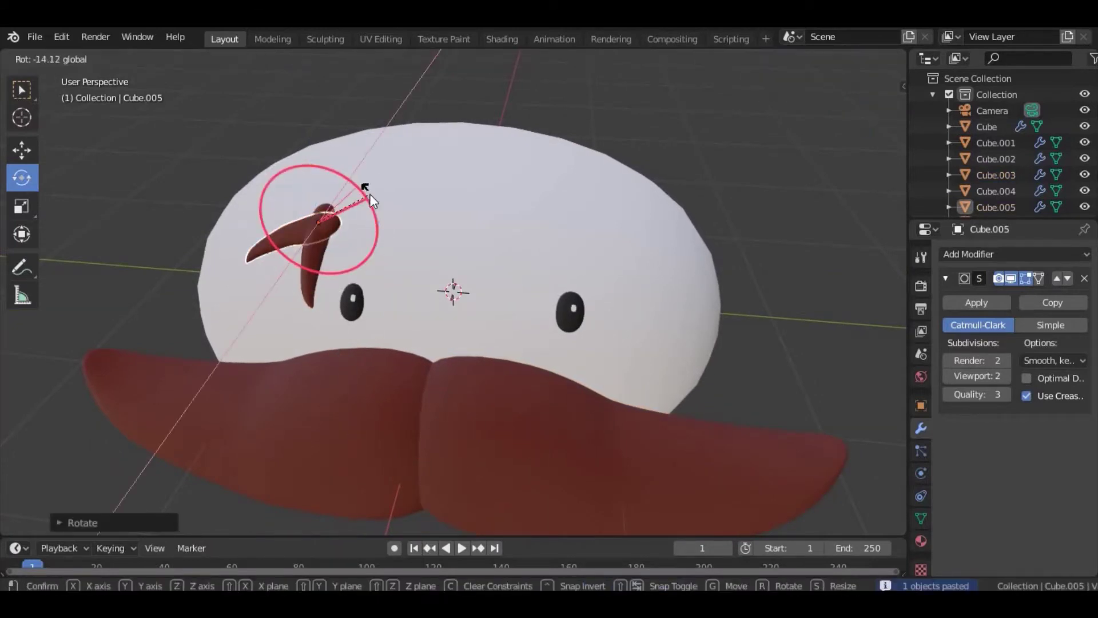
{"action": "left_click", "coordinate": [22, 205]}
{"action": "left_click_drag", "start_coordinate": [217, 266], "coordinate": [262, 253]}
{"action": "middle_click_drag", "start_coordinate": [262, 253], "coordinate": [84, 165]}
- Move the lengthened copy up onto the forehead and slide it sideways into place
{"action": "key", "text": "g"}
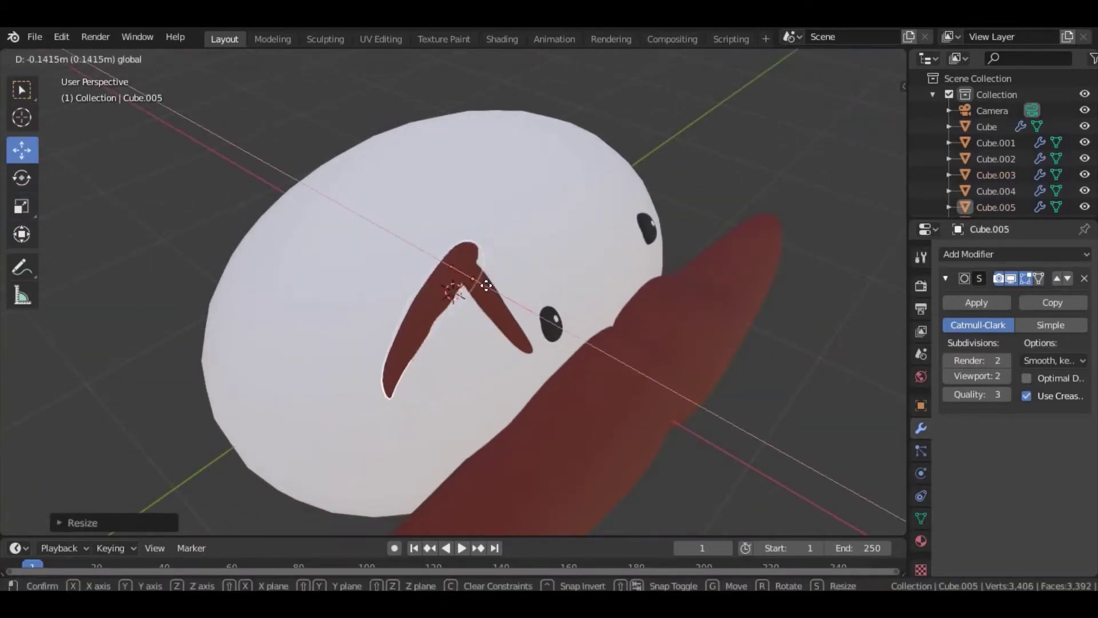
{"action": "left_click", "coordinate": [417, 201]}
{"action": "middle_click_drag", "start_coordinate": [417, 201], "coordinate": [400, 143]}
{"action": "left_click_drag", "start_coordinate": [401, 143], "coordinate": [438, 196]}
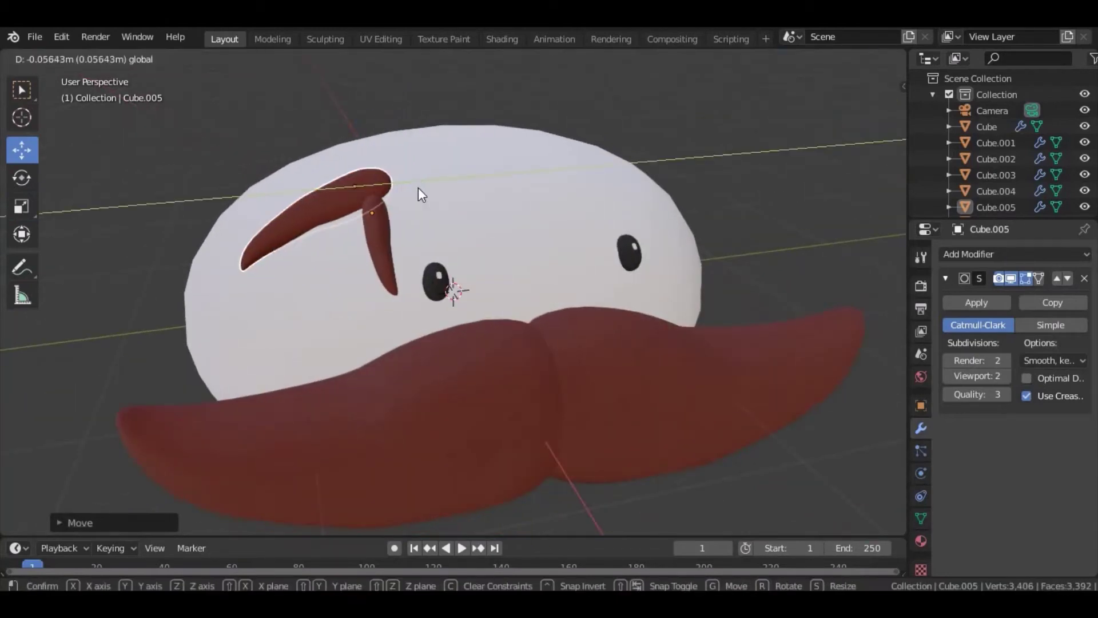
{"action": "middle_click_drag", "start_coordinate": [418, 188], "coordinate": [498, 266]}
{"action": "left_click_drag", "start_coordinate": [493, 375], "coordinate": [454, 360]}
{"action": "middle_click_drag", "start_coordinate": [454, 361], "coordinate": [355, 196]}
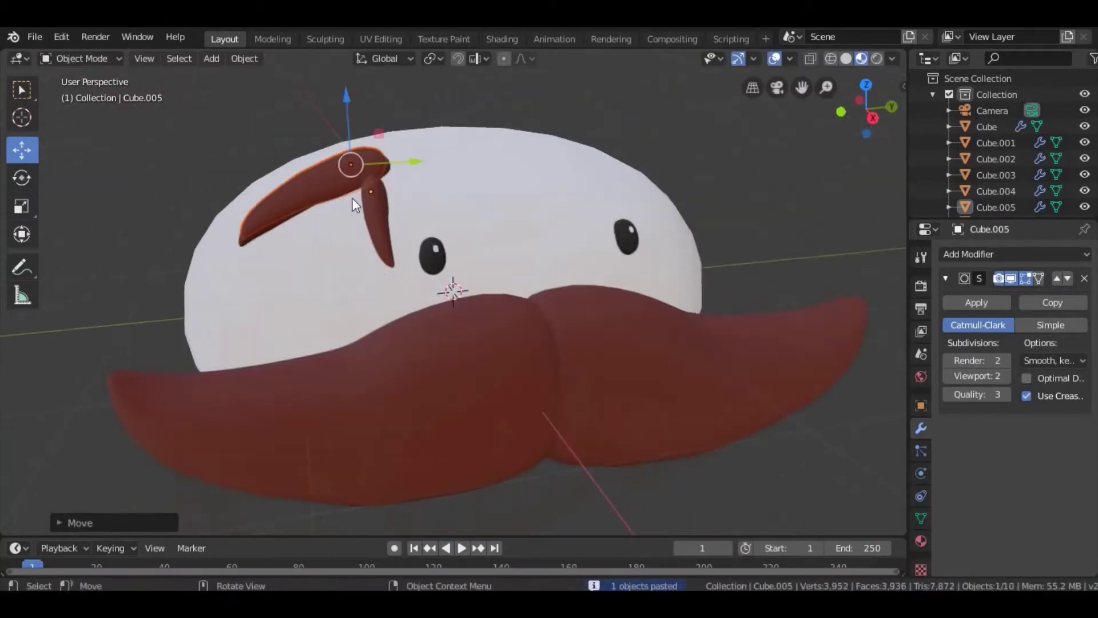
{"action": "mouse_move", "coordinate": [453, 290]}
{"action": "middle_mouse_down"}
{"action": "mouse_move", "coordinate": [399, 285]}
{"action": "mouse_move", "coordinate": [468, 315]}
{"action": "middle_mouse_up"}
- Copy and paste the eyebrow strands, placing the new strand slightly to the right
{"action": "left_click", "coordinate": [468, 314], "text": "shift"}
{"action": "key", "text": "ctrl+c"}
{"action": "key", "text": "ctrl+v"}
{"action": "key", "text": "g"}
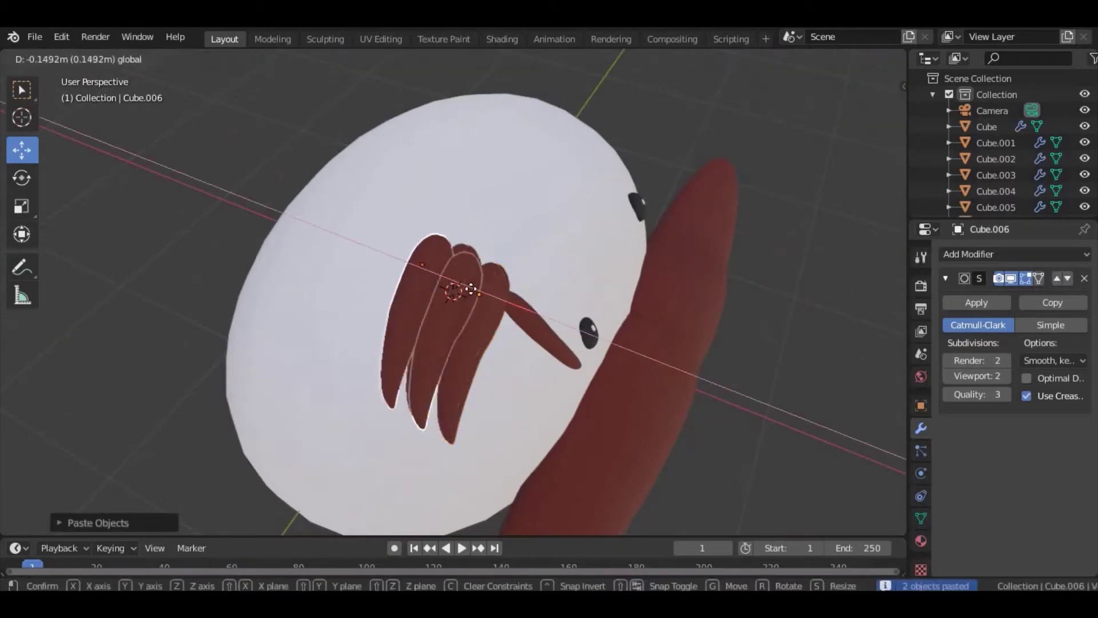
{"action": "left_click", "coordinate": [431, 262]}
{"action": "mouse_move", "coordinate": [431, 262]}
{"action": "middle_mouse_down"}
{"action": "mouse_move", "coordinate": [390, 118]}
{"action": "mouse_move", "coordinate": [473, 121]}
{"action": "middle_mouse_up"}
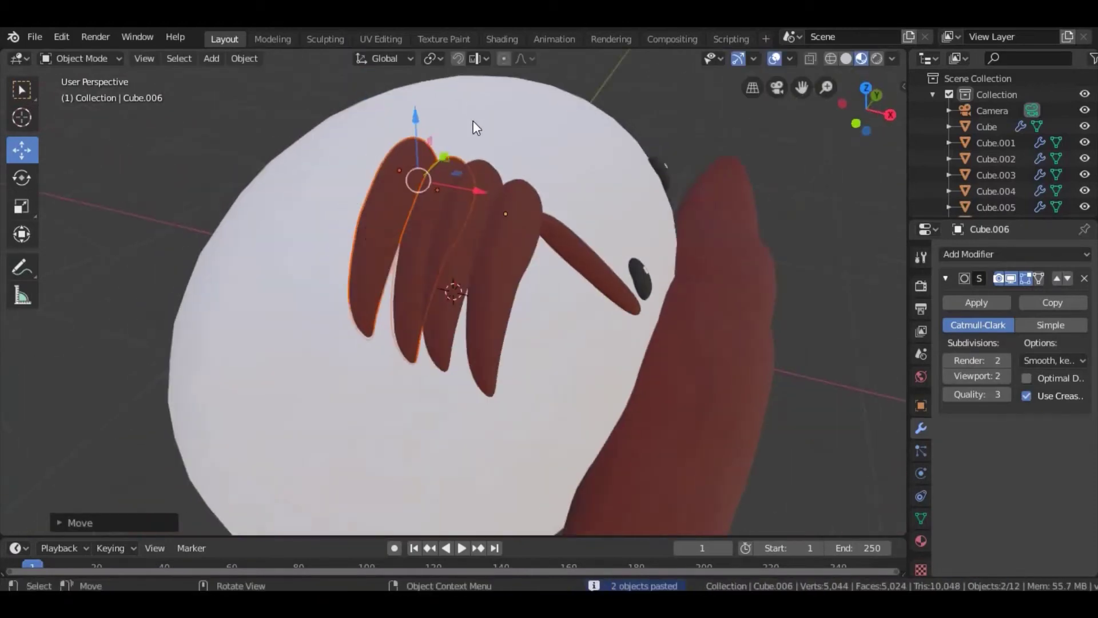
{"action": "left_click_drag", "start_coordinate": [398, 170], "coordinate": [414, 172]}
- Rotate the pasted strand so its tip swings upward
{"action": "mouse_move", "coordinate": [458, 91]}
{"action": "middle_mouse_down"}
{"action": "mouse_move", "coordinate": [517, 202]}
{"action": "mouse_move", "coordinate": [440, 317]}
{"action": "mouse_move", "coordinate": [184, 140]}
{"action": "middle_mouse_up"}
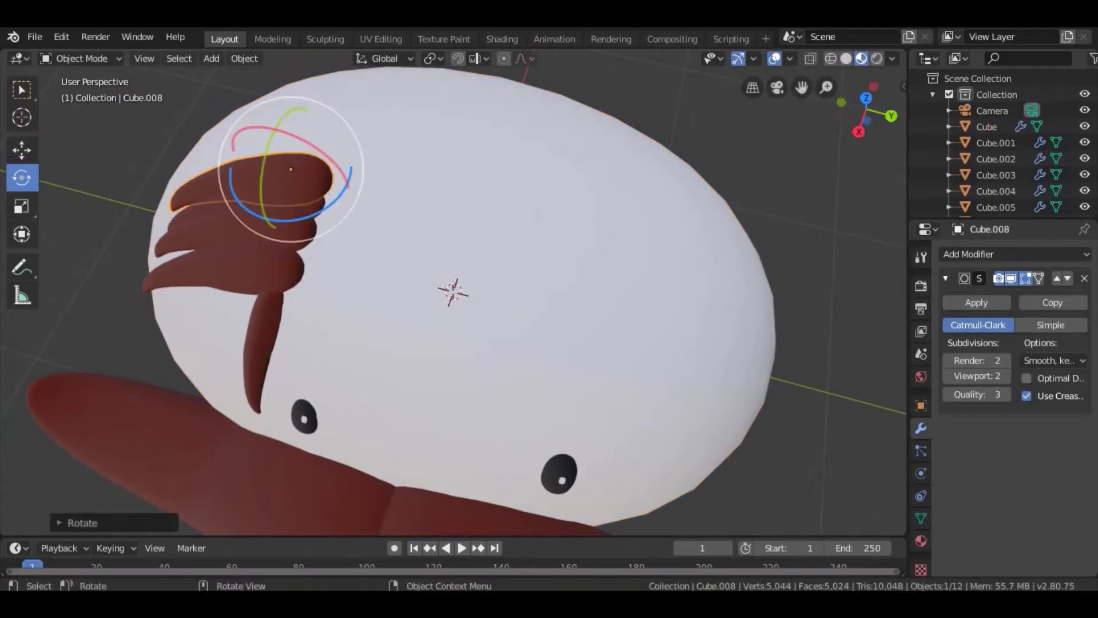
{"action": "left_click_drag", "start_coordinate": [240, 229], "coordinate": [231, 214]}
{"action": "mouse_move", "coordinate": [356, 277]}
{"action": "left_mouse_down"}
{"action": "mouse_move", "coordinate": [358, 319]}
{"action": "mouse_move", "coordinate": [371, 299]}
{"action": "left_mouse_up"}
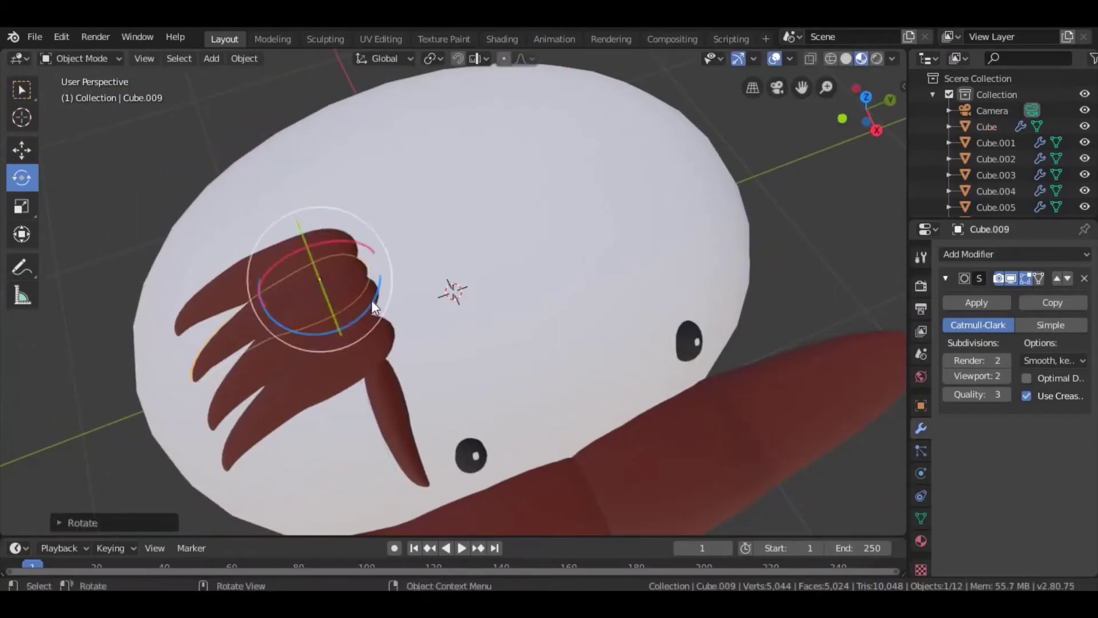
{"action": "left_click", "coordinate": [372, 300]}
{"action": "mouse_move", "coordinate": [372, 300]}
{"action": "middle_mouse_down"}
{"action": "mouse_move", "coordinate": [566, 176]}
{"action": "mouse_move", "coordinate": [534, 160]}
{"action": "mouse_move", "coordinate": [535, 326]}
{"action": "middle_mouse_up"}
- Select four strands, rotate them into a swept angle and lift them higher into a tuft
{"action": "left_click", "coordinate": [534, 160]}
{"action": "left_click", "coordinate": [534, 327], "text": "shift"}
{"action": "left_click", "coordinate": [577, 318], "text": "shift"}
{"action": "left_click", "coordinate": [625, 311], "text": "shift"}
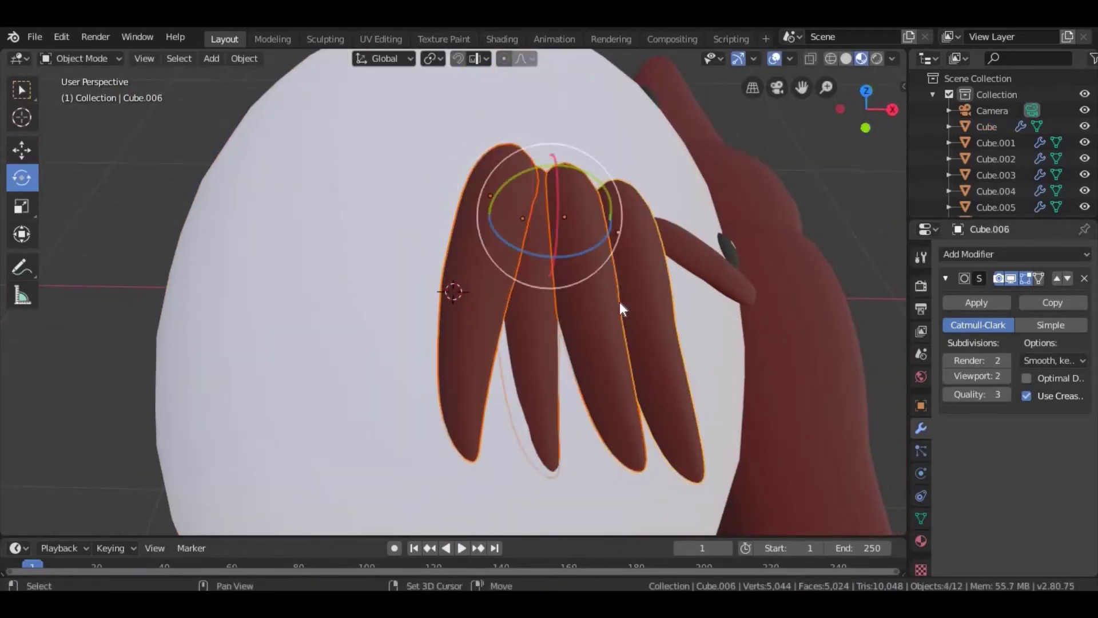
{"action": "mouse_move", "coordinate": [626, 311]}
{"action": "middle_mouse_down"}
{"action": "mouse_move", "coordinate": [437, 235]}
{"action": "mouse_move", "coordinate": [319, 209]}
{"action": "middle_mouse_up"}
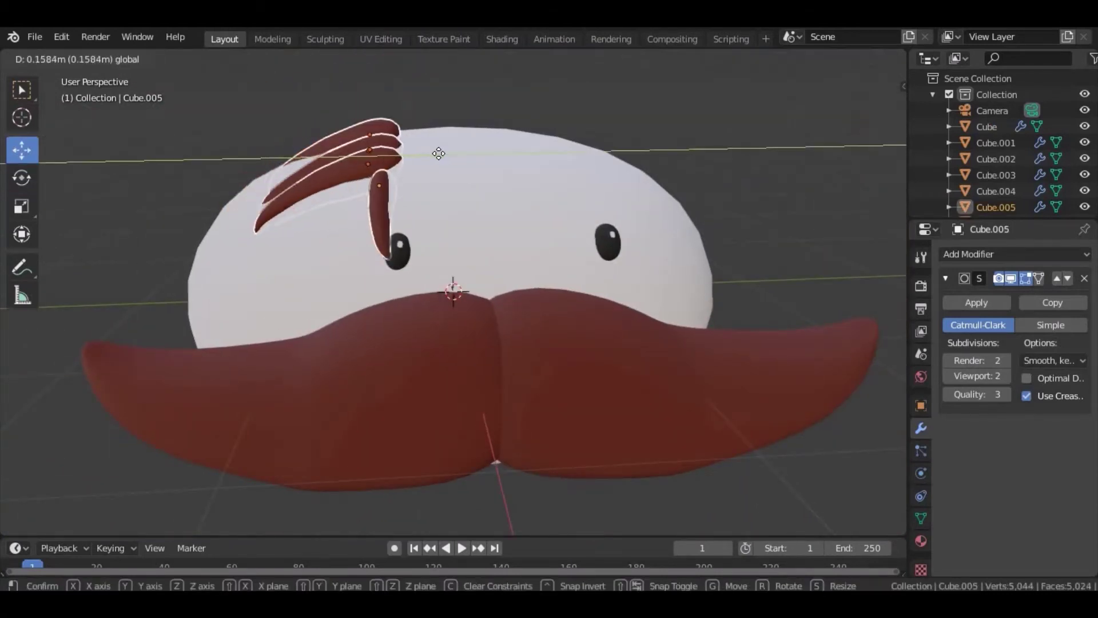
{"action": "left_click_drag", "start_coordinate": [270, 212], "coordinate": [336, 194]}
{"action": "mouse_move", "coordinate": [410, 98]}
{"action": "left_mouse_down"}
{"action": "mouse_move", "coordinate": [434, 78]}
{"action": "mouse_move", "coordinate": [401, 115]}
{"action": "left_mouse_up"}
{"action": "key", "text": "shift+space"}
{"action": "key", "text": "g"}
{"action": "left_click_drag", "start_coordinate": [352, 159], "coordinate": [426, 133]}
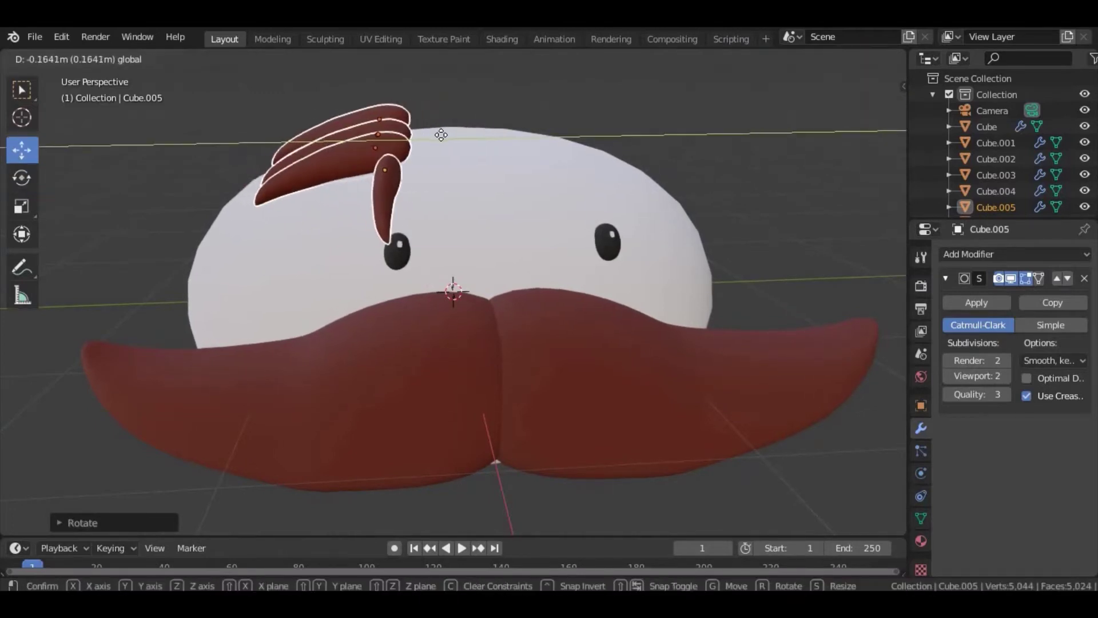
{"action": "left_click", "coordinate": [441, 135]}
- Nudge one eye sideways, then select the tuft strands for copying
{"action": "left_click_drag", "start_coordinate": [389, 257], "coordinate": [409, 259]}
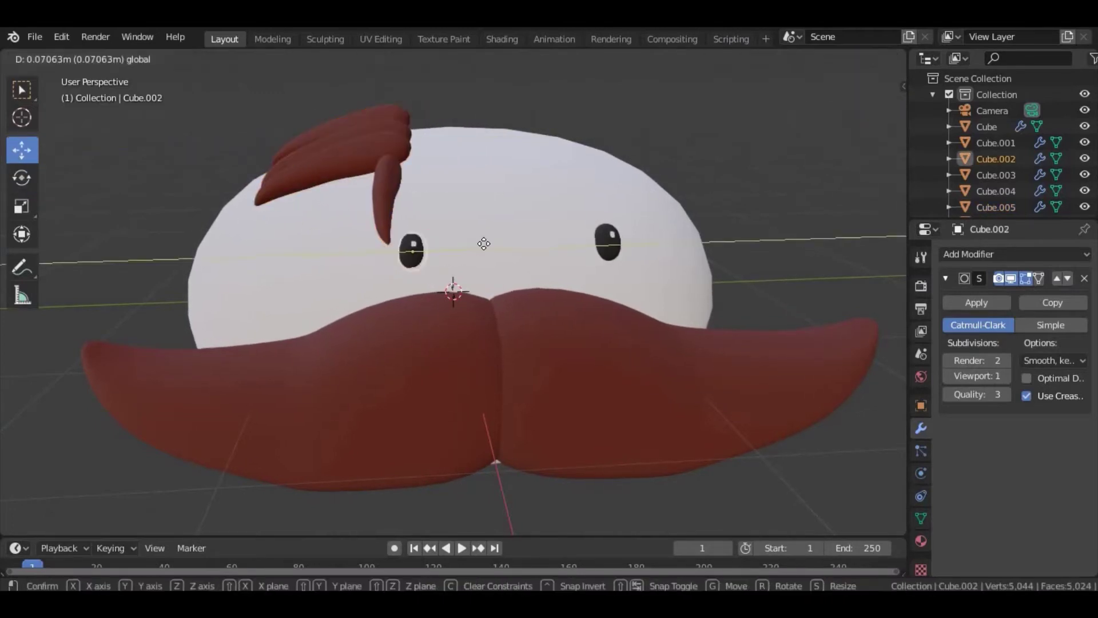
{"action": "left_click", "coordinate": [654, 242]}
{"action": "mouse_move", "coordinate": [709, 208]}
{"action": "middle_mouse_down"}
{"action": "mouse_move", "coordinate": [596, 301]}
{"action": "mouse_move", "coordinate": [316, 149]}
{"action": "middle_mouse_up"}
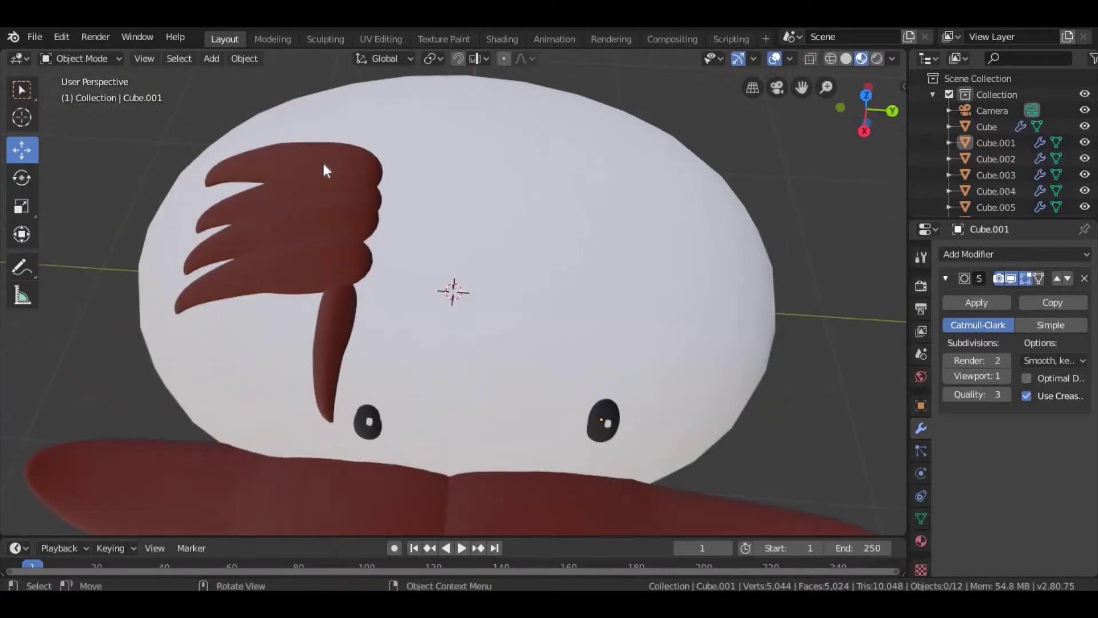
{"action": "left_click", "coordinate": [323, 164]}
{"action": "left_click", "coordinate": [287, 207], "text": "shift"}
{"action": "left_click", "coordinate": [292, 269], "text": "shift"}
- Paste copies of the tuft strands, shift them right and rotate them twice
{"action": "key", "text": "ctrl+v"}
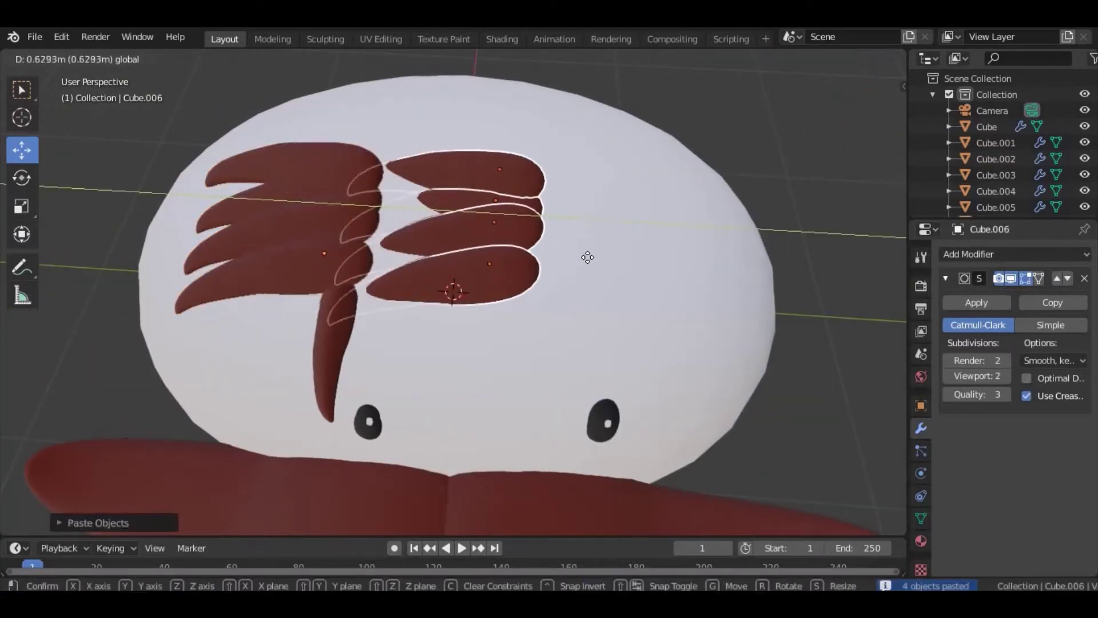
{"action": "left_click_drag", "start_coordinate": [396, 208], "coordinate": [492, 208]}
{"action": "middle_click_drag", "start_coordinate": [338, 231], "coordinate": [400, 143]}
{"action": "key", "text": "r"}
{"action": "left_click", "coordinate": [546, 122]}
{"action": "key", "text": "r"}
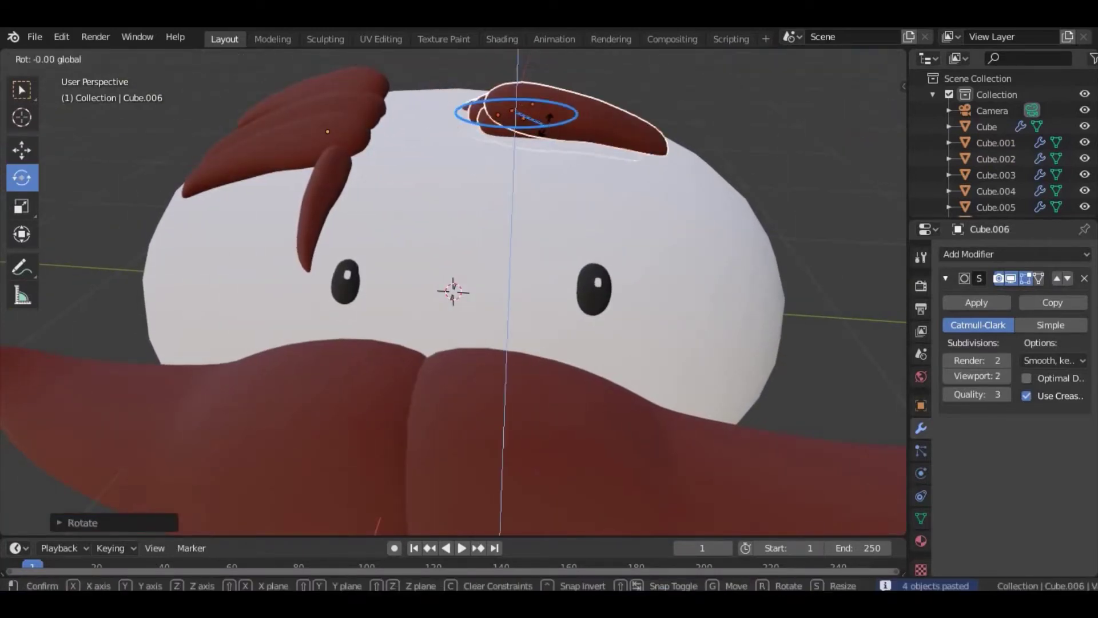
{"action": "left_click", "coordinate": [526, 119]}
{"action": "middle_click_drag", "start_coordinate": [526, 118], "coordinate": [458, 240]}
- Move the copied strands onto the top of the head and across it
{"action": "left_click", "coordinate": [22, 150]}
{"action": "middle_click_drag", "start_coordinate": [416, 269], "coordinate": [386, 87]}
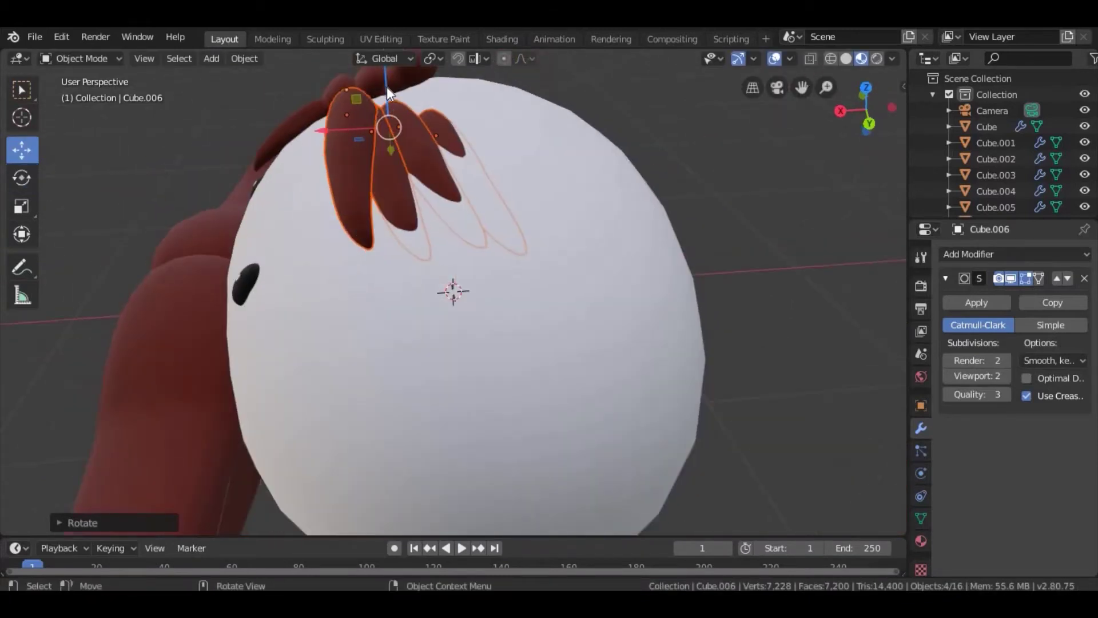
{"action": "key", "text": "g"}
{"action": "left_click", "coordinate": [383, 80]}
{"action": "left_click", "coordinate": [22, 177]}
{"action": "mouse_move", "coordinate": [343, 172]}
{"action": "middle_mouse_down"}
{"action": "mouse_move", "coordinate": [379, 136]}
{"action": "mouse_move", "coordinate": [366, 172]}
{"action": "mouse_move", "coordinate": [455, 82]}
{"action": "middle_mouse_up"}
{"action": "left_click", "coordinate": [28, 142]}
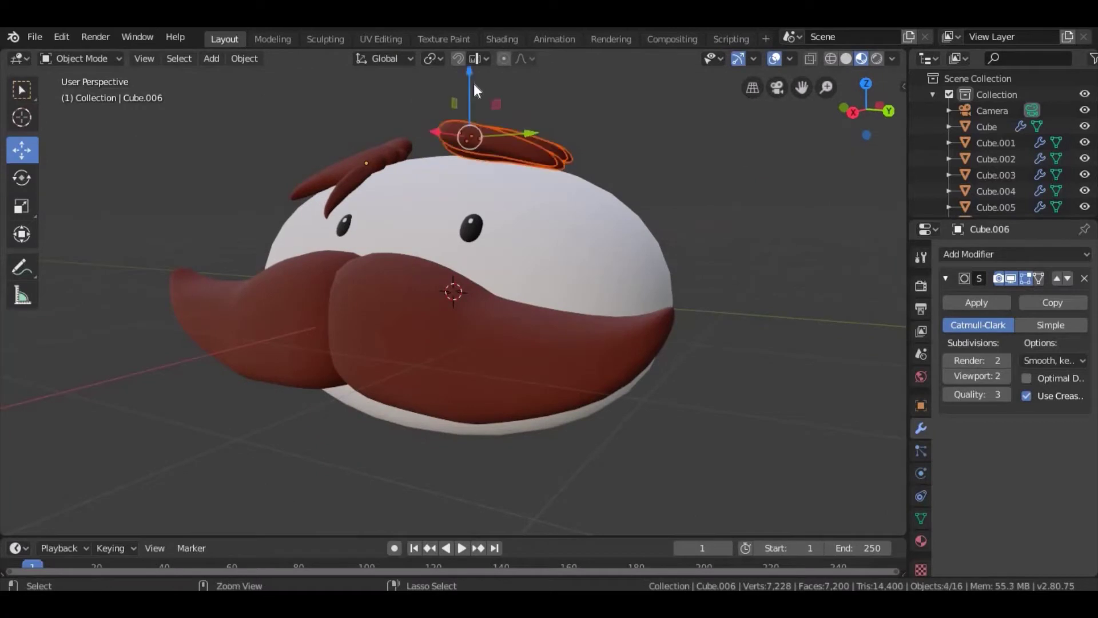
{"action": "left_click_drag", "start_coordinate": [474, 84], "coordinate": [470, 109]}
{"action": "middle_click_drag", "start_coordinate": [471, 108], "coordinate": [561, 218]}
{"action": "left_click_drag", "start_coordinate": [565, 221], "coordinate": [518, 239]}
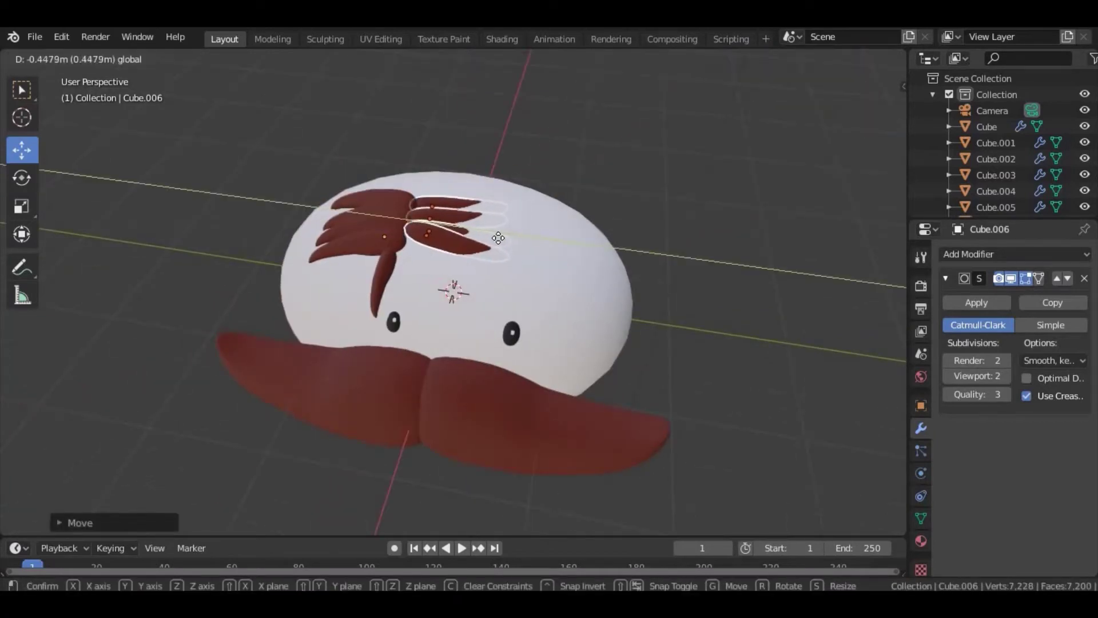
{"action": "left_click", "coordinate": [498, 238]}
{"action": "middle_click_drag", "start_coordinate": [499, 238], "coordinate": [434, 172]}
- Rotate the copies to sweep sideways and adjust their position with an axis-locked move
{"action": "left_click_drag", "start_coordinate": [405, 109], "coordinate": [435, 143]}
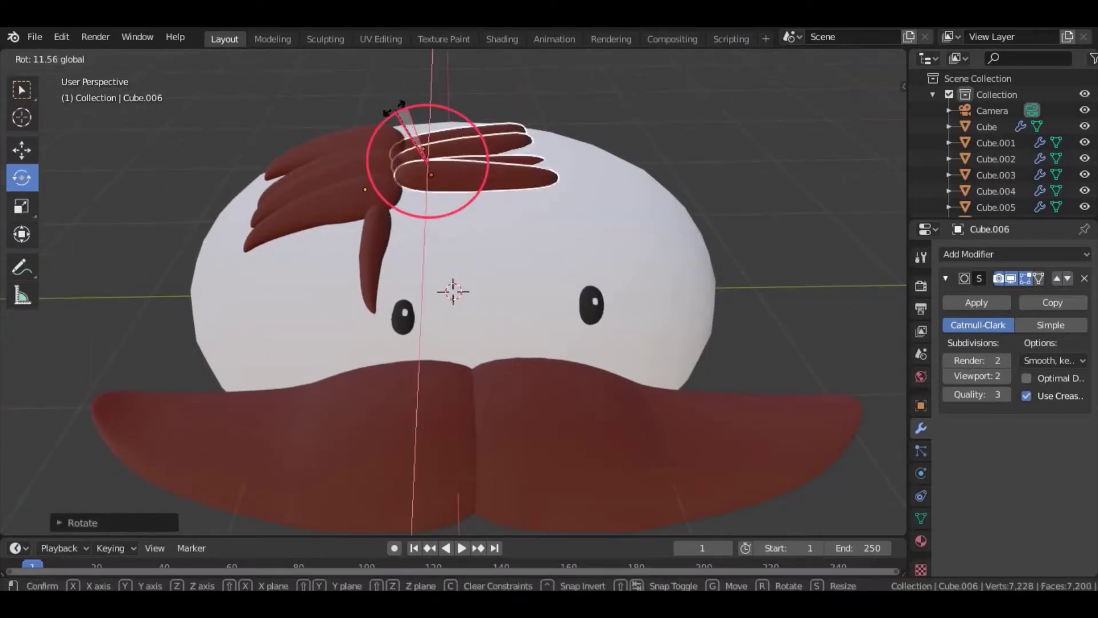
{"action": "middle_click_drag", "start_coordinate": [435, 143], "coordinate": [442, 218]}
{"action": "key", "text": "shift+space"}
{"action": "key", "text": "g"}
{"action": "left_click_drag", "start_coordinate": [442, 218], "coordinate": [457, 206]}
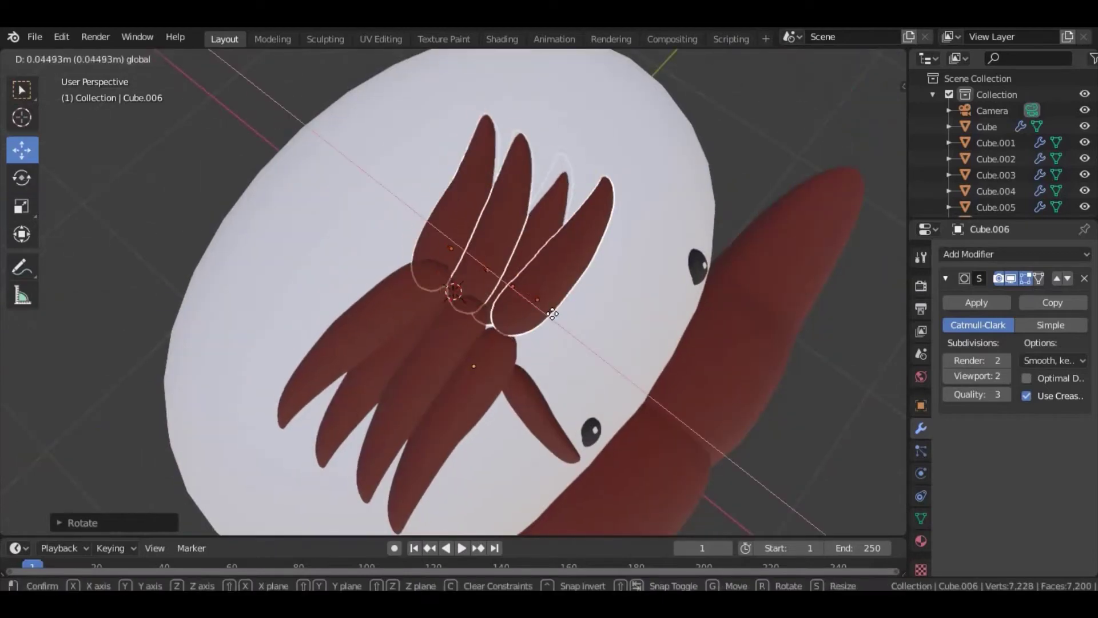
{"action": "middle_click_drag", "start_coordinate": [458, 206], "coordinate": [472, 198]}
{"action": "left_click_drag", "start_coordinate": [472, 198], "coordinate": [442, 100]}
{"action": "scroll", "coordinate": [442, 111], "scroll_direction": "down", "scroll_amount": 3}
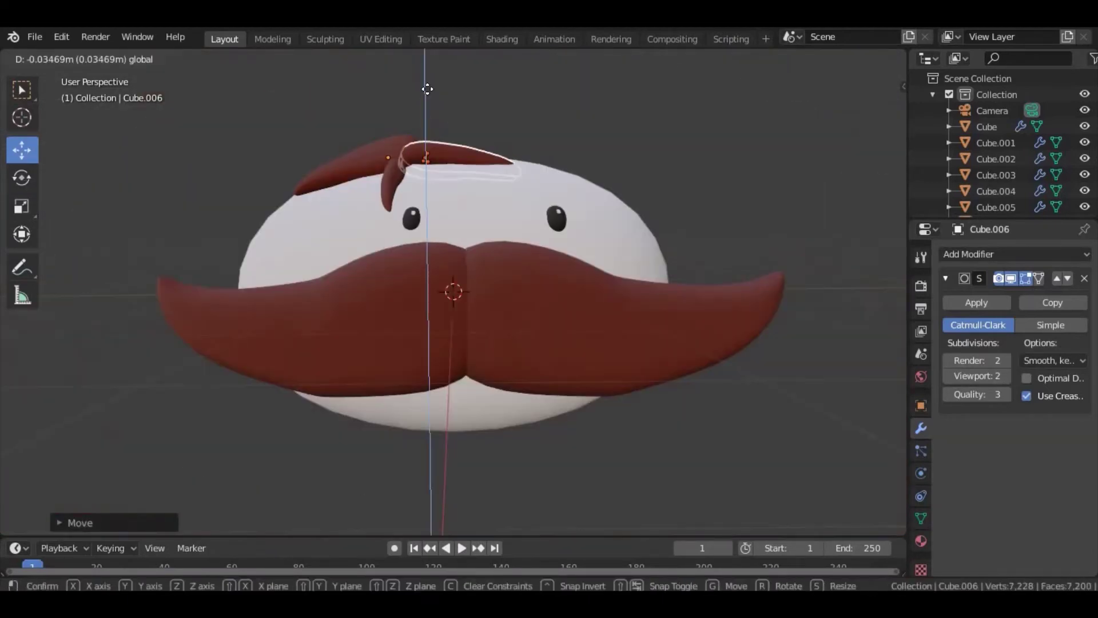
{"action": "middle_click_drag", "start_coordinate": [441, 100], "coordinate": [397, 260]}
- Apply an axis-locked rotation and final move to settle the copies into the swept hairdo
{"action": "key", "text": "shift+space"}
{"action": "key", "text": "r"}
{"action": "left_click_drag", "start_coordinate": [397, 260], "coordinate": [426, 213]}
{"action": "mouse_move", "coordinate": [426, 213]}
{"action": "middle_mouse_down"}
{"action": "mouse_move", "coordinate": [365, 212]}
{"action": "mouse_move", "coordinate": [448, 175]}
{"action": "mouse_move", "coordinate": [459, 101]}
{"action": "mouse_move", "coordinate": [534, 272]}
{"action": "mouse_move", "coordinate": [403, 186]}
{"action": "middle_mouse_up"}
{"action": "key", "text": "shift+space"}
{"action": "key", "text": "g"}
{"action": "left_click", "coordinate": [459, 101]}
{"action": "scroll", "coordinate": [442, 180], "scroll_direction": "up", "scroll_amount": 2}
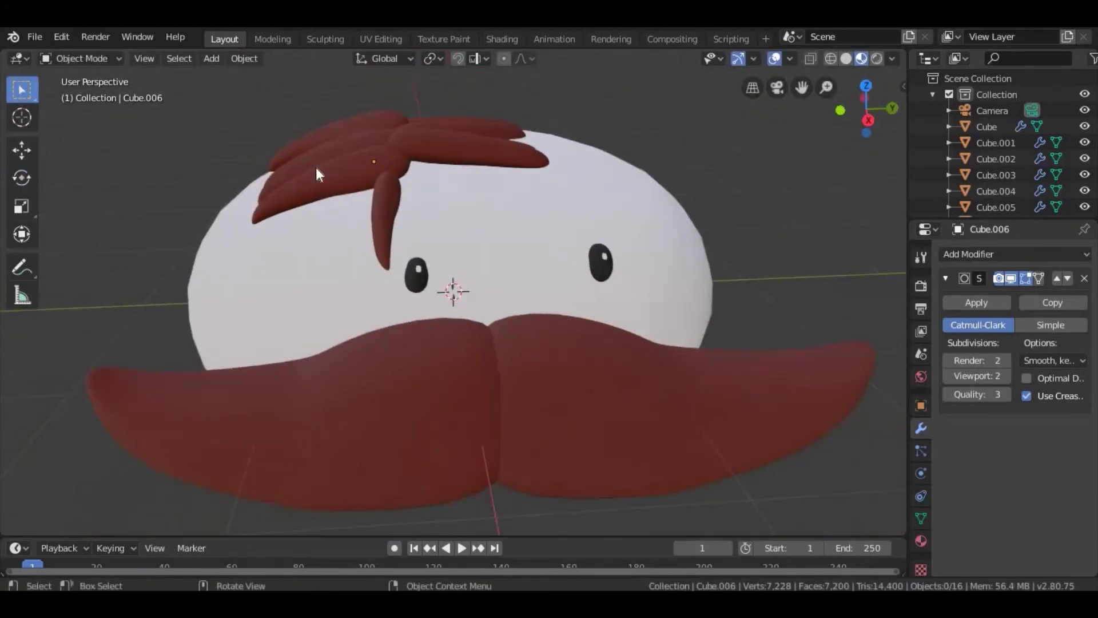
- Select all the hair strands, shift the tuft right and rotate it more level
{"action": "left_click_drag", "start_coordinate": [482, 207], "coordinate": [482, 208]}
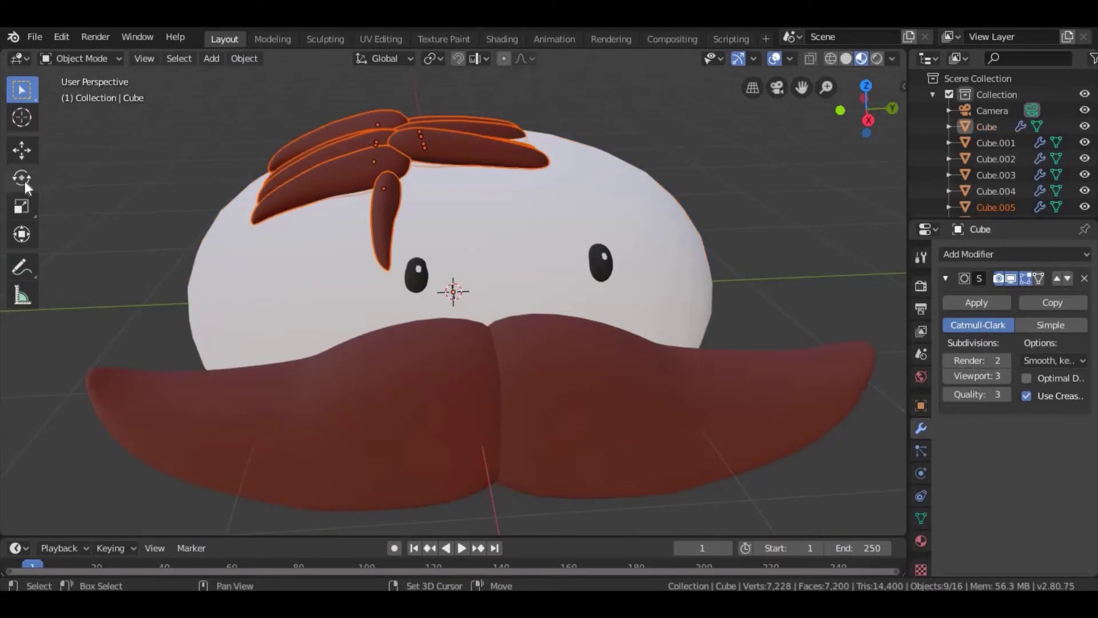
{"action": "left_click_drag", "start_coordinate": [470, 143], "coordinate": [527, 144]}
{"action": "key", "text": "shift+space"}
{"action": "key", "text": "r"}
{"action": "left_click_drag", "start_coordinate": [400, 87], "coordinate": [587, 100]}
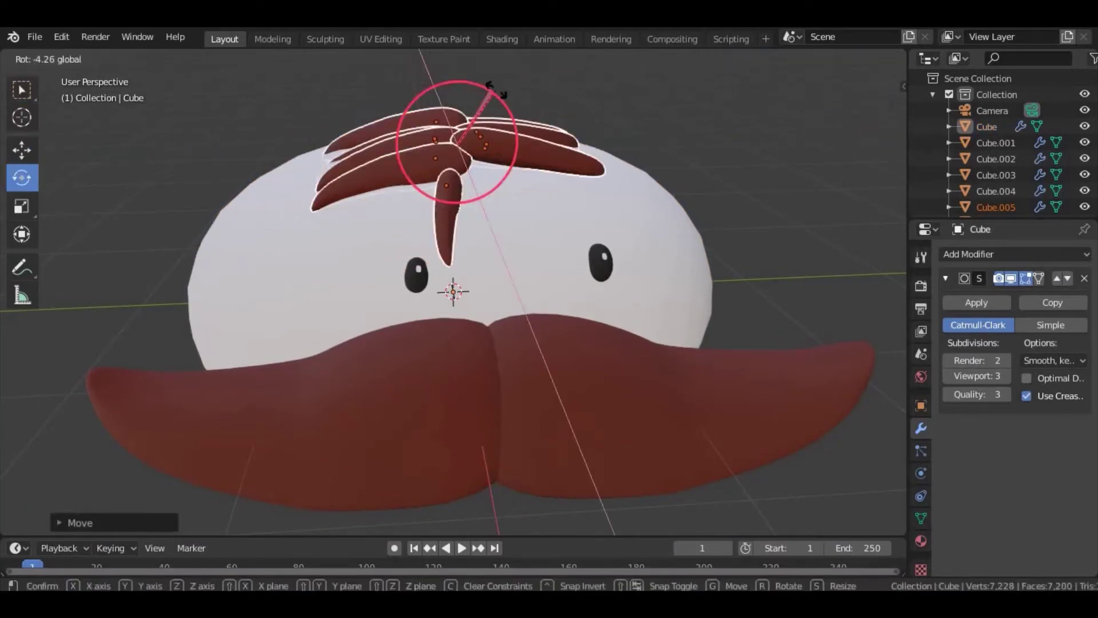
- Reposition the hanging hair strand onto the head in two moves
{"action": "key", "text": "g"}
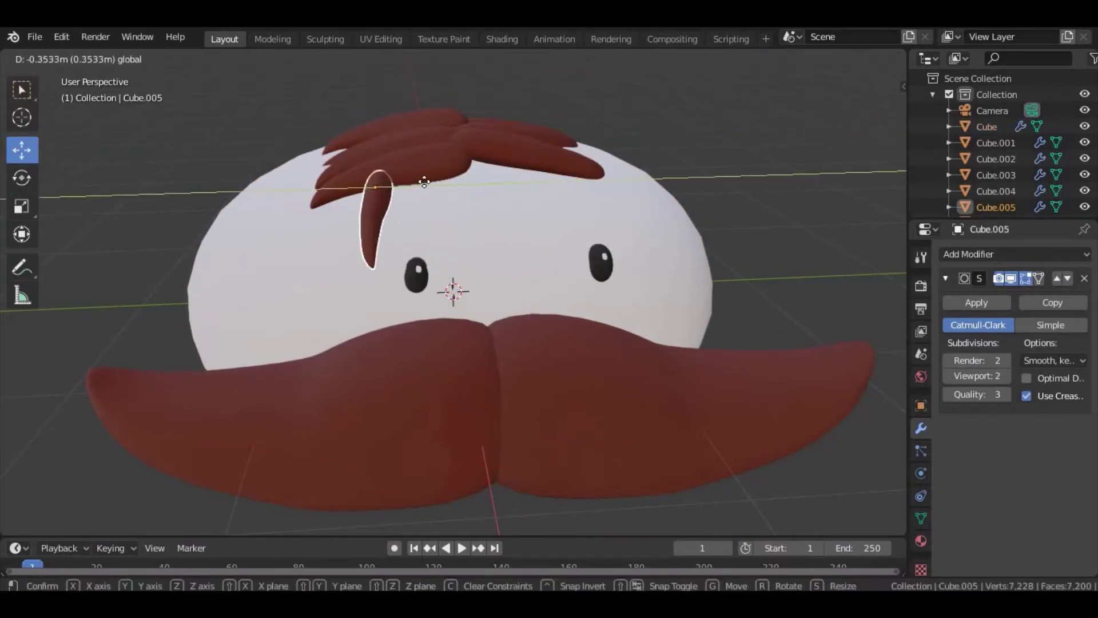
{"action": "left_click", "coordinate": [515, 235]}
{"action": "middle_click_drag", "start_coordinate": [515, 235], "coordinate": [504, 248]}
{"action": "key", "text": "g"}
{"action": "left_click", "coordinate": [767, 165]}
{"action": "mouse_move", "coordinate": [767, 165]}
{"action": "middle_mouse_down"}
{"action": "mouse_move", "coordinate": [625, 225]}
{"action": "mouse_move", "coordinate": [367, 290]}
{"action": "mouse_move", "coordinate": [495, 284]}
{"action": "middle_mouse_up"}
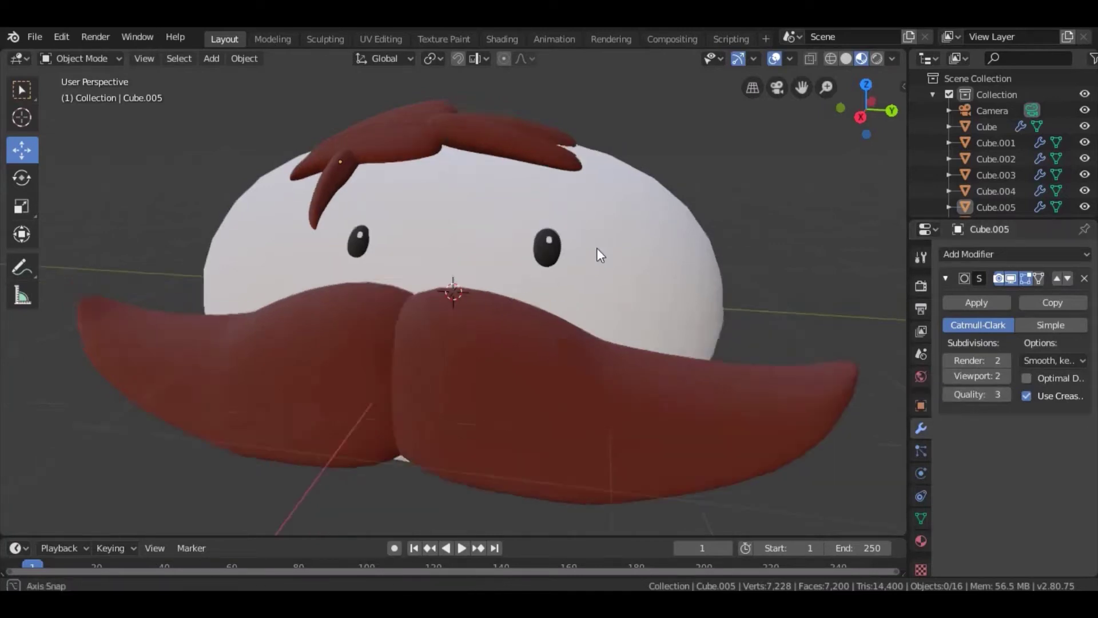
- Select individual hair strands from above and freely rotate one into the tuft
{"action": "middle_click_drag", "start_coordinate": [596, 248], "coordinate": [3, 159]}
{"action": "left_click", "coordinate": [487, 223]}
{"action": "left_click", "coordinate": [458, 167]}
{"action": "mouse_move", "coordinate": [458, 167]}
{"action": "middle_mouse_down"}
{"action": "mouse_move", "coordinate": [750, 131]}
{"action": "mouse_move", "coordinate": [400, 166]}
{"action": "mouse_move", "coordinate": [412, 183]}
{"action": "middle_mouse_up"}
{"action": "left_click", "coordinate": [515, 143]}
{"action": "mouse_move", "coordinate": [515, 143]}
{"action": "middle_mouse_down"}
{"action": "mouse_move", "coordinate": [521, 132]}
{"action": "mouse_move", "coordinate": [549, 146]}
{"action": "mouse_move", "coordinate": [488, 141]}
{"action": "middle_mouse_up"}
{"action": "mouse_move", "coordinate": [452, 81]}
{"action": "middle_mouse_down"}
{"action": "mouse_move", "coordinate": [544, 103]}
{"action": "mouse_move", "coordinate": [511, 186]}
{"action": "middle_mouse_up"}
{"action": "left_click", "coordinate": [430, 163]}
{"action": "mouse_move", "coordinate": [394, 143]}
{"action": "left_mouse_down"}
{"action": "mouse_move", "coordinate": [372, 128]}
{"action": "mouse_move", "coordinate": [406, 80]}
{"action": "left_mouse_up"}
- Tilt another hair strand around the X axis so it sits neatly on the head
{"action": "left_click", "coordinate": [609, 125]}
{"action": "scroll", "coordinate": [610, 125], "scroll_direction": "down", "scroll_amount": 3}
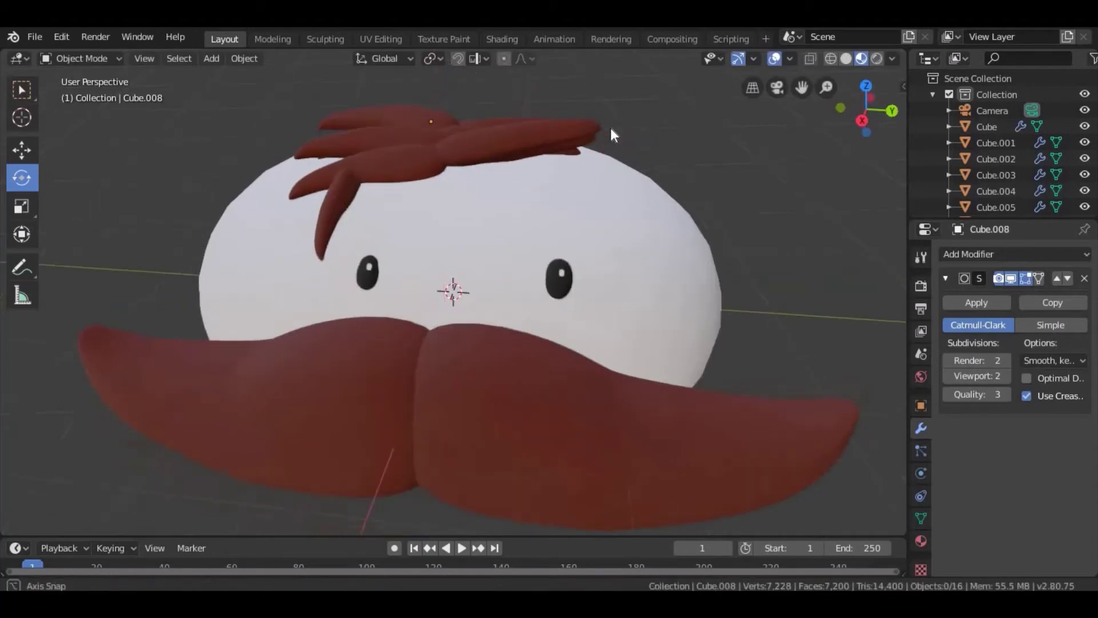
{"action": "mouse_move", "coordinate": [610, 125]}
{"action": "middle_mouse_down"}
{"action": "mouse_move", "coordinate": [641, 137]}
{"action": "mouse_move", "coordinate": [525, 144]}
{"action": "middle_mouse_up"}
{"action": "scroll", "coordinate": [525, 144], "scroll_direction": "up", "scroll_amount": 2}
{"action": "mouse_move", "coordinate": [491, 123]}
{"action": "left_mouse_down"}
{"action": "mouse_move", "coordinate": [485, 110]}
{"action": "mouse_move", "coordinate": [452, 146]}
{"action": "left_mouse_up"}
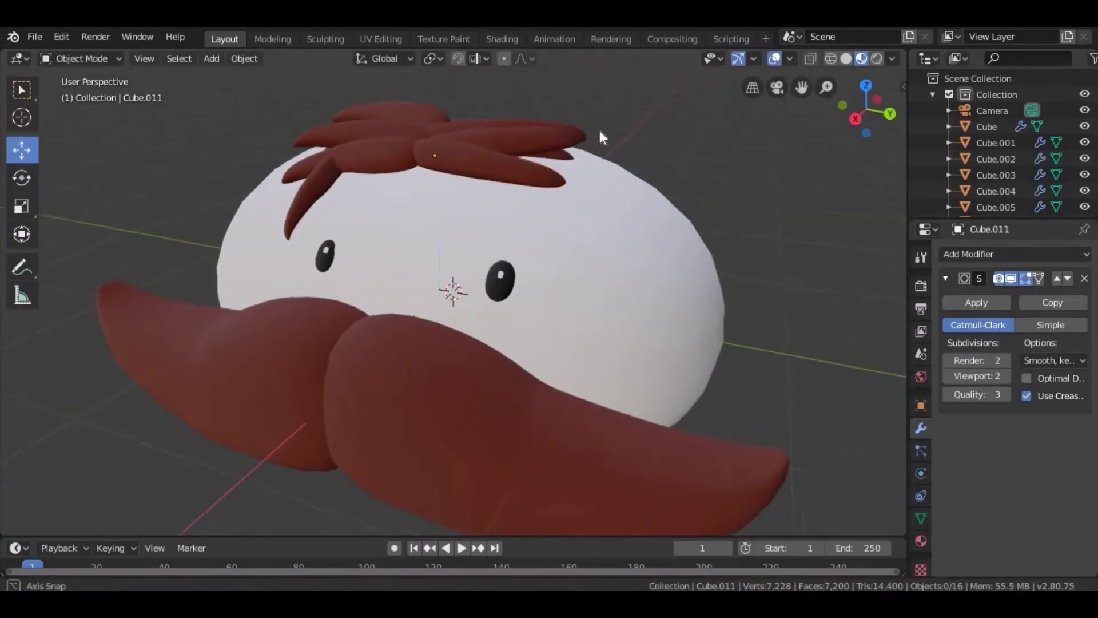
{"action": "mouse_move", "coordinate": [600, 131]}
{"action": "middle_mouse_down"}
{"action": "mouse_move", "coordinate": [486, 173]}
{"action": "mouse_move", "coordinate": [764, 115]}
{"action": "middle_mouse_up"}
{"action": "scroll", "coordinate": [589, 184], "scroll_direction": "down", "scroll_amount": 3}
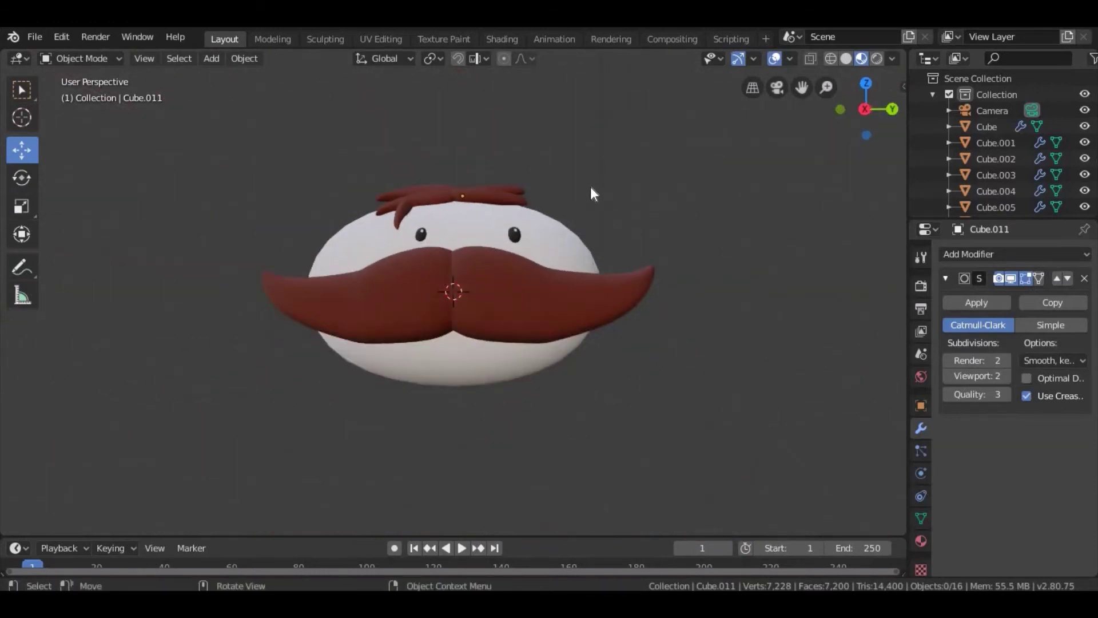
- Add a cube left of the head and give it a Subdivision Surface modifier
{"action": "left_click", "coordinate": [211, 58]}
{"action": "left_click", "coordinate": [366, 92]}
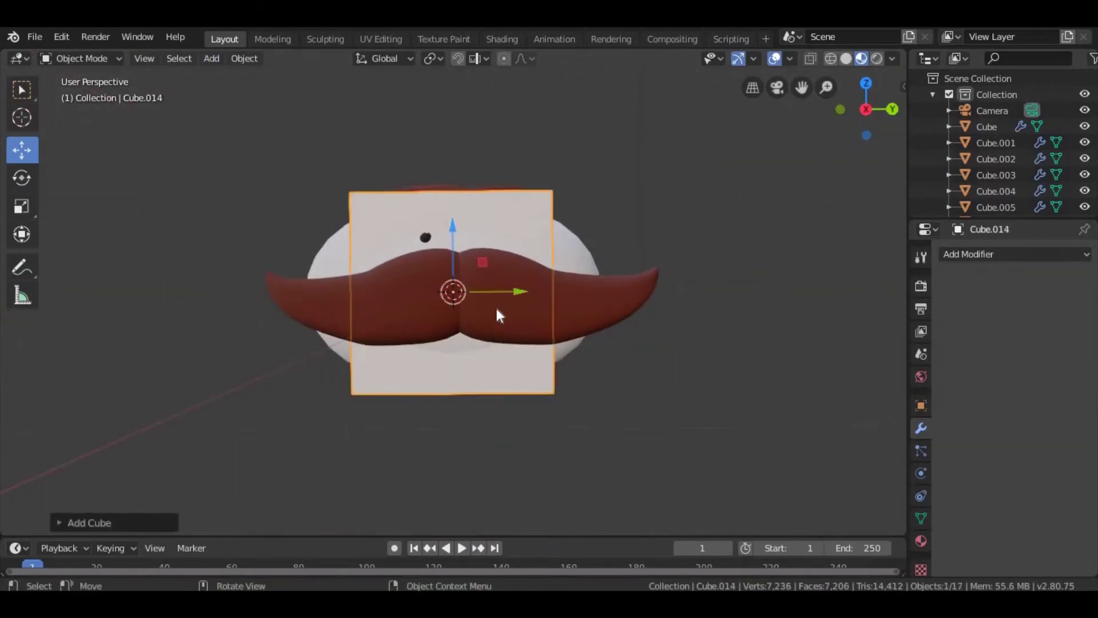
{"action": "left_click_drag", "start_coordinate": [496, 305], "coordinate": [207, 310]}
{"action": "left_click", "coordinate": [1016, 254]}
{"action": "left_click", "coordinate": [778, 521]}
{"action": "scroll", "coordinate": [381, 384], "scroll_direction": "down", "scroll_amount": 2}
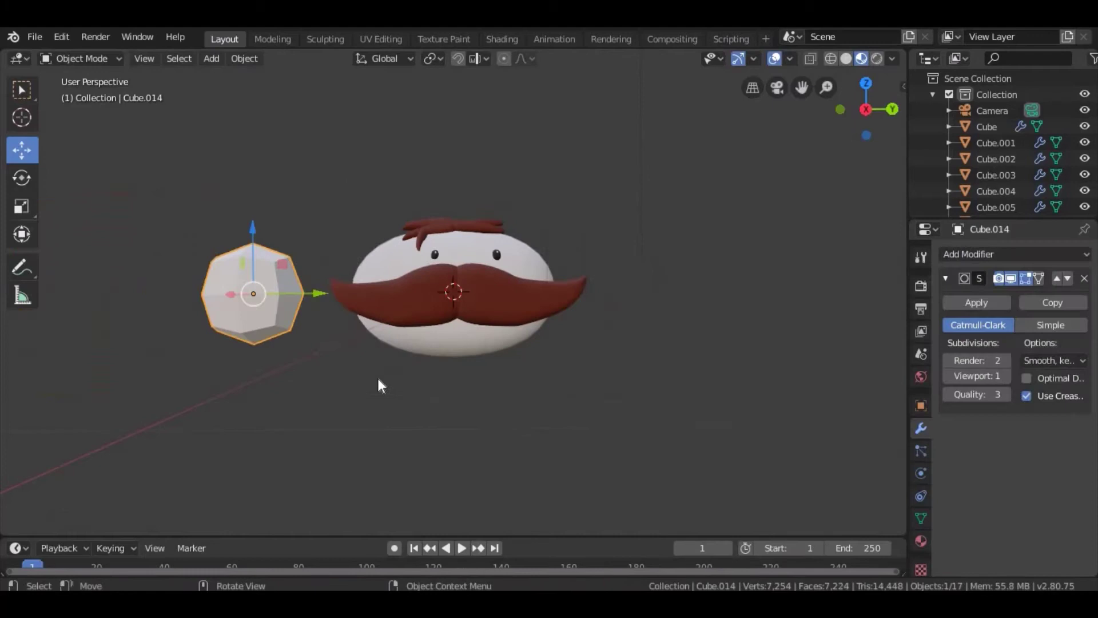
- In Edit Mode, loop cut the cube's middle and scale the loop in to pinch it
{"action": "left_click", "coordinate": [52, 57]}
{"action": "left_click", "coordinate": [75, 86]}
{"action": "left_click", "coordinate": [21, 411]}
{"action": "left_click", "coordinate": [231, 354]}
{"action": "key", "text": "s"}
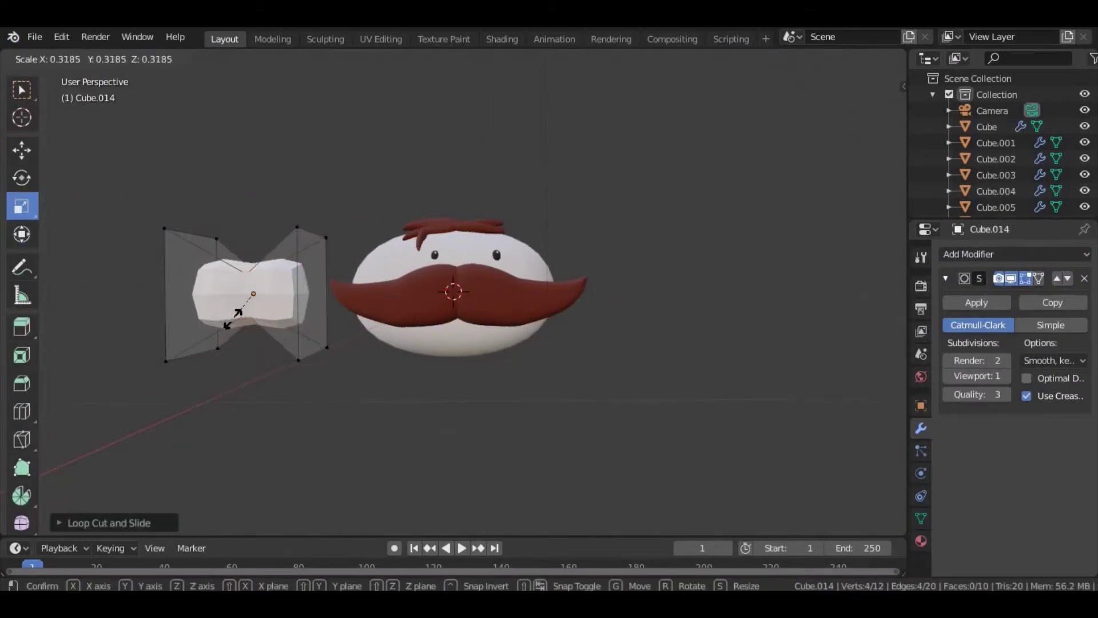
{"action": "left_click", "coordinate": [222, 314]}
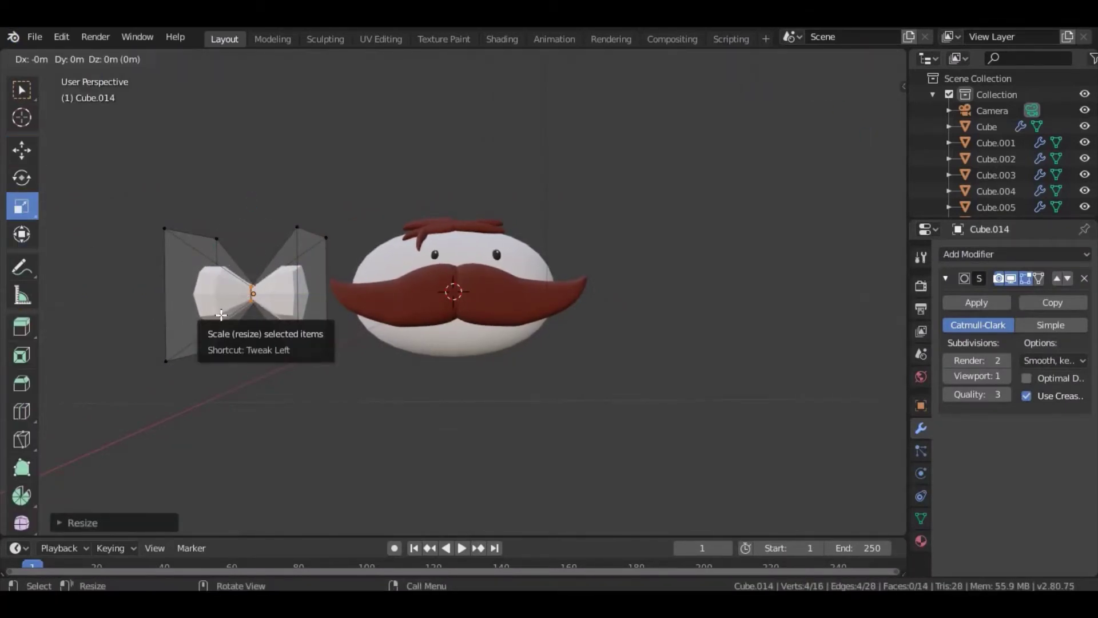
- Extrude the end faces outward, scale them wider, and return to Object Mode
{"action": "left_click_drag", "start_coordinate": [200, 323], "coordinate": [168, 349]}
{"action": "right_click", "coordinate": [114, 345]}
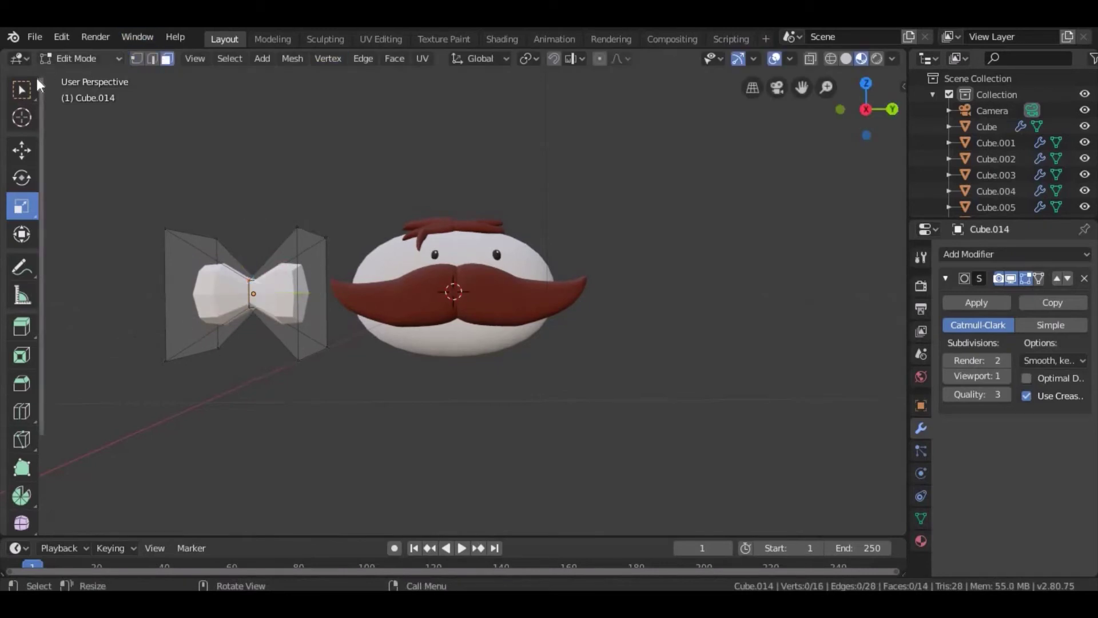
{"action": "middle_click_drag", "start_coordinate": [308, 270], "coordinate": [81, 252]}
{"action": "left_click", "coordinate": [21, 206]}
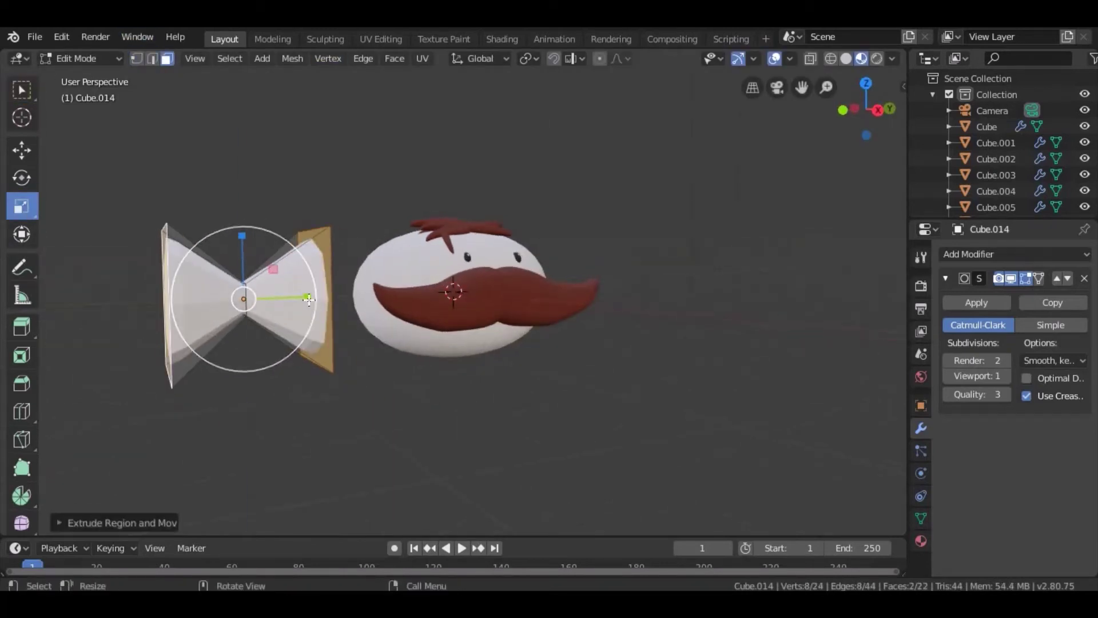
{"action": "left_click_drag", "start_coordinate": [309, 300], "coordinate": [354, 302]}
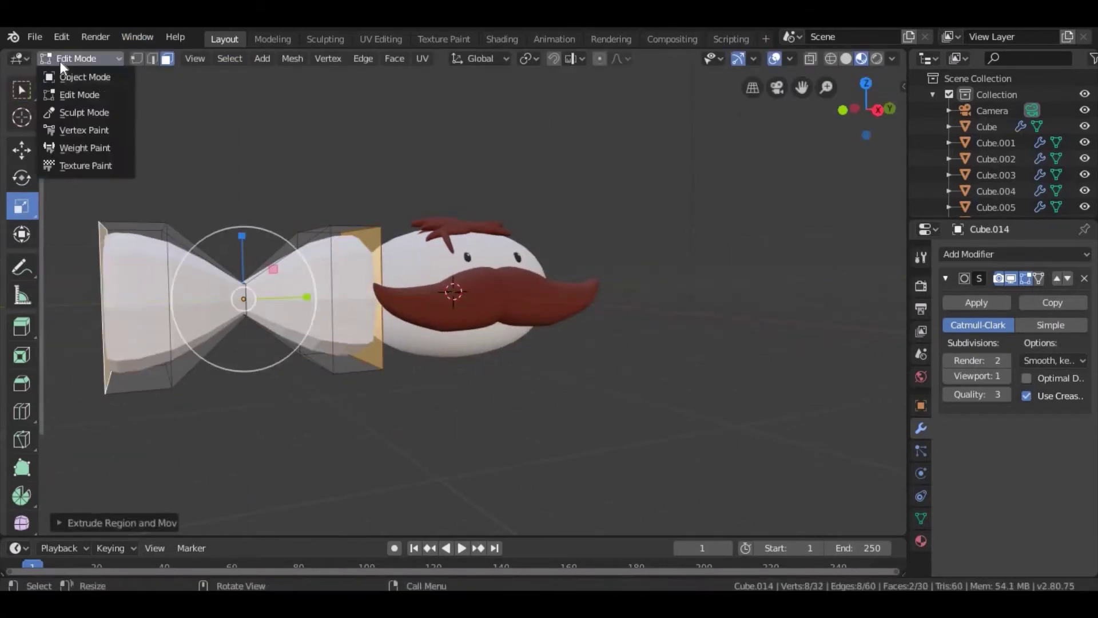
{"action": "left_click", "coordinate": [80, 76]}
- Shrink the bow tie and raise its viewport subdivisions to 3
{"action": "middle_click_drag", "start_coordinate": [260, 335], "coordinate": [320, 366]}
{"action": "mouse_move", "coordinate": [261, 229]}
{"action": "left_mouse_down"}
{"action": "mouse_move", "coordinate": [258, 242]}
{"action": "mouse_move", "coordinate": [279, 230]}
{"action": "left_mouse_up"}
{"action": "middle_click_drag", "start_coordinate": [343, 257], "coordinate": [475, 192]}
{"action": "left_click", "coordinate": [1007, 375]}
{"action": "left_click", "coordinate": [1007, 376]}
{"action": "middle_click_drag", "start_coordinate": [515, 297], "coordinate": [547, 321]}
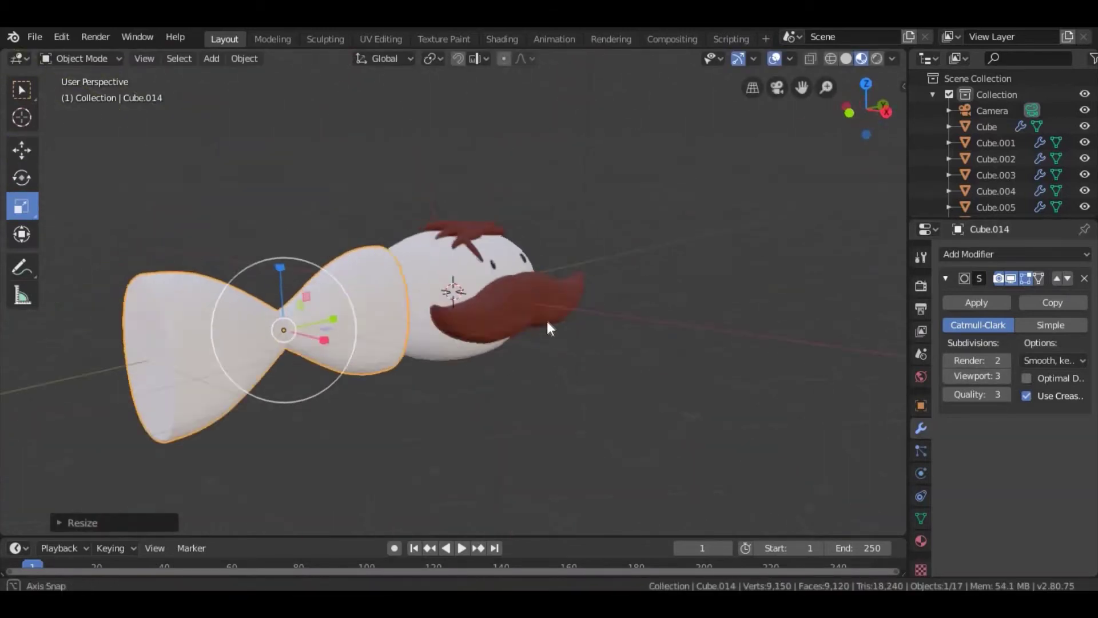
{"action": "left_click_drag", "start_coordinate": [251, 326], "coordinate": [249, 320]}
{"action": "left_click", "coordinate": [249, 319]}
- Inspect the mustached head from up close, ending on a front view with nothing selected
{"action": "left_click", "coordinate": [460, 301], "text": "shift"}
{"action": "scroll", "coordinate": [480, 332], "scroll_direction": "up", "scroll_amount": 3}
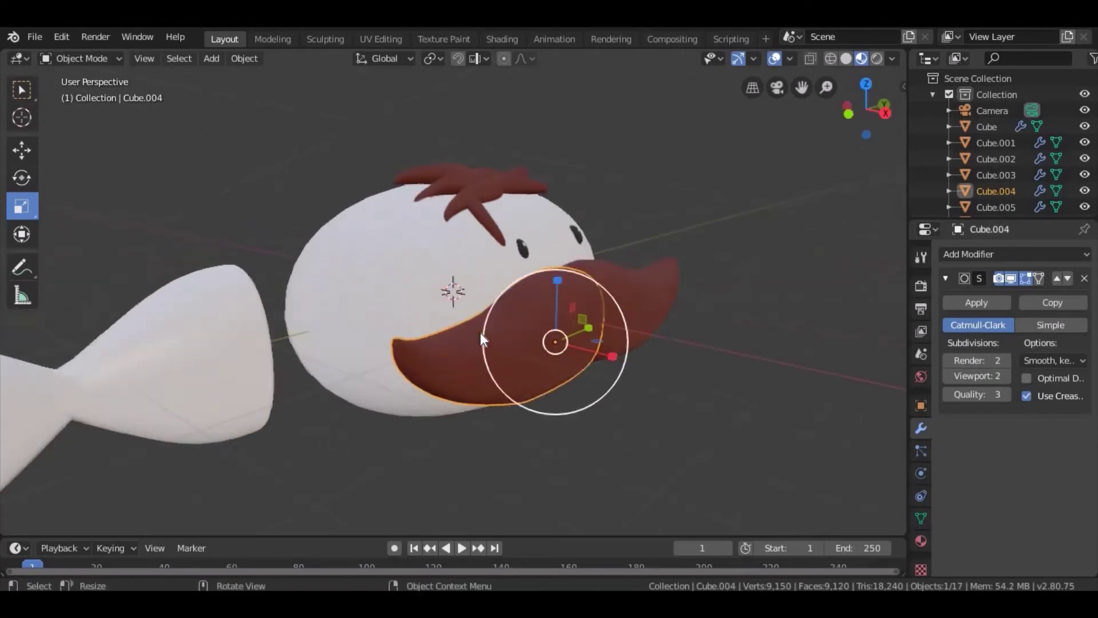
{"action": "middle_click_drag", "start_coordinate": [479, 331], "coordinate": [928, 386]}
{"action": "mouse_move", "coordinate": [397, 383]}
{"action": "middle_mouse_down"}
{"action": "mouse_move", "coordinate": [511, 387]}
{"action": "mouse_move", "coordinate": [486, 277]}
{"action": "mouse_move", "coordinate": [370, 382]}
{"action": "middle_mouse_up"}
{"action": "left_click", "coordinate": [369, 382]}
{"action": "mouse_move", "coordinate": [678, 154]}
{"action": "middle_mouse_down"}
{"action": "mouse_move", "coordinate": [829, 269]}
{"action": "mouse_move", "coordinate": [583, 315]}
{"action": "middle_mouse_up"}
{"action": "scroll", "coordinate": [324, 342], "scroll_direction": "down", "scroll_amount": 3}
{"action": "left_click", "coordinate": [324, 342]}
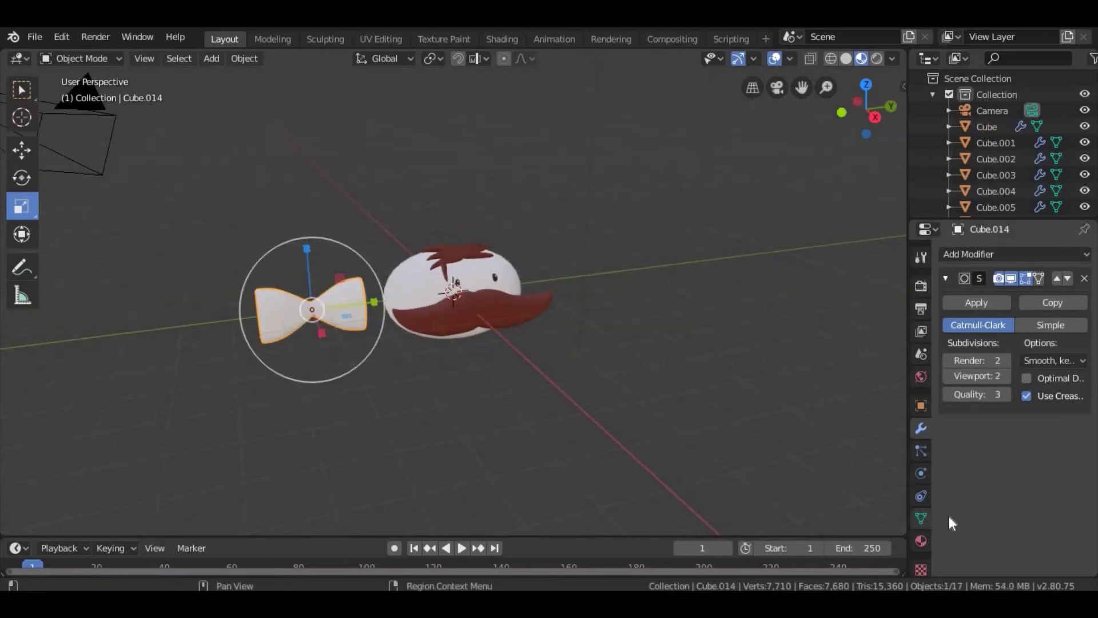
- Set the bow tie material's Base Color to a dark red
{"action": "left_click", "coordinate": [921, 541]}
{"action": "left_click", "coordinate": [1031, 265]}
{"action": "left_click", "coordinate": [1045, 486]}
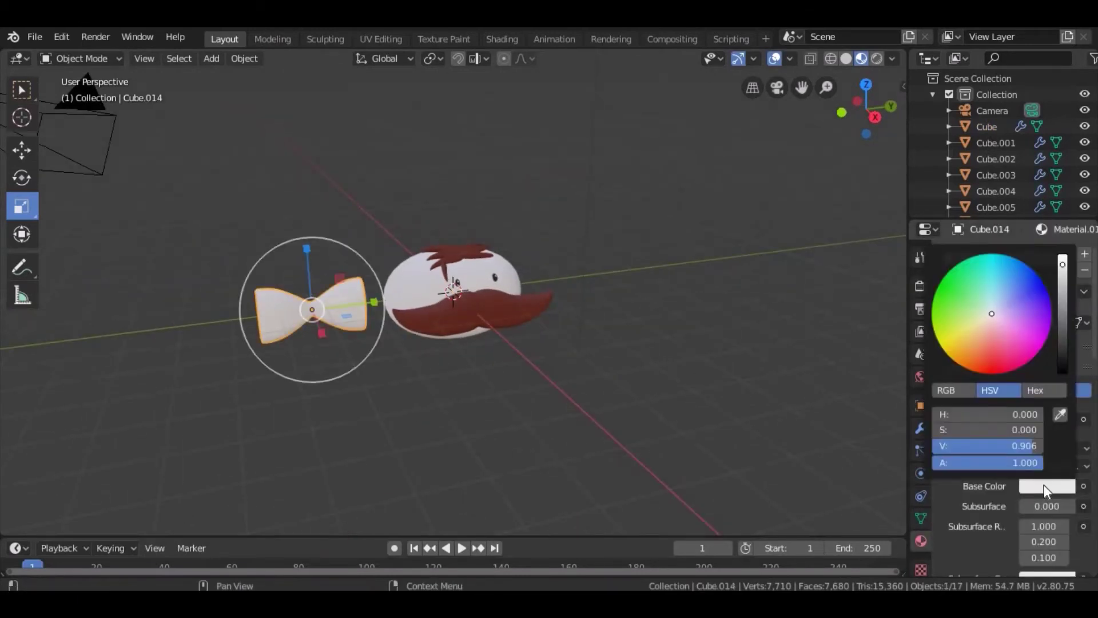
{"action": "left_click_drag", "start_coordinate": [998, 371], "coordinate": [994, 394]}
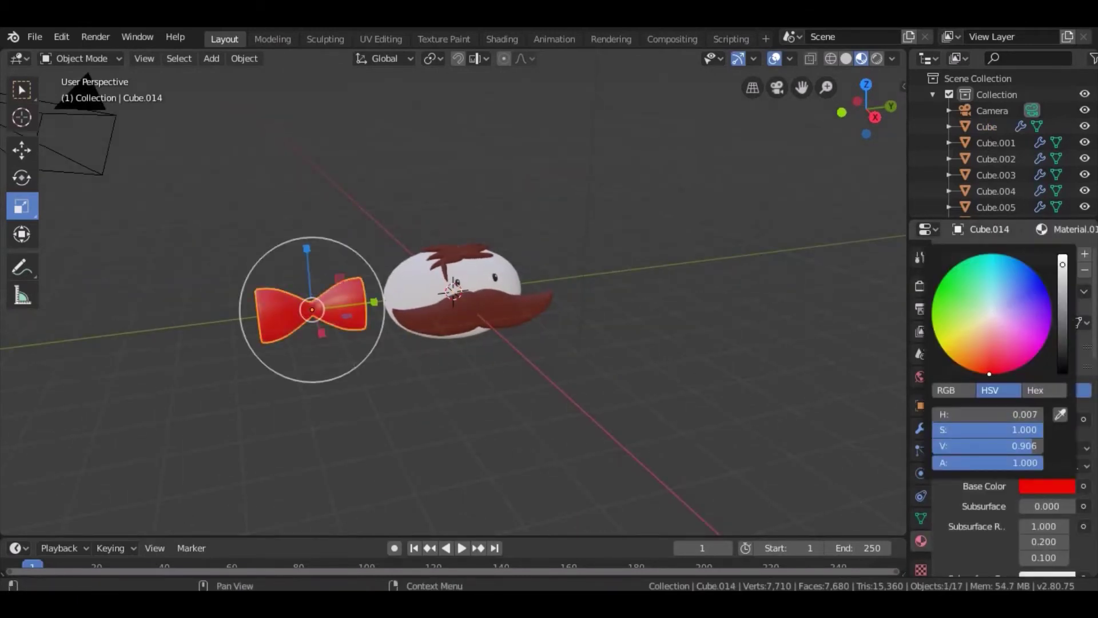
{"action": "scroll", "coordinate": [1087, 548], "scroll_direction": "down", "scroll_amount": 4}
{"action": "left_click", "coordinate": [1028, 396]}
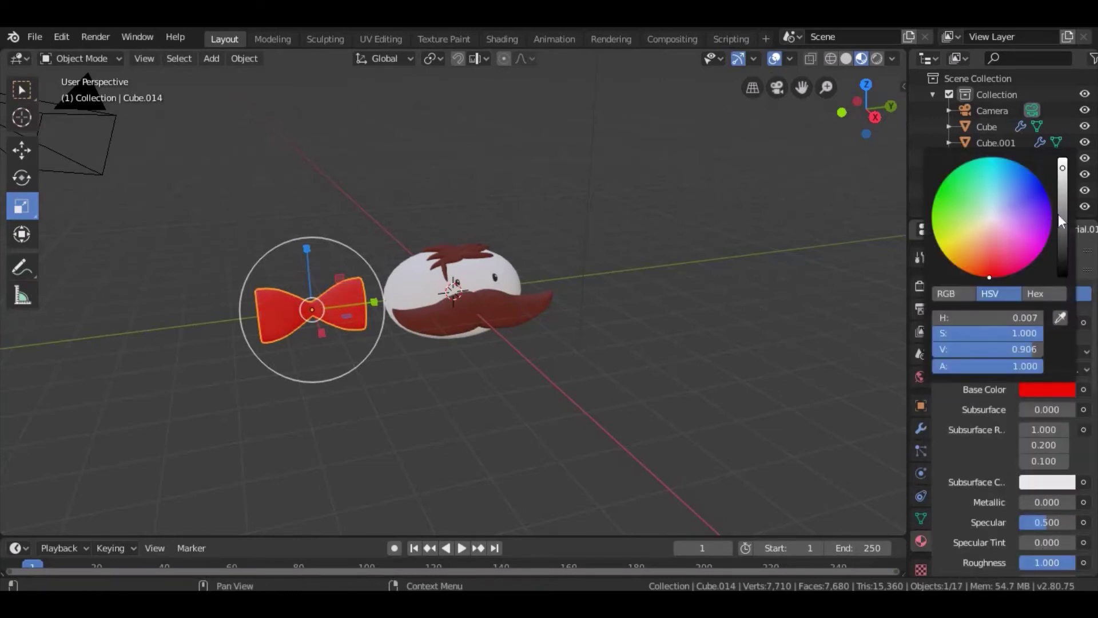
{"action": "left_click_drag", "start_coordinate": [1007, 351], "coordinate": [973, 351]}
- Shrink the bow tie and move it to just below the mustache
{"action": "middle_click_drag", "start_coordinate": [401, 343], "coordinate": [243, 266]}
{"action": "left_click_drag", "start_coordinate": [243, 266], "coordinate": [218, 269]}
{"action": "left_click", "coordinate": [21, 150]}
{"action": "middle_click_drag", "start_coordinate": [229, 343], "coordinate": [343, 380]}
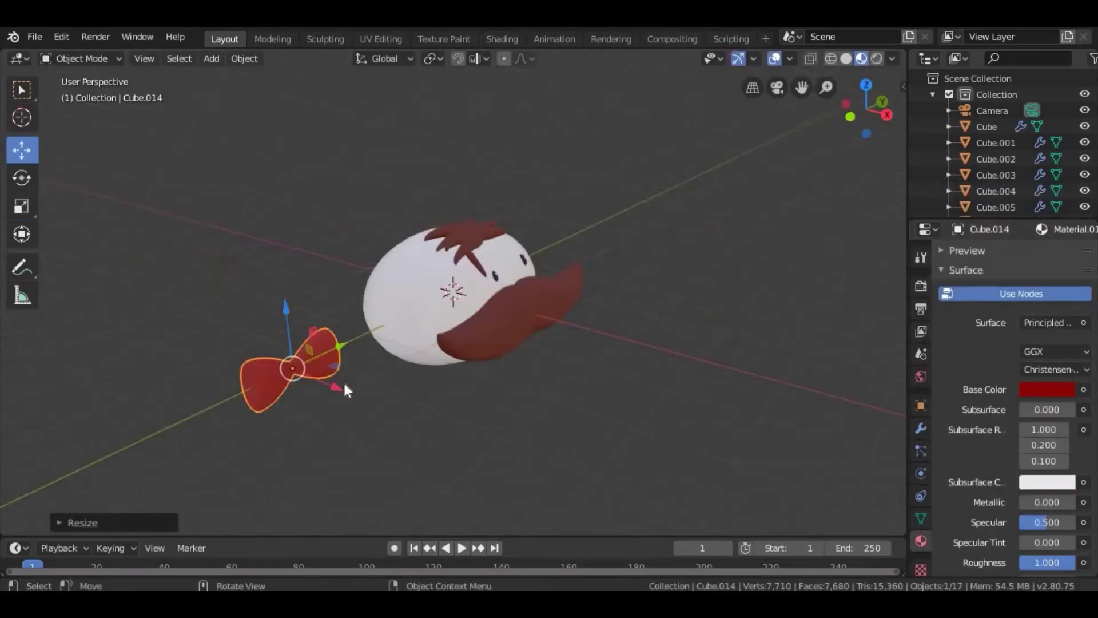
{"action": "left_click_drag", "start_coordinate": [344, 380], "coordinate": [396, 403]}
{"action": "middle_click_drag", "start_coordinate": [396, 404], "coordinate": [344, 343]}
{"action": "mouse_move", "coordinate": [245, 307]}
{"action": "left_mouse_down"}
{"action": "mouse_move", "coordinate": [488, 259]}
{"action": "mouse_move", "coordinate": [495, 292]}
{"action": "left_mouse_up"}
{"action": "mouse_move", "coordinate": [504, 291]}
{"action": "middle_mouse_down"}
{"action": "mouse_move", "coordinate": [571, 290]}
{"action": "mouse_move", "coordinate": [515, 274]}
{"action": "middle_mouse_up"}
- Rotate the bow tie to face forward and nudge it slightly down
{"action": "key", "text": "alt+a"}
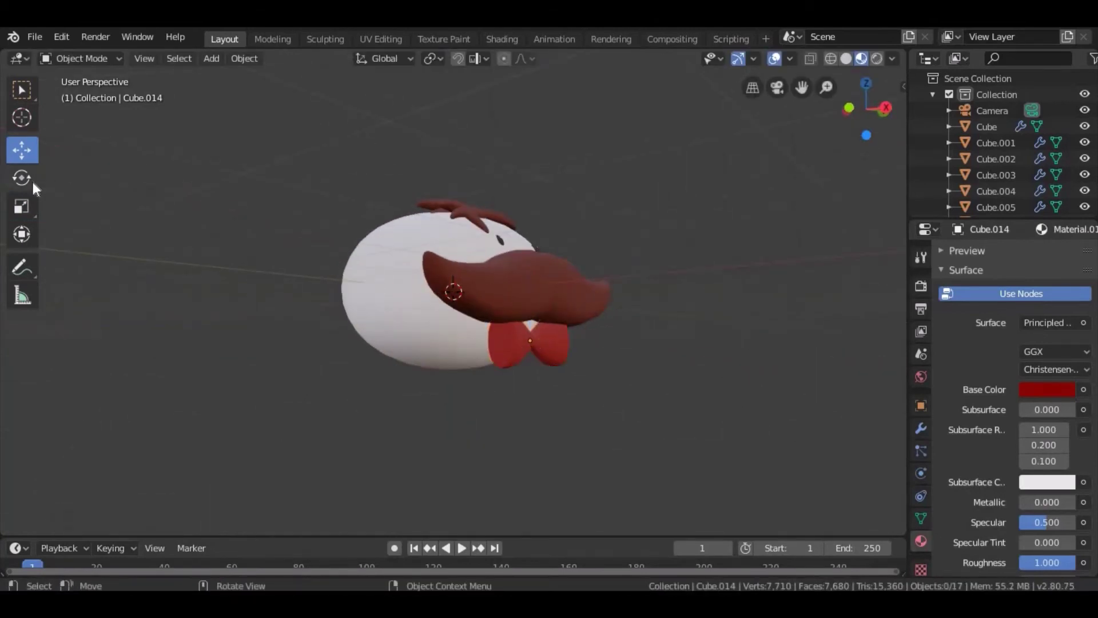
{"action": "left_click", "coordinate": [527, 335]}
{"action": "left_click_drag", "start_coordinate": [527, 334], "coordinate": [599, 317]}
{"action": "middle_click_drag", "start_coordinate": [599, 317], "coordinate": [343, 258]}
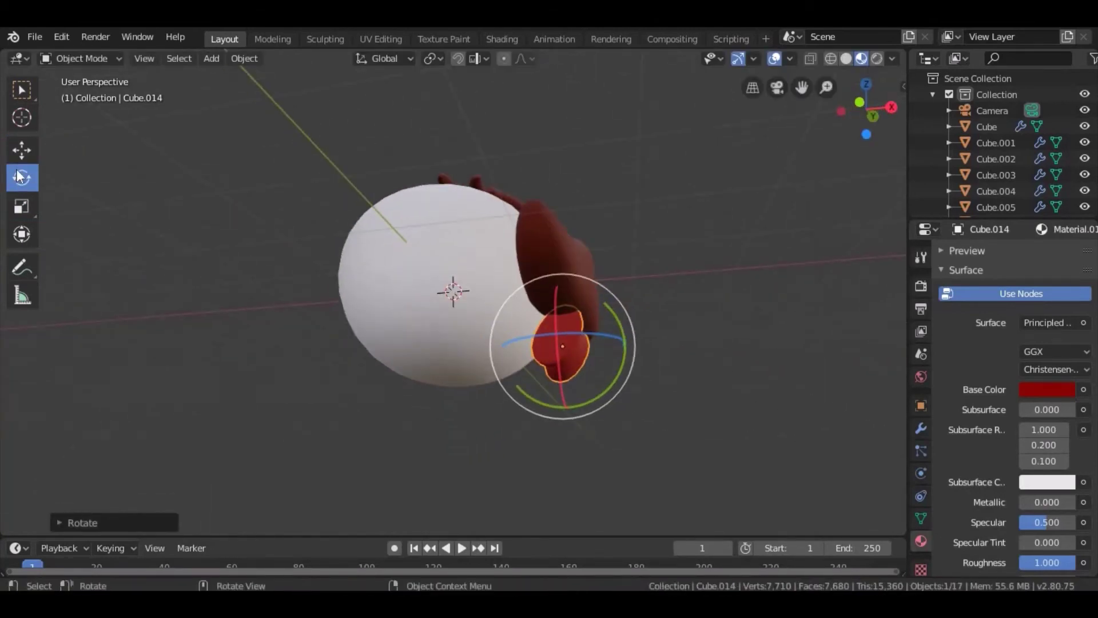
{"action": "left_click", "coordinate": [603, 323]}
{"action": "mouse_move", "coordinate": [603, 324]}
{"action": "middle_mouse_down"}
{"action": "mouse_move", "coordinate": [469, 321]}
{"action": "mouse_move", "coordinate": [674, 366]}
{"action": "mouse_move", "coordinate": [368, 371]}
{"action": "mouse_move", "coordinate": [395, 324]}
{"action": "middle_mouse_up"}
{"action": "key", "text": "alt+a"}
{"action": "left_click", "coordinate": [441, 363]}
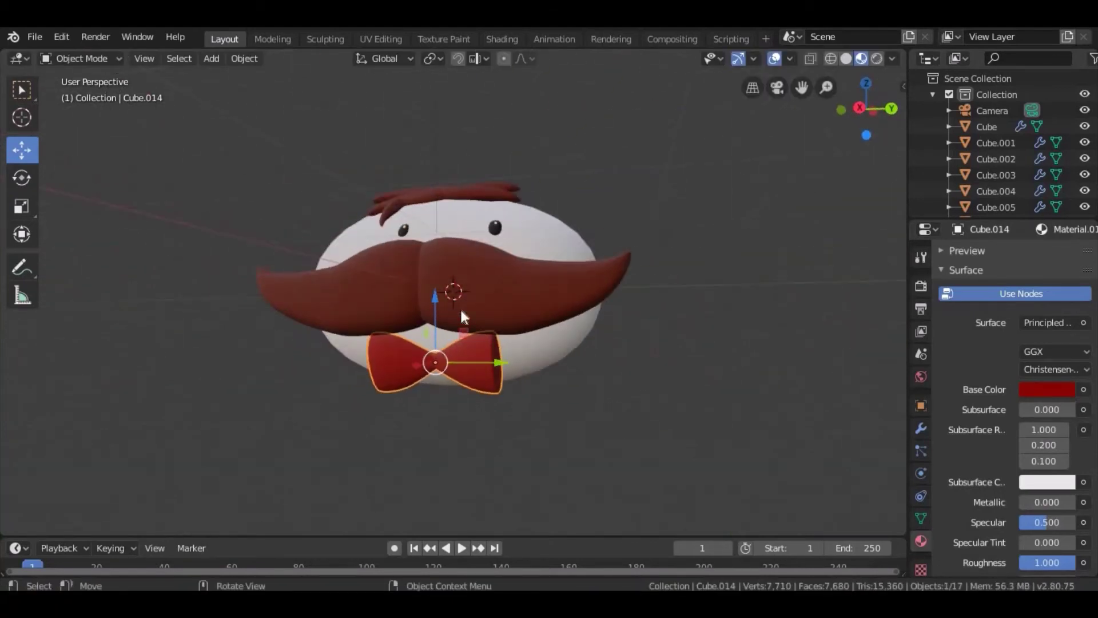
{"action": "left_click_drag", "start_coordinate": [460, 307], "coordinate": [535, 341]}
- Slide the bow tie along X to centre it under the mustache
{"action": "mouse_move", "coordinate": [536, 348]}
{"action": "middle_mouse_down"}
{"action": "mouse_move", "coordinate": [650, 453]}
{"action": "mouse_move", "coordinate": [657, 436]}
{"action": "mouse_move", "coordinate": [520, 395]}
{"action": "mouse_move", "coordinate": [617, 384]}
{"action": "middle_mouse_up"}
{"action": "key", "text": "g"}
{"action": "key", "text": "x"}
{"action": "left_click", "coordinate": [617, 384]}
{"action": "mouse_move", "coordinate": [668, 273]}
{"action": "middle_mouse_down"}
{"action": "mouse_move", "coordinate": [547, 272]}
{"action": "mouse_move", "coordinate": [503, 308]}
{"action": "middle_mouse_up"}
{"action": "scroll", "coordinate": [520, 286], "scroll_direction": "down", "scroll_amount": 3}
{"action": "scroll", "coordinate": [553, 304], "scroll_direction": "up", "scroll_amount": 2}
{"action": "left_click", "coordinate": [504, 353]}
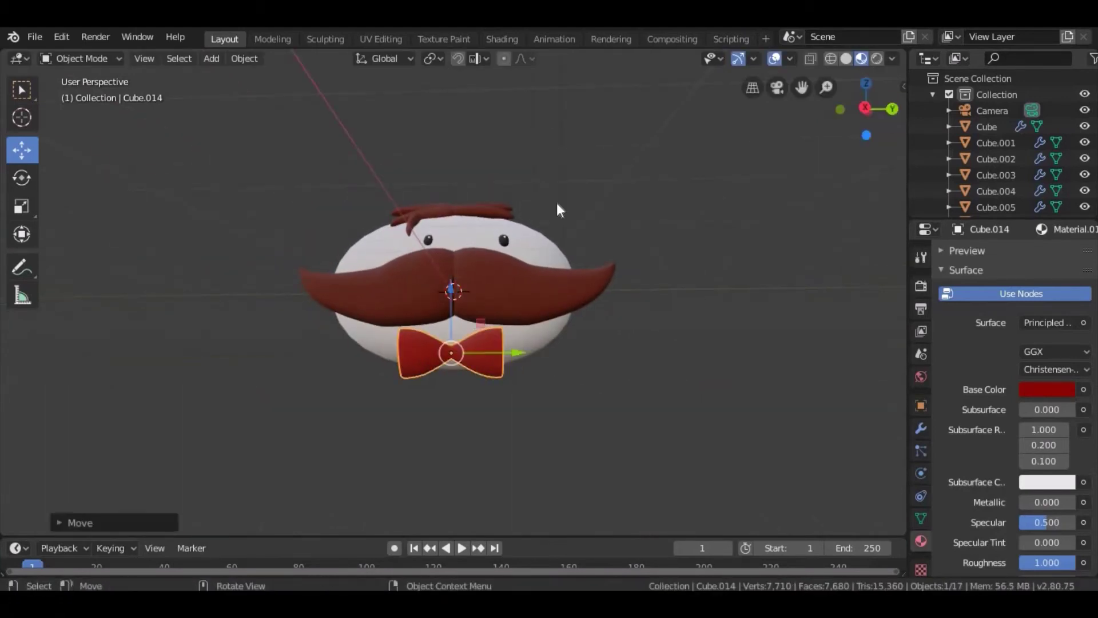
{"action": "left_click", "coordinate": [557, 202]}
{"action": "mouse_move", "coordinate": [557, 202]}
{"action": "middle_mouse_down"}
{"action": "mouse_move", "coordinate": [589, 362]}
{"action": "mouse_move", "coordinate": [548, 410]}
{"action": "mouse_move", "coordinate": [664, 399]}
{"action": "mouse_move", "coordinate": [628, 423]}
{"action": "mouse_move", "coordinate": [672, 451]}
{"action": "mouse_move", "coordinate": [510, 377]}
{"action": "mouse_move", "coordinate": [411, 357]}
{"action": "middle_mouse_up"}
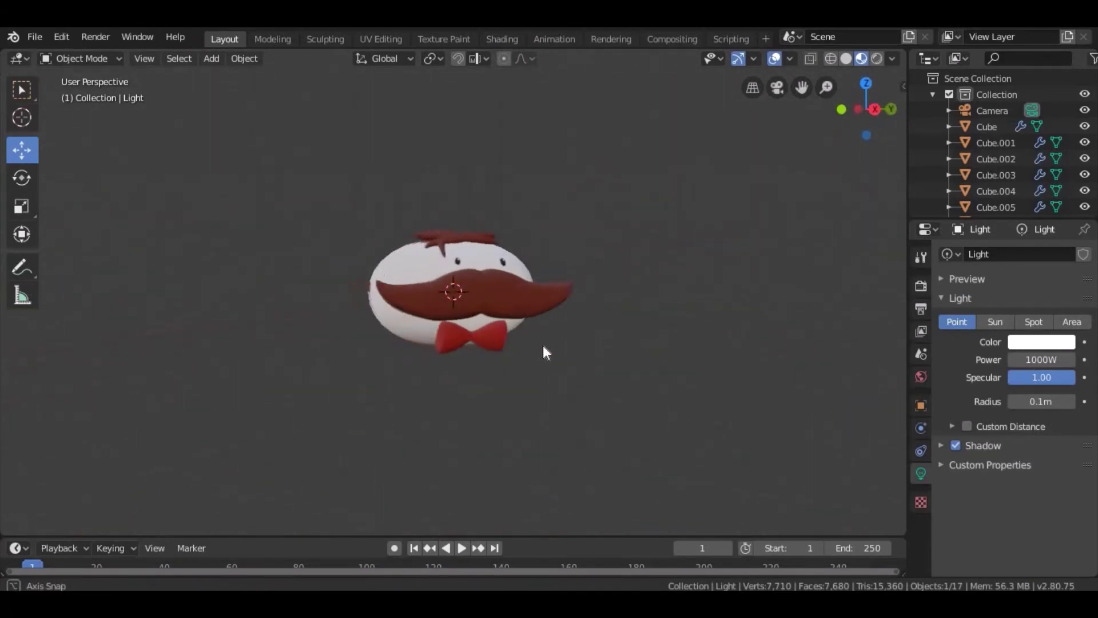
- Add a new cube beneath the character and scale it wider
{"action": "mouse_move", "coordinate": [544, 346]}
{"action": "middle_mouse_down"}
{"action": "mouse_move", "coordinate": [669, 421]}
{"action": "mouse_move", "coordinate": [420, 303]}
{"action": "mouse_move", "coordinate": [468, 324]}
{"action": "mouse_move", "coordinate": [512, 313]}
{"action": "middle_mouse_up"}
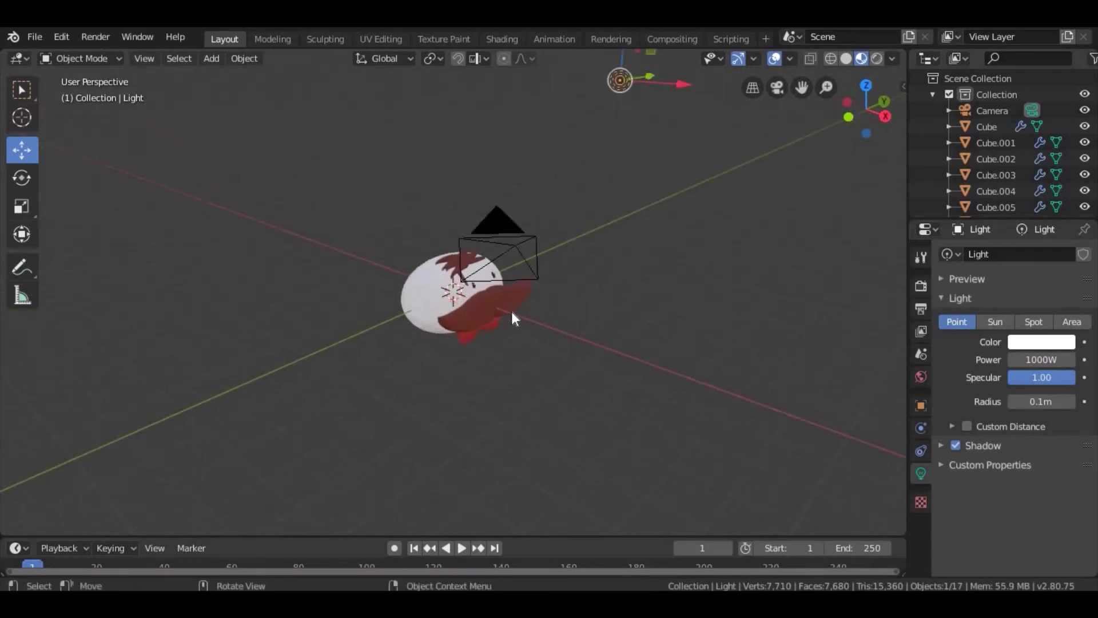
{"action": "left_click", "coordinate": [212, 58]}
{"action": "mouse_move", "coordinate": [231, 78]}
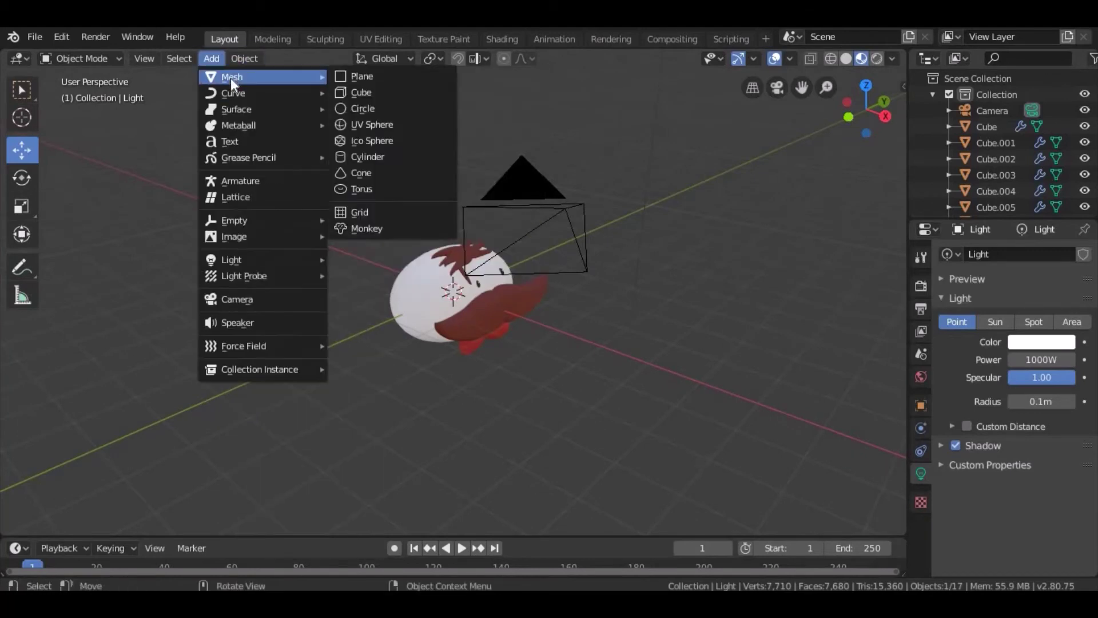
{"action": "left_click", "coordinate": [408, 92]}
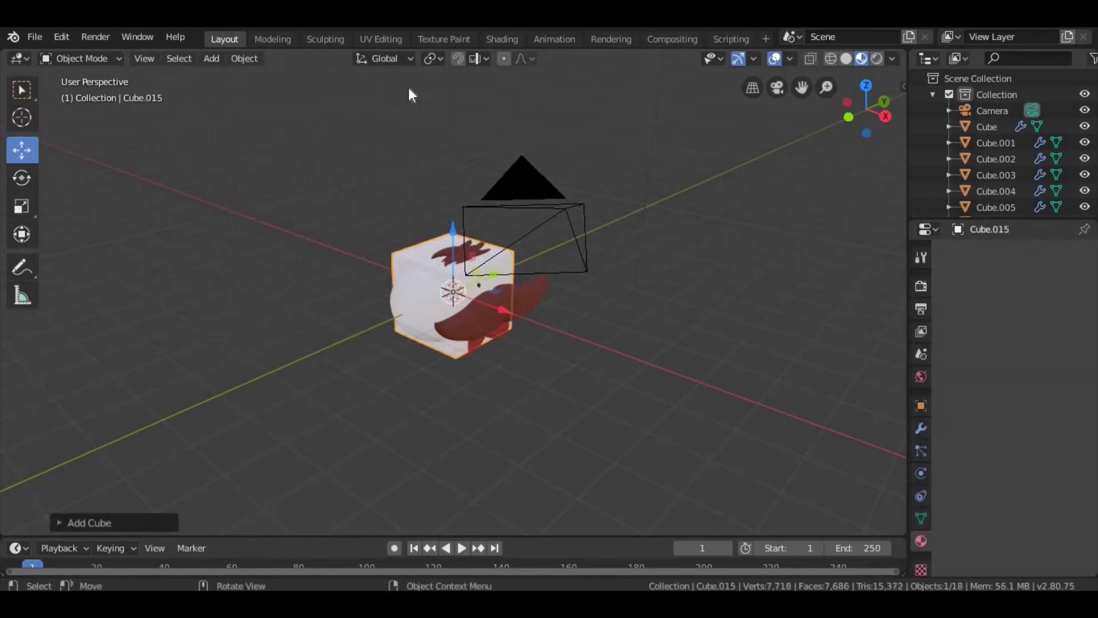
{"action": "left_click", "coordinate": [22, 205]}
{"action": "left_click_drag", "start_coordinate": [349, 228], "coordinate": [320, 206]}
{"action": "left_click_drag", "start_coordinate": [453, 292], "coordinate": [455, 271]}
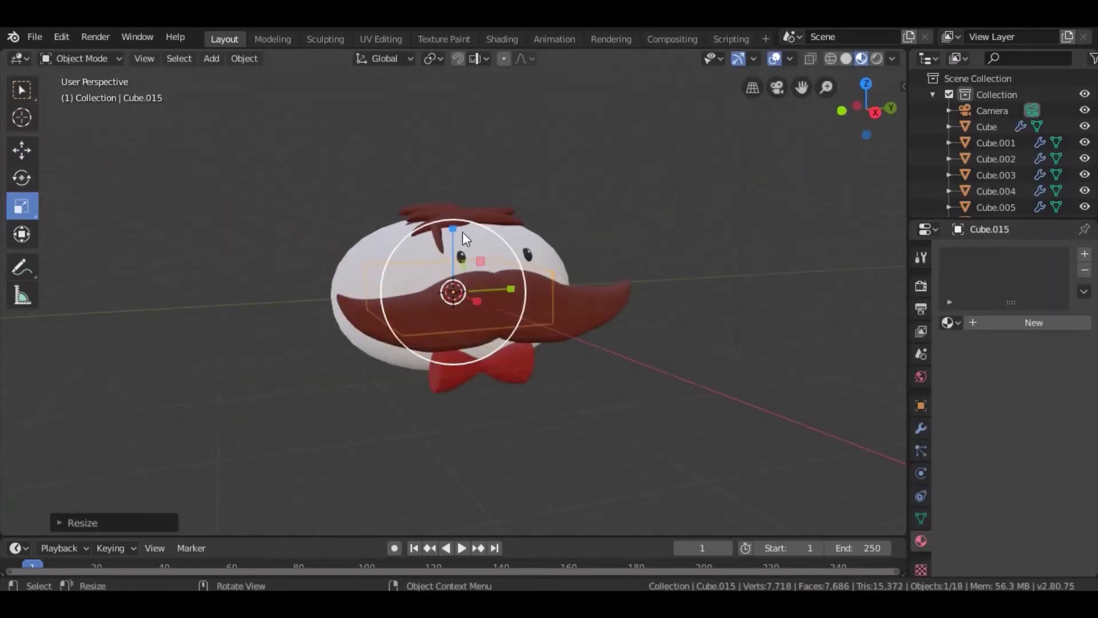
{"action": "key", "text": "s"}
{"action": "left_click", "coordinate": [240, 400]}
- Flatten the cube along Z into a thin floor slab
{"action": "key", "text": "s"}
{"action": "key", "text": "z"}
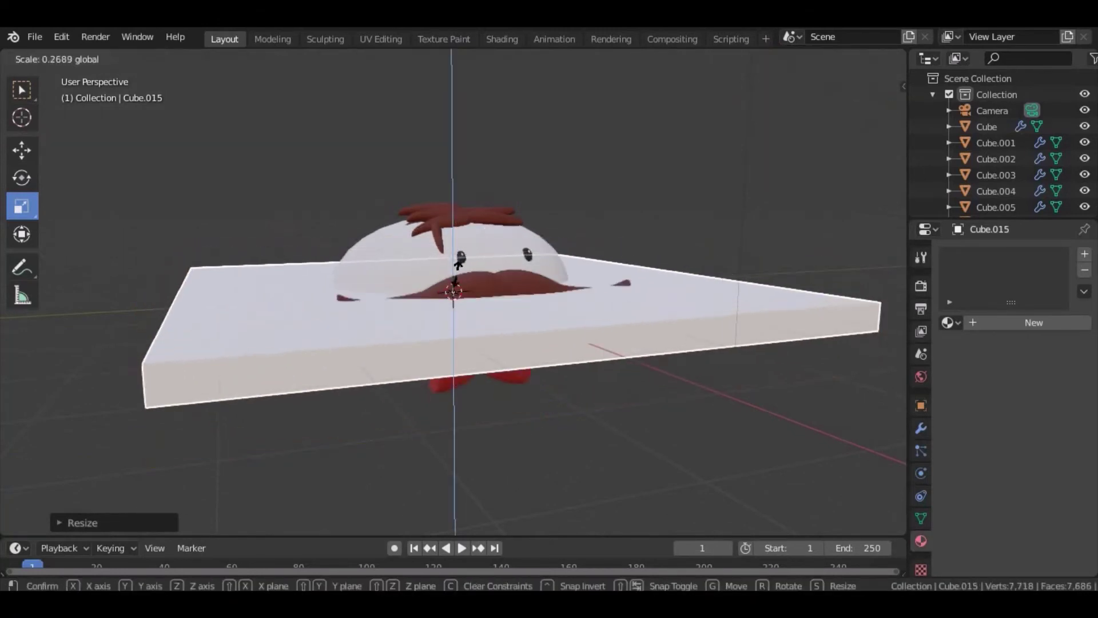
{"action": "left_click", "coordinate": [454, 229]}
{"action": "key", "text": "s"}
{"action": "key", "text": "z"}
{"action": "left_click", "coordinate": [461, 263]}
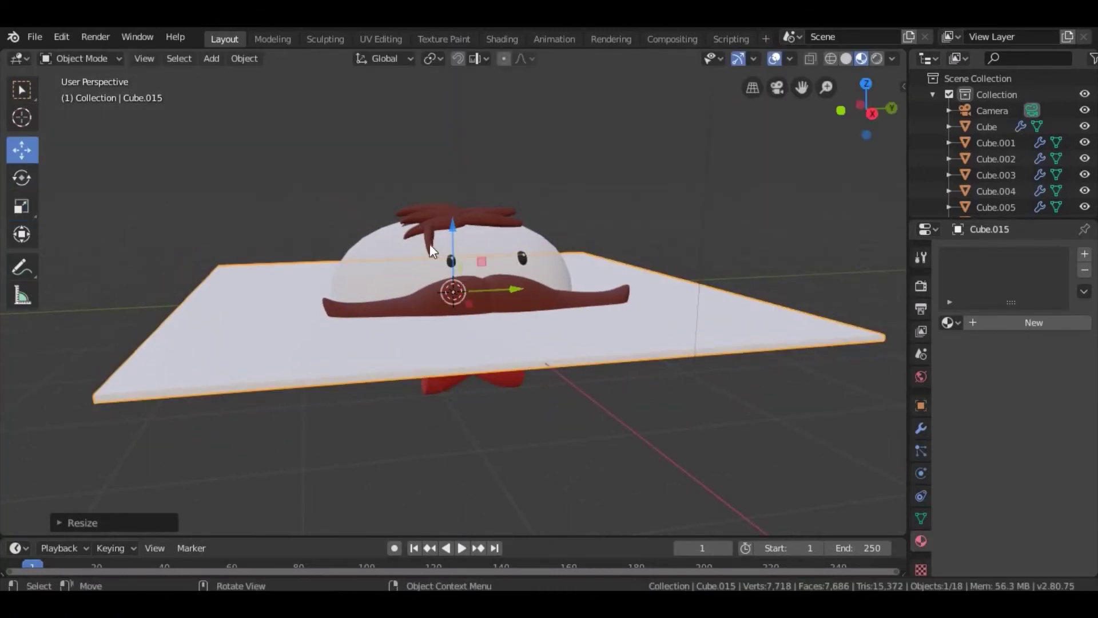
{"action": "key", "text": "g"}
{"action": "key", "text": "z"}
- Enlarge the floor slab so it spreads well beyond the character
{"action": "mouse_move", "coordinate": [421, 283]}
{"action": "middle_mouse_down"}
{"action": "mouse_move", "coordinate": [462, 326]}
{"action": "mouse_move", "coordinate": [441, 346]}
{"action": "mouse_move", "coordinate": [487, 391]}
{"action": "mouse_move", "coordinate": [373, 383]}
{"action": "middle_mouse_up"}
{"action": "scroll", "coordinate": [488, 392], "scroll_direction": "down", "scroll_amount": 5}
{"action": "scroll", "coordinate": [373, 382], "scroll_direction": "up", "scroll_amount": 2}
{"action": "left_click", "coordinate": [21, 206]}
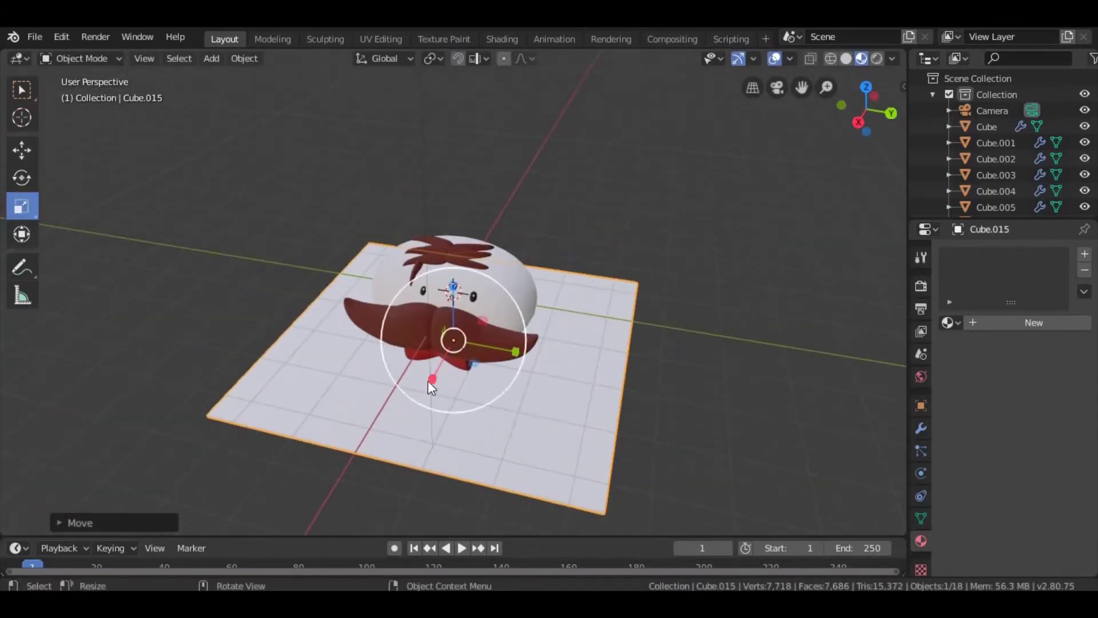
{"action": "left_click_drag", "start_coordinate": [428, 380], "coordinate": [581, 341]}
{"action": "key", "text": "s"}
{"action": "left_click", "coordinate": [593, 380]}
- Give the floor slab a Subdivision Surface modifier
{"action": "scroll", "coordinate": [594, 380], "scroll_direction": "down", "scroll_amount": 3}
{"action": "left_click", "coordinate": [921, 427]}
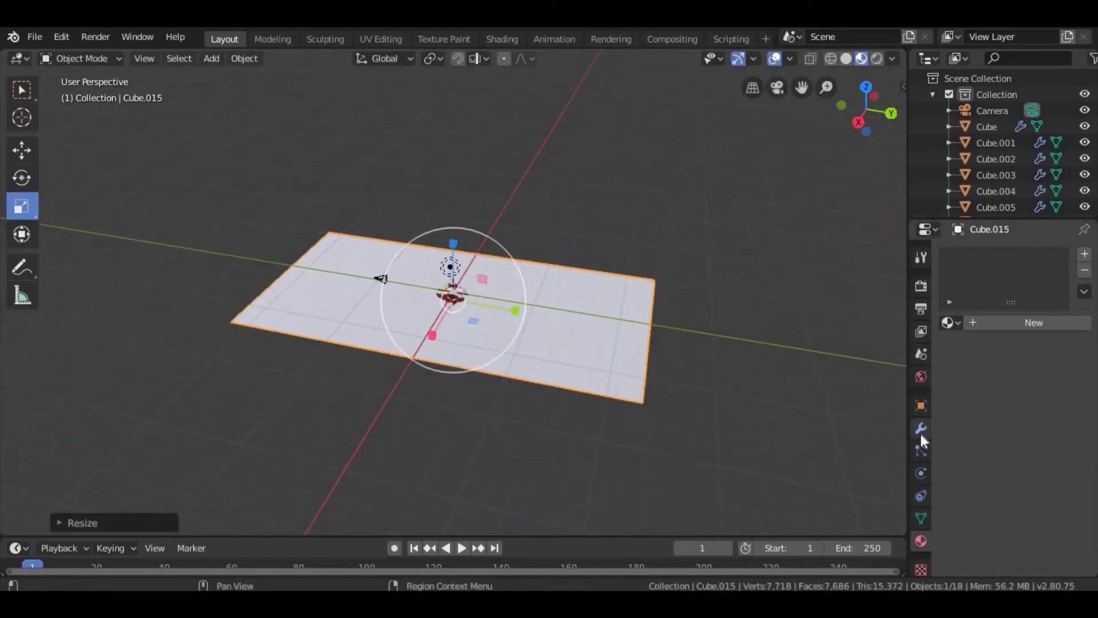
{"action": "left_click", "coordinate": [1015, 254]}
{"action": "left_click", "coordinate": [786, 520]}
{"action": "scroll", "coordinate": [372, 305], "scroll_direction": "up", "scroll_amount": 3}
- Enter Edit Mode on the plane and add a loop cut across it
{"action": "left_click", "coordinate": [94, 63]}
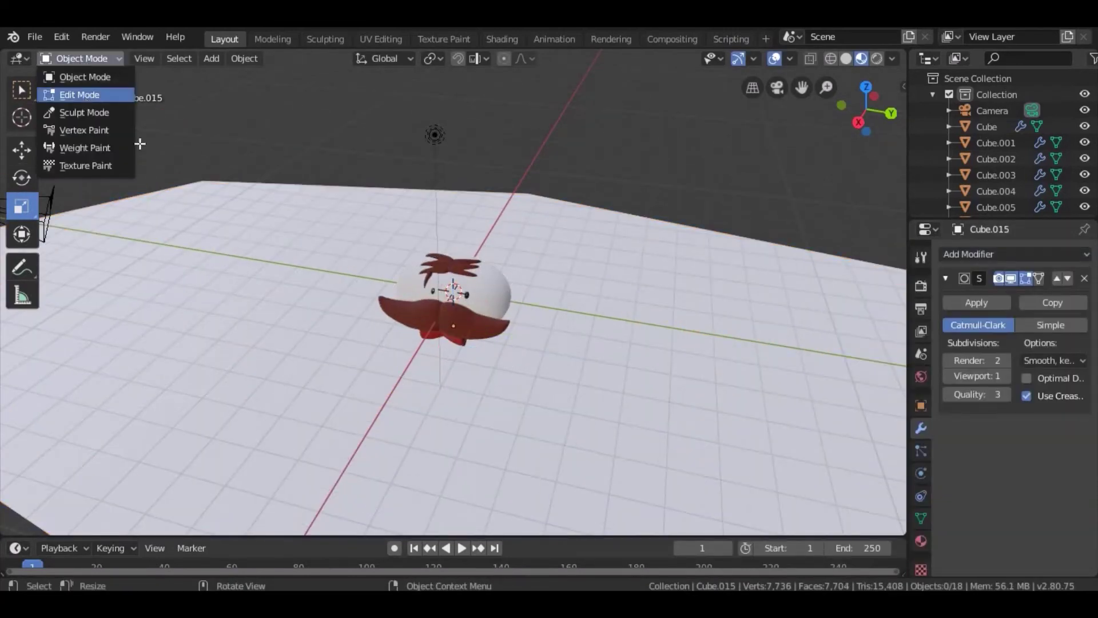
{"action": "left_click", "coordinate": [86, 95]}
{"action": "left_click", "coordinate": [23, 412]}
{"action": "left_click_drag", "start_coordinate": [197, 251], "coordinate": [189, 230]}
{"action": "mouse_move", "coordinate": [189, 229]}
{"action": "middle_mouse_down"}
{"action": "mouse_move", "coordinate": [385, 172]}
{"action": "mouse_move", "coordinate": [490, 357]}
{"action": "mouse_move", "coordinate": [515, 343]}
{"action": "mouse_move", "coordinate": [549, 261]}
{"action": "middle_mouse_up"}
{"action": "key", "text": "w"}
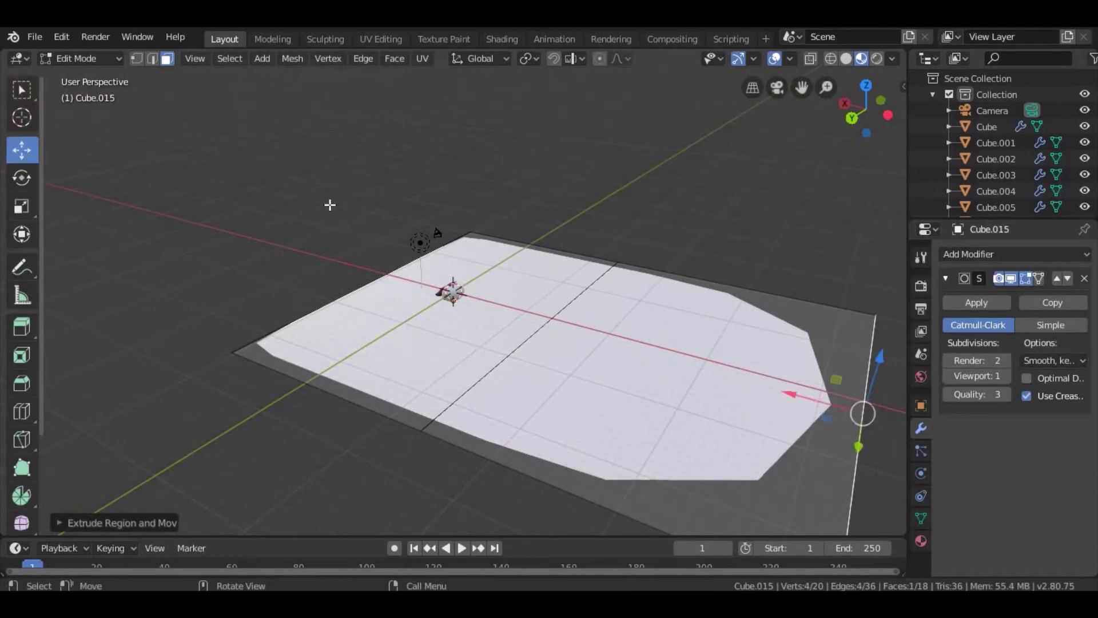
{"action": "scroll", "coordinate": [330, 205], "scroll_direction": "down", "scroll_amount": 3}
- Extrude the plane's back strip upward into a backdrop wall, then return to Object Mode
{"action": "key", "text": "g"}
{"action": "left_click", "coordinate": [456, 284]}
{"action": "key", "text": "e"}
{"action": "left_click", "coordinate": [722, 211]}
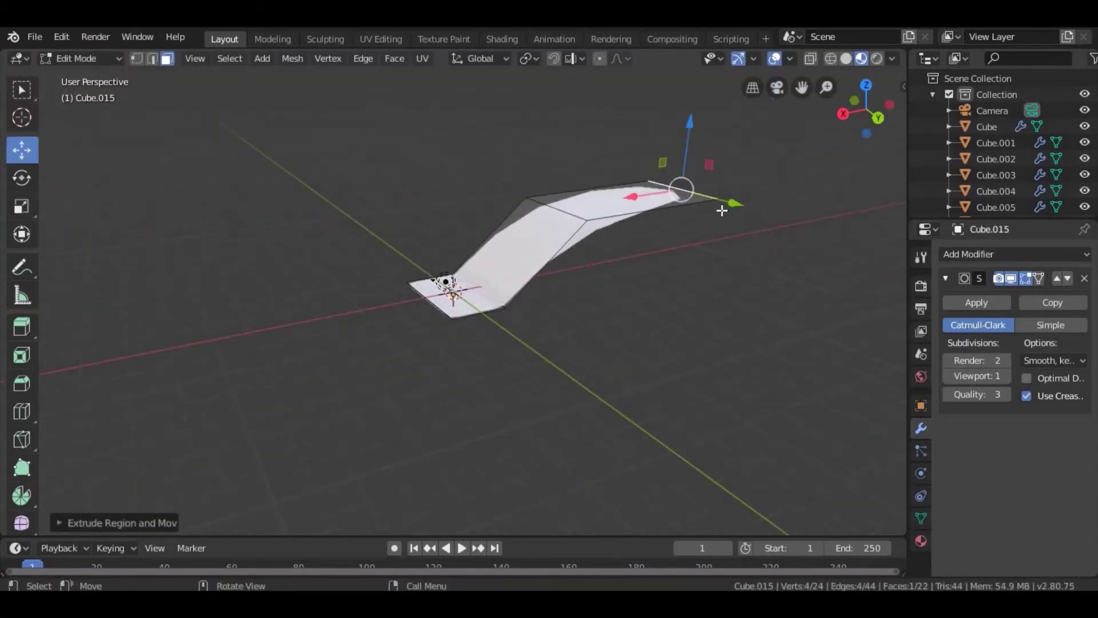
{"action": "key", "text": "e"}
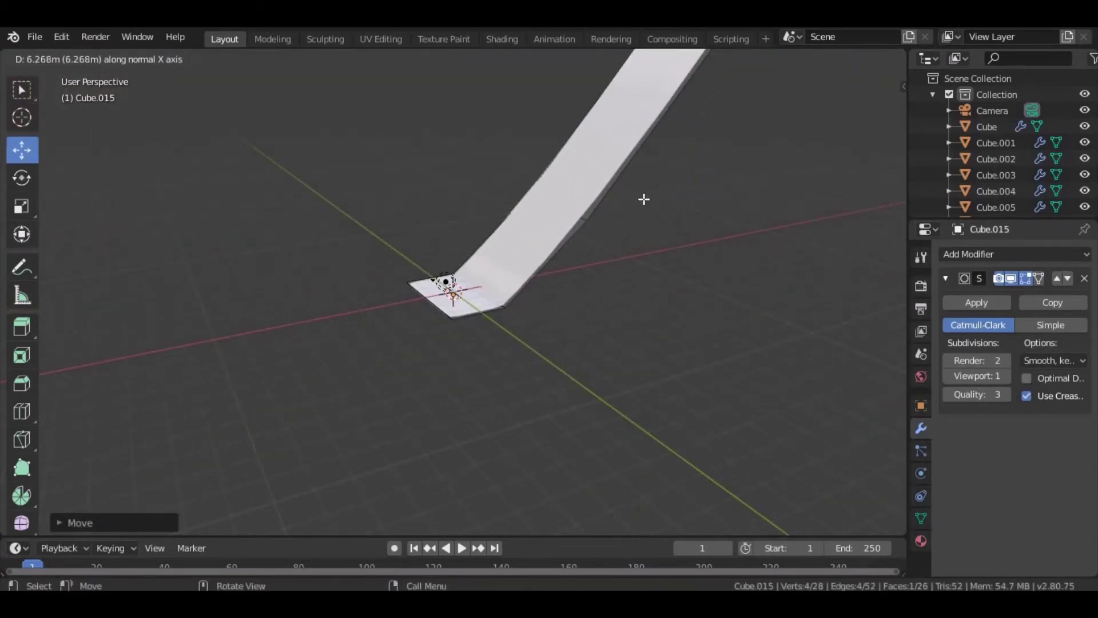
{"action": "left_click", "coordinate": [642, 196]}
{"action": "left_click", "coordinate": [86, 58]}
{"action": "left_click", "coordinate": [98, 81]}
- Enlarge the backdrop and stretch it along Y to fill the view
{"action": "left_click_drag", "start_coordinate": [507, 323], "coordinate": [652, 448]}
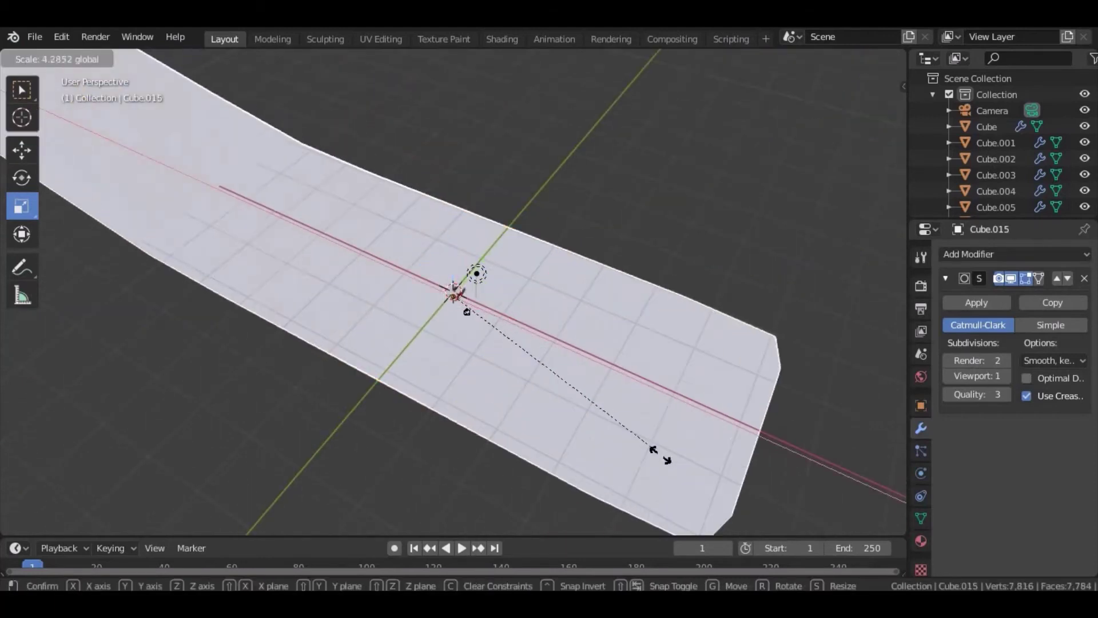
{"action": "left_click_drag", "start_coordinate": [506, 276], "coordinate": [818, 226]}
{"action": "mouse_move", "coordinate": [515, 283]}
{"action": "middle_mouse_down"}
{"action": "mouse_move", "coordinate": [765, 277]}
{"action": "mouse_move", "coordinate": [373, 346]}
{"action": "mouse_move", "coordinate": [527, 260]}
{"action": "middle_mouse_up"}
{"action": "scroll", "coordinate": [527, 259], "scroll_direction": "up", "scroll_amount": 4}
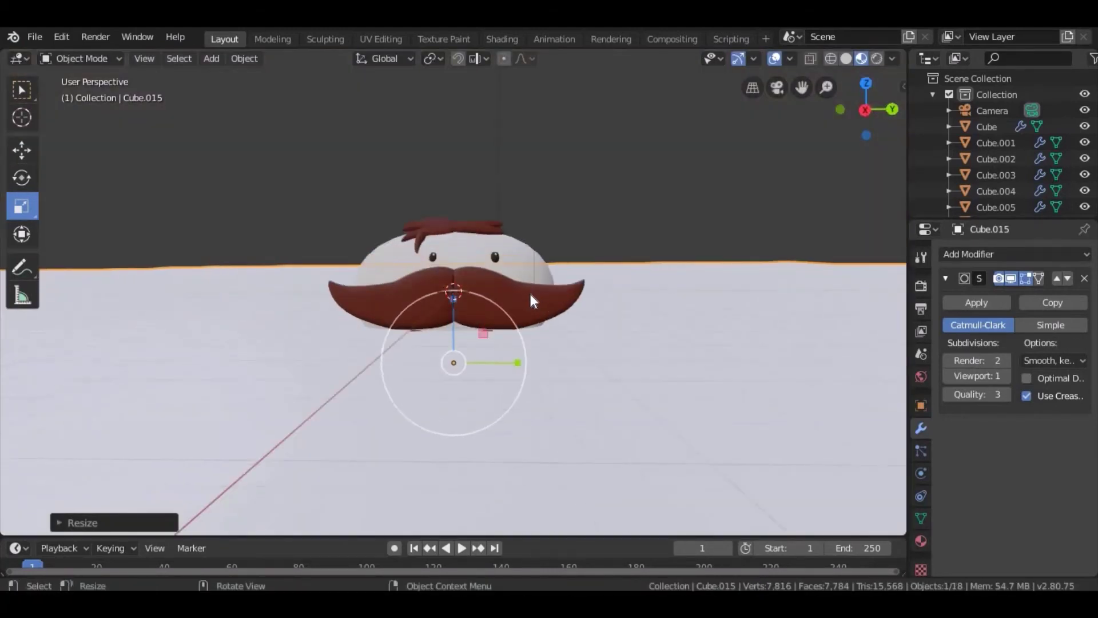
{"action": "scroll", "coordinate": [530, 291], "scroll_direction": "up", "scroll_amount": 3}
- Lower the backdrop so the character's bow tie shows
{"action": "left_click", "coordinate": [38, 156]}
{"action": "left_click_drag", "start_coordinate": [453, 332], "coordinate": [472, 370]}
{"action": "scroll", "coordinate": [472, 369], "scroll_direction": "down", "scroll_amount": 2}
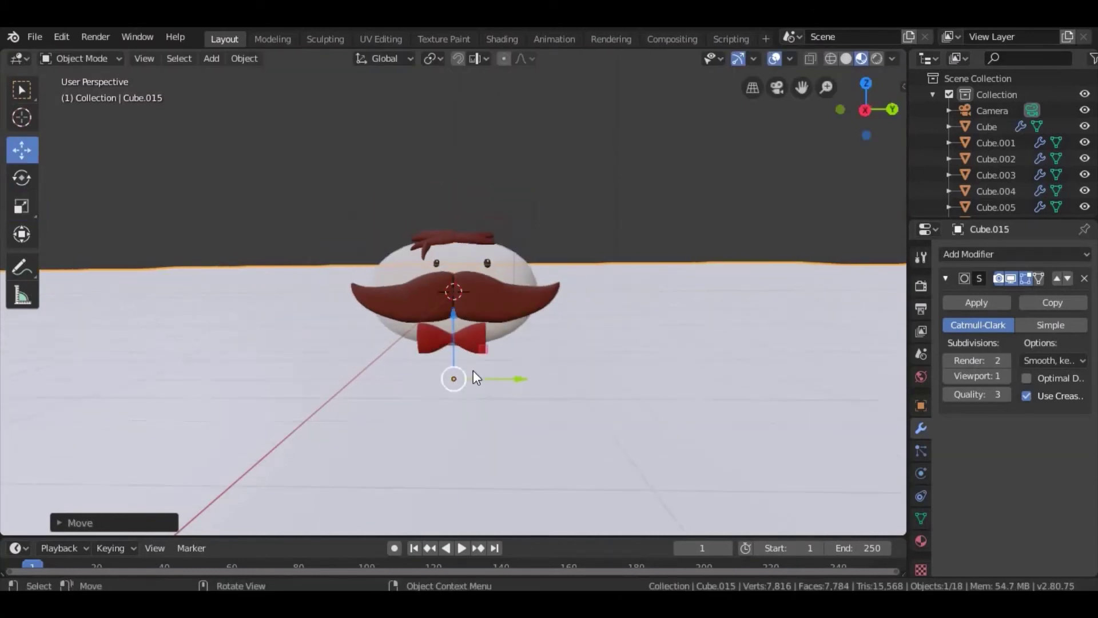
{"action": "scroll", "coordinate": [486, 368], "scroll_direction": "down", "scroll_amount": 3}
{"action": "mouse_move", "coordinate": [472, 370]}
{"action": "middle_mouse_down"}
{"action": "mouse_move", "coordinate": [486, 368]}
{"action": "mouse_move", "coordinate": [373, 383]}
{"action": "middle_mouse_up"}
- Scale the backdrop down to its final size
{"action": "left_click", "coordinate": [31, 206]}
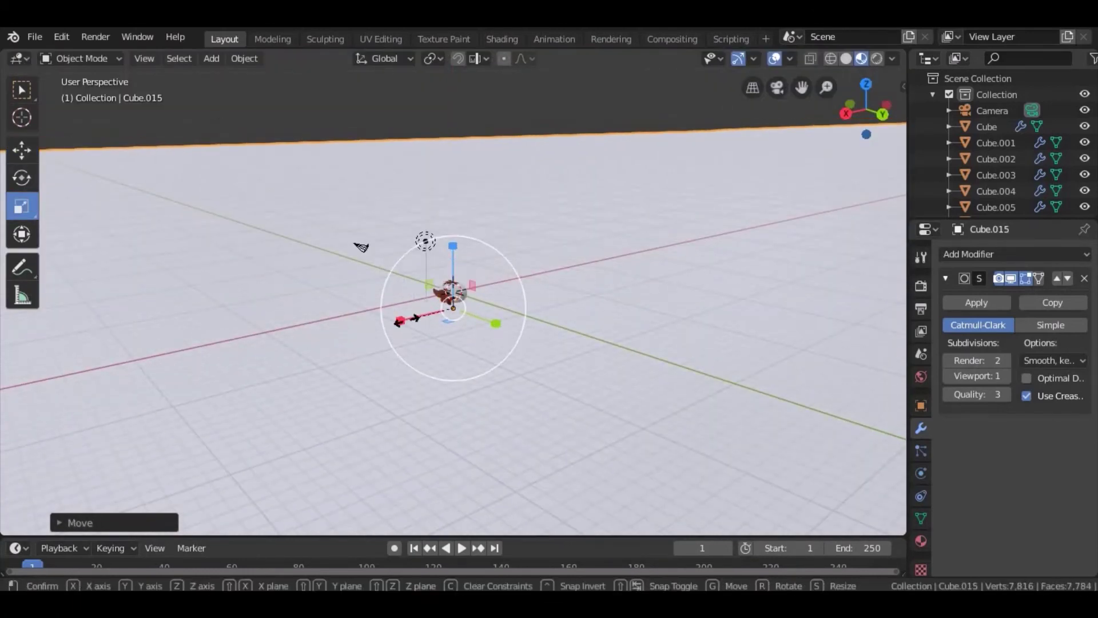
{"action": "left_click_drag", "start_coordinate": [400, 338], "coordinate": [448, 392]}
{"action": "left_click_drag", "start_coordinate": [396, 331], "coordinate": [426, 317]}
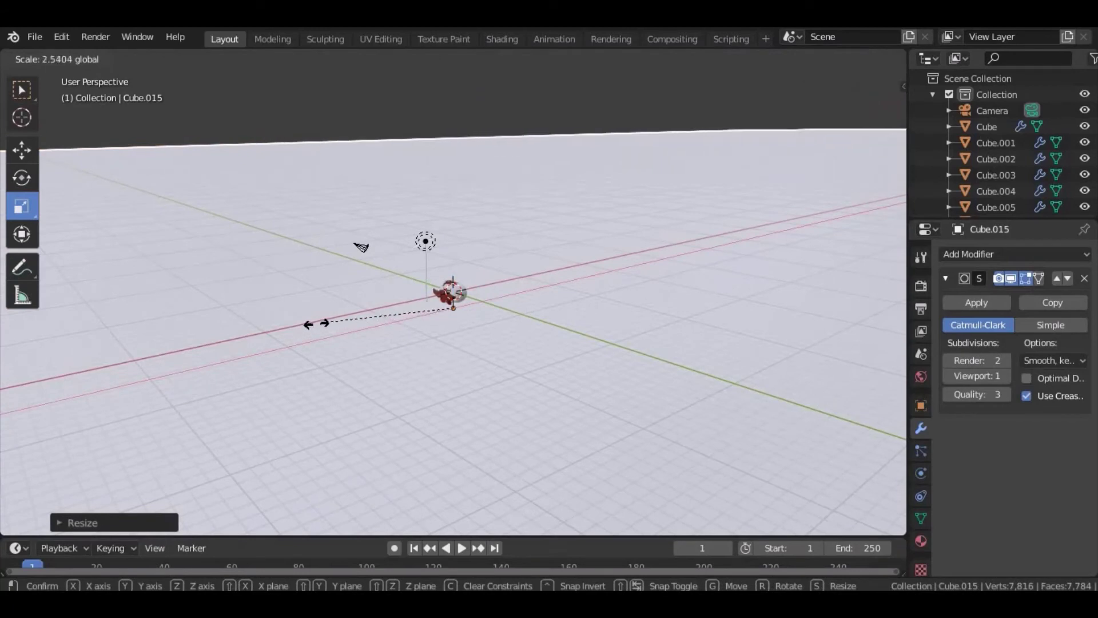
{"action": "left_click", "coordinate": [461, 314]}
{"action": "mouse_move", "coordinate": [461, 314]}
{"action": "middle_mouse_down"}
{"action": "mouse_move", "coordinate": [575, 318]}
{"action": "mouse_move", "coordinate": [620, 351]}
{"action": "middle_mouse_up"}
{"action": "left_click", "coordinate": [921, 541]}
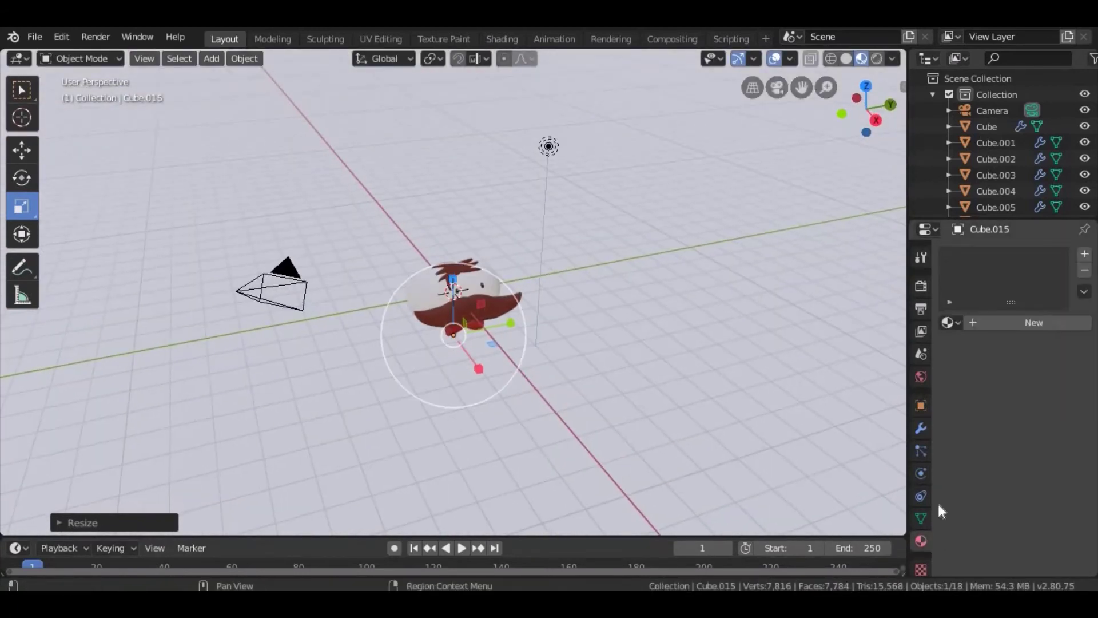
- Give the backdrop a new material with red Base Color and Roughness 1.000
{"action": "left_click", "coordinate": [1046, 321]}
{"action": "left_click", "coordinate": [1029, 487]}
{"action": "left_click_drag", "start_coordinate": [1024, 326], "coordinate": [1073, 329]}
{"action": "scroll", "coordinate": [1001, 561], "scroll_direction": "down", "scroll_amount": 2}
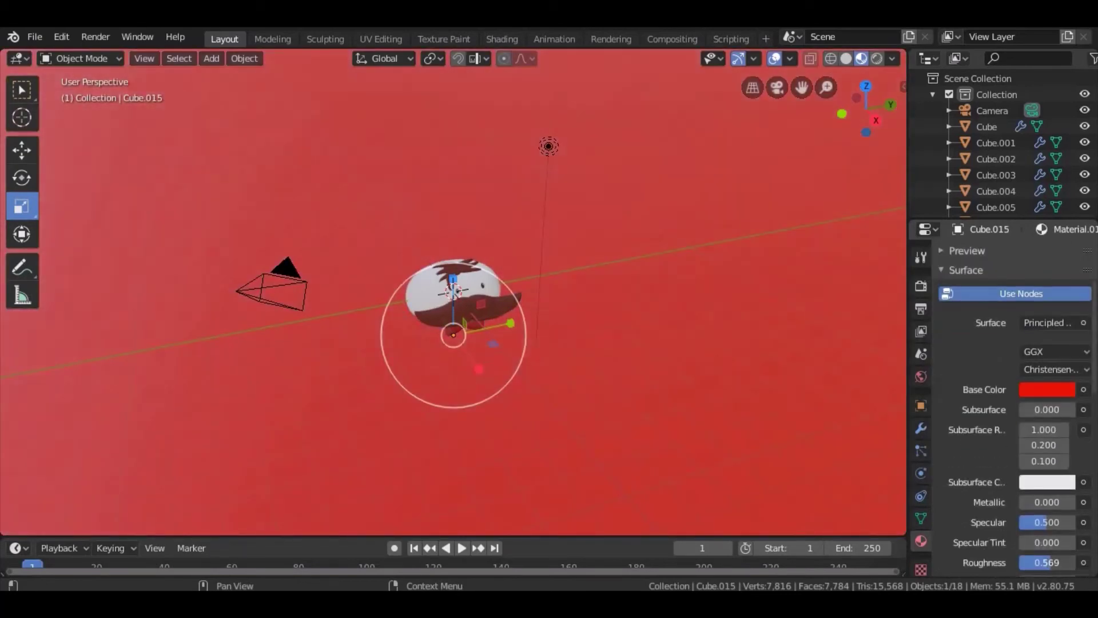
{"action": "left_click_drag", "start_coordinate": [1047, 563], "coordinate": [1072, 562]}
- Preview the red scene in rendered shading and select the point light
{"action": "left_click", "coordinate": [876, 58]}
{"action": "middle_click_drag", "start_coordinate": [585, 273], "coordinate": [570, 154]}
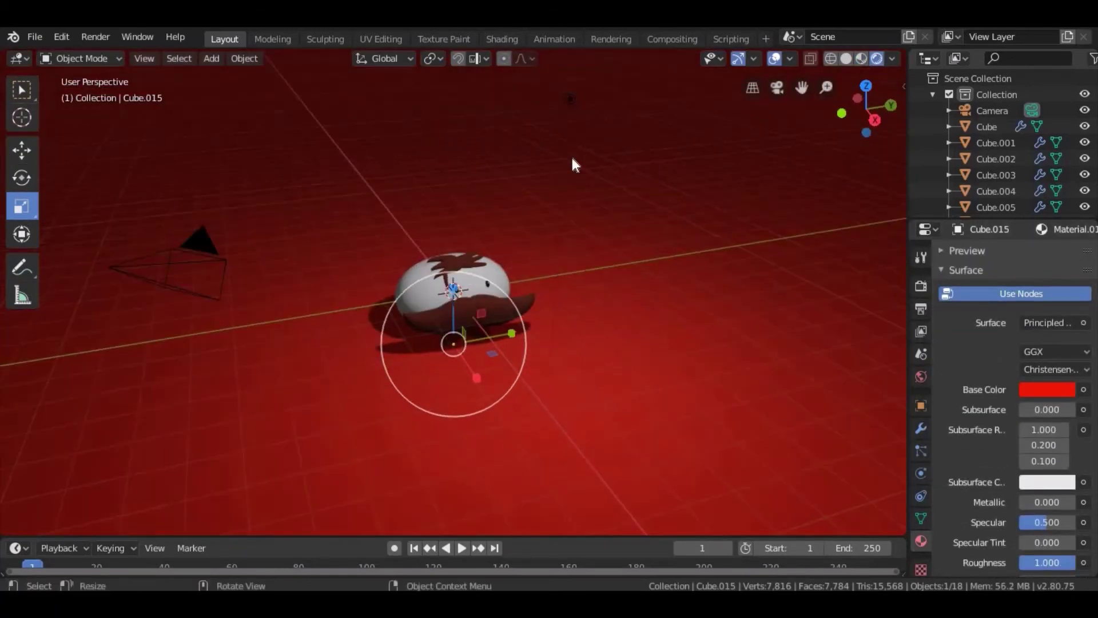
{"action": "left_click", "coordinate": [572, 106]}
{"action": "mouse_move", "coordinate": [572, 105]}
{"action": "middle_mouse_down"}
{"action": "mouse_move", "coordinate": [716, 253]}
{"action": "mouse_move", "coordinate": [708, 238]}
{"action": "mouse_move", "coordinate": [740, 195]}
{"action": "mouse_move", "coordinate": [820, 266]}
{"action": "mouse_move", "coordinate": [831, 73]}
{"action": "middle_mouse_up"}
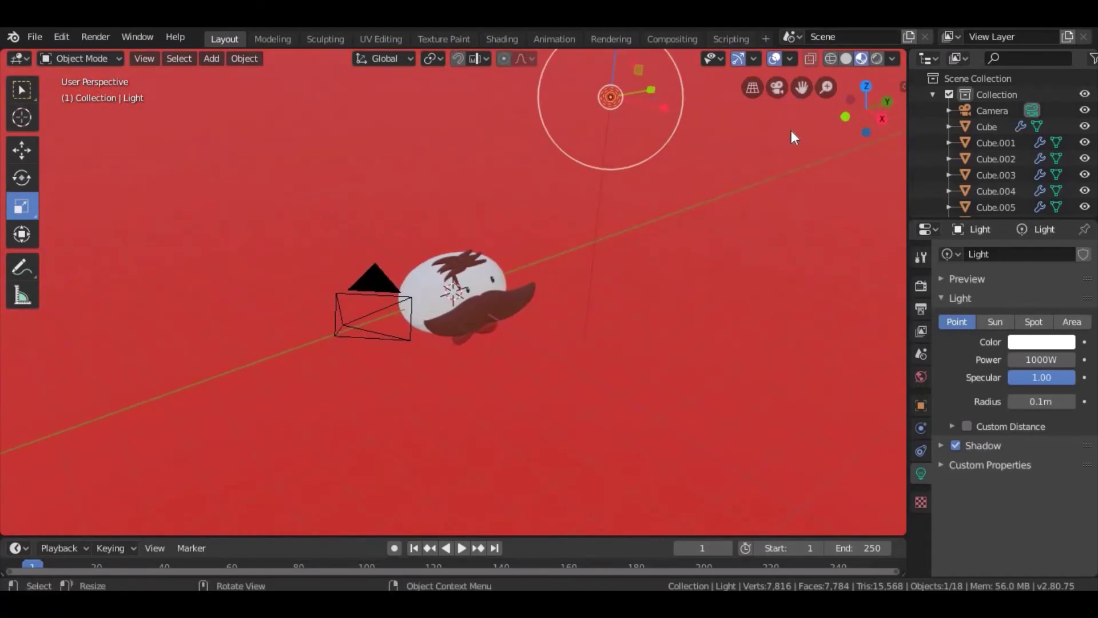
- Move the point light above the character, toggling rendered and material preview shading, then open Add
{"action": "middle_click_drag", "start_coordinate": [791, 130], "coordinate": [799, 253]}
{"action": "left_click", "coordinate": [877, 59]}
{"action": "key", "text": "shift+space"}
{"action": "key", "text": "g"}
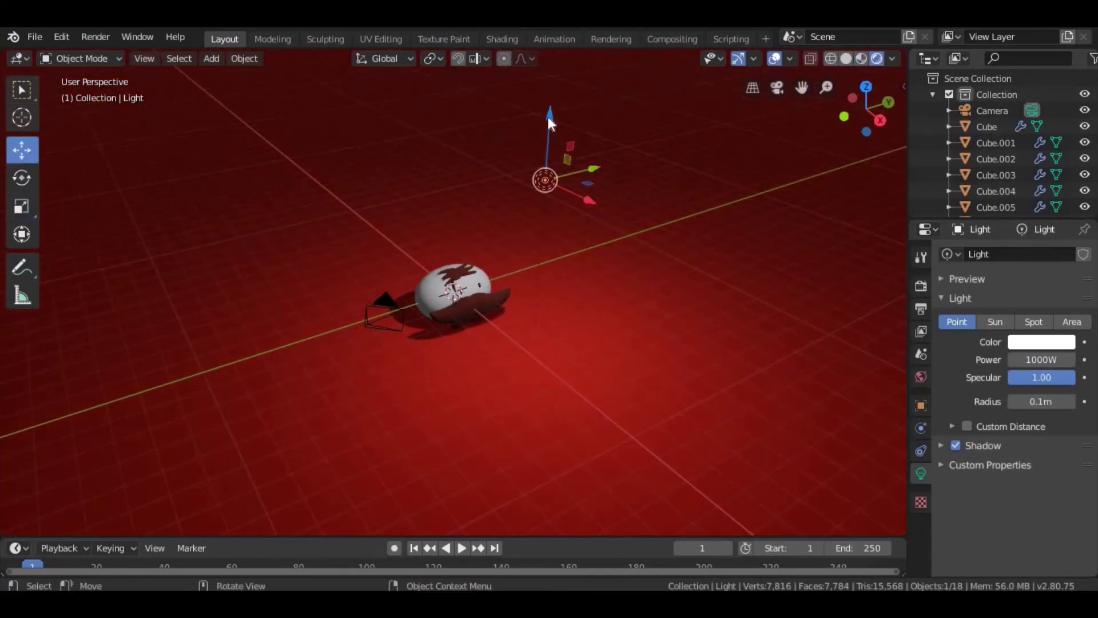
{"action": "key", "text": "z"}
{"action": "middle_click_drag", "start_coordinate": [731, 220], "coordinate": [631, 306], "text": "alt"}
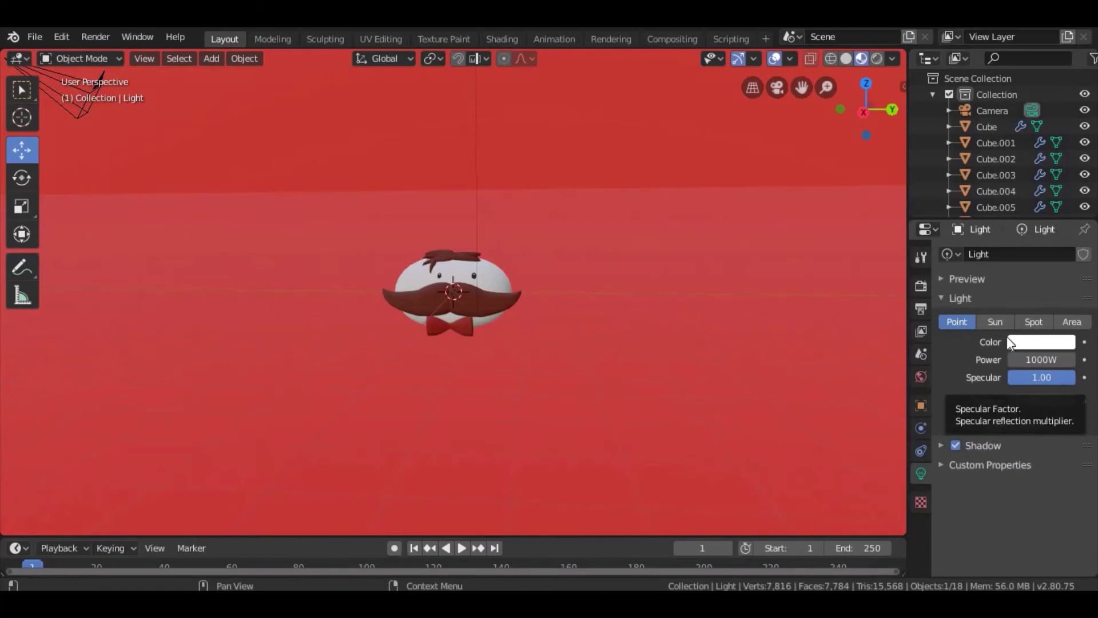
{"action": "mouse_move", "coordinate": [1007, 337]}
{"action": "middle_mouse_down"}
{"action": "mouse_move", "coordinate": [764, 300]}
{"action": "mouse_move", "coordinate": [686, 264]}
{"action": "middle_mouse_up"}
{"action": "left_click", "coordinate": [211, 57]}
{"action": "mouse_move", "coordinate": [232, 77]}
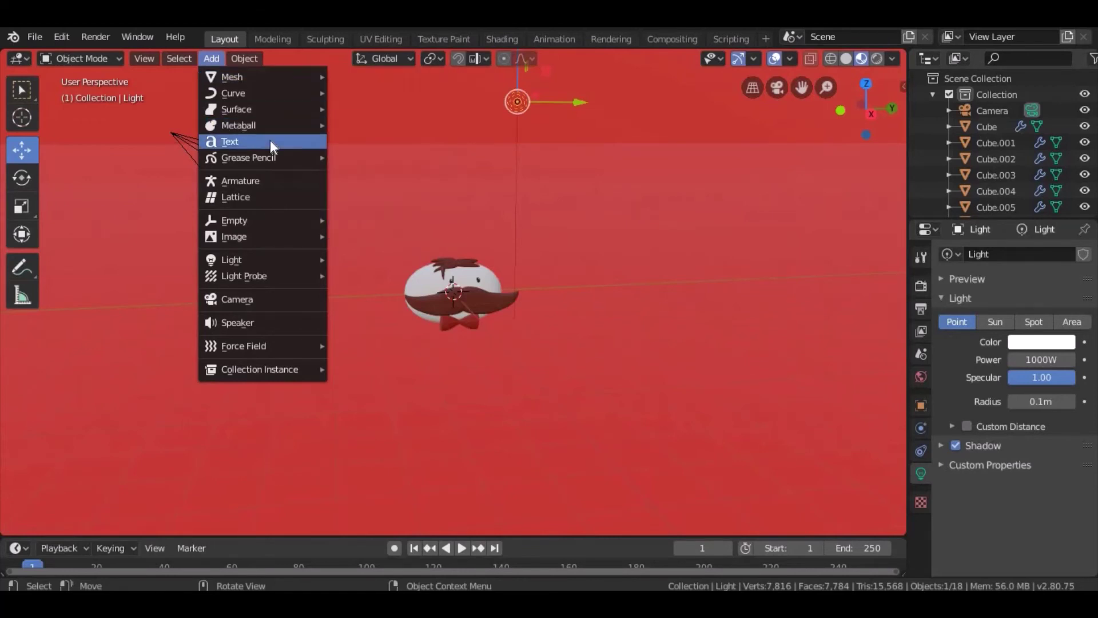
- Add a trial text object, set its font to Pringles, then delete it
{"action": "left_click", "coordinate": [317, 141]}
{"action": "left_click_drag", "start_coordinate": [448, 233], "coordinate": [473, 160]}
{"action": "mouse_move", "coordinate": [472, 161]}
{"action": "middle_mouse_down"}
{"action": "mouse_move", "coordinate": [626, 303]}
{"action": "mouse_move", "coordinate": [822, 85]}
{"action": "mouse_move", "coordinate": [767, 139]}
{"action": "middle_mouse_up"}
{"action": "left_click", "coordinate": [921, 496]}
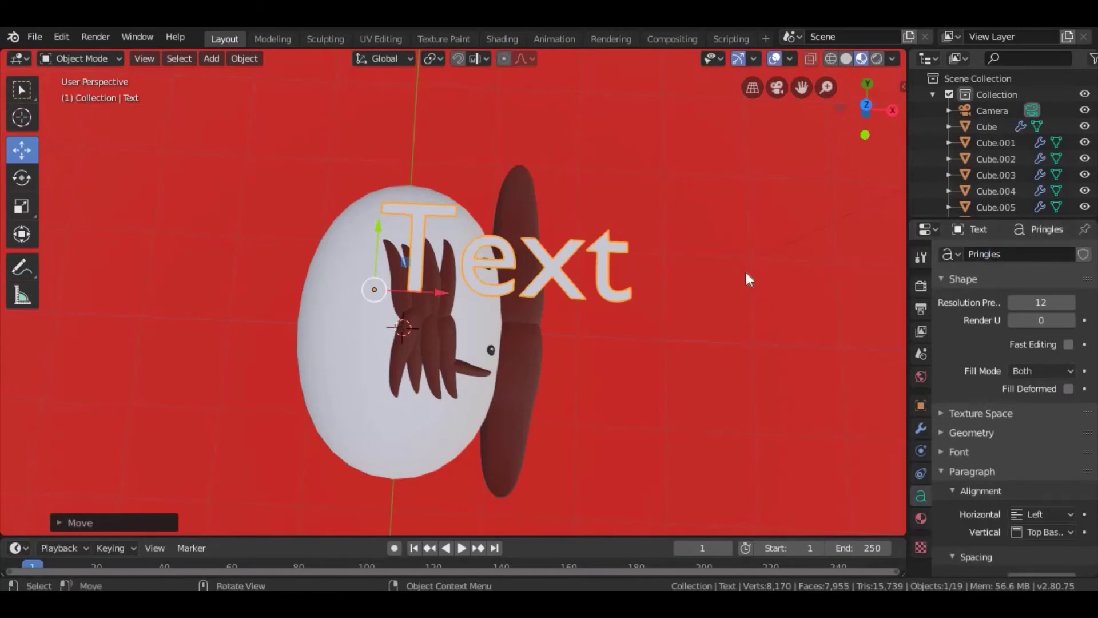
{"action": "middle_click_drag", "start_coordinate": [746, 272], "coordinate": [600, 236]}
{"action": "scroll", "coordinate": [1018, 355], "scroll_direction": "down", "scroll_amount": 3}
{"action": "scroll", "coordinate": [1030, 449], "scroll_direction": "down", "scroll_amount": 2}
{"action": "mouse_move", "coordinate": [858, 355]}
{"action": "middle_mouse_down"}
{"action": "mouse_move", "coordinate": [733, 263]}
{"action": "mouse_move", "coordinate": [400, 172]}
{"action": "middle_mouse_up"}
{"action": "key", "text": "Delete"}
- Add a cube mesh and move it beside the character
{"action": "left_click", "coordinate": [213, 63]}
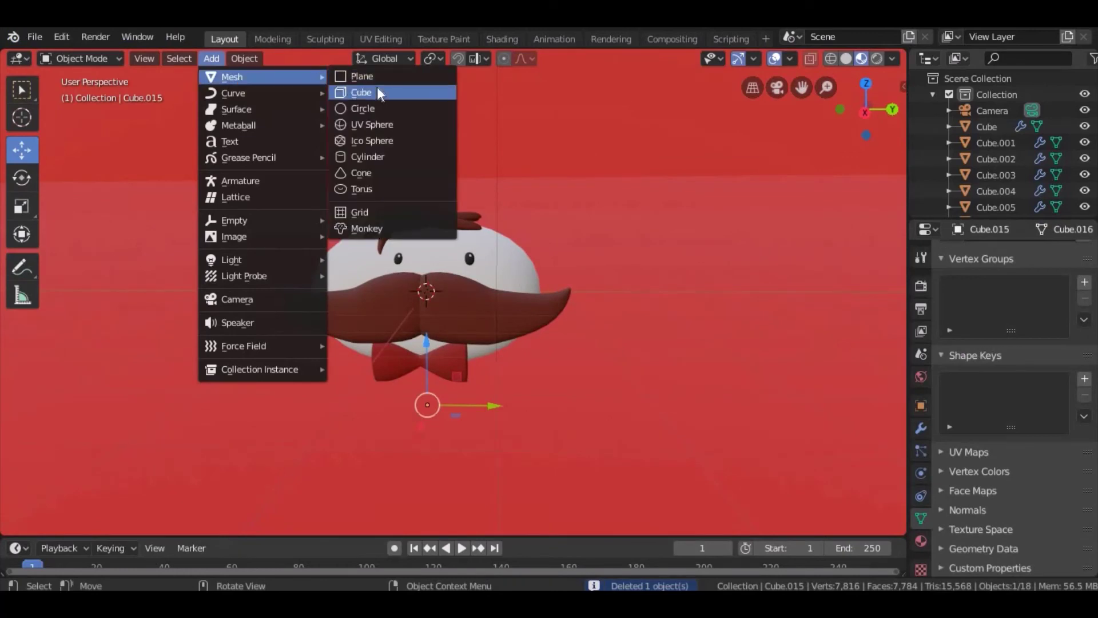
{"action": "left_click", "coordinate": [369, 93]}
{"action": "middle_click_drag", "start_coordinate": [496, 335], "coordinate": [535, 400]}
{"action": "key", "text": "g"}
{"action": "left_click", "coordinate": [135, 208]}
- Stretch the cube along Z into a tall post beside the character
{"action": "key", "text": "ctrl+z"}
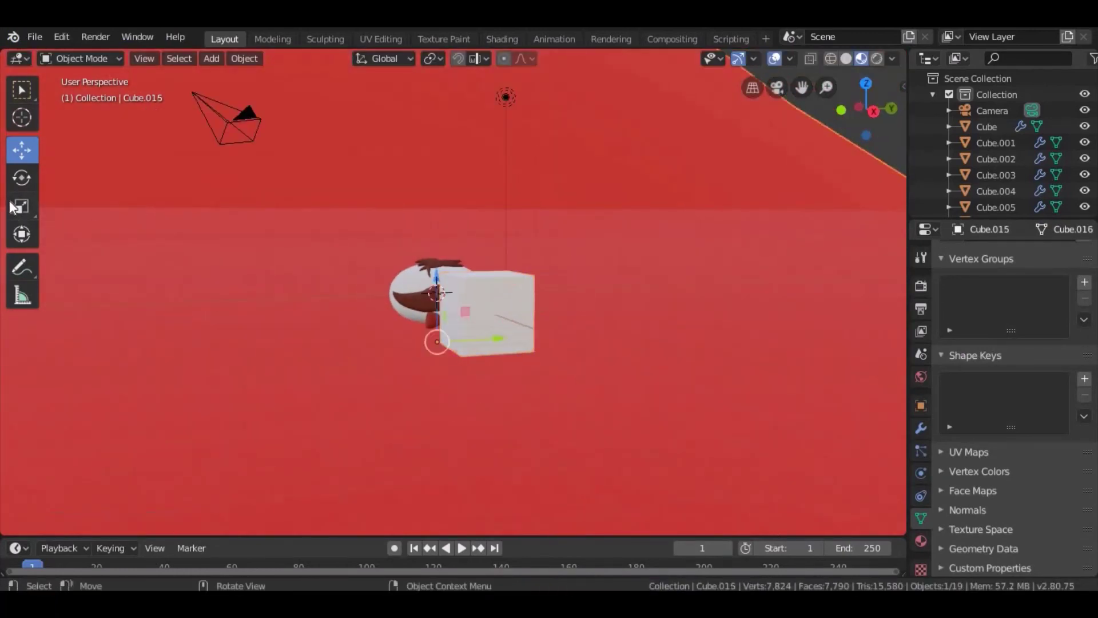
{"action": "left_click", "coordinate": [513, 305]}
{"action": "key", "text": "s"}
{"action": "left_click", "coordinate": [489, 251]}
{"action": "key", "text": "s"}
{"action": "key", "text": "z"}
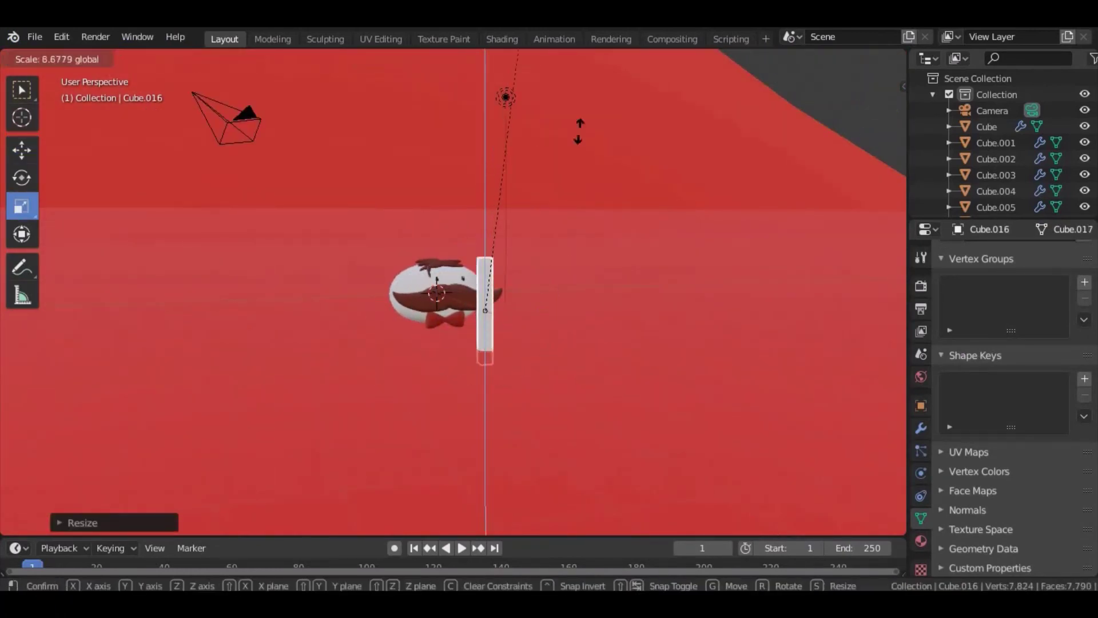
{"action": "left_click", "coordinate": [691, 273]}
{"action": "left_click", "coordinate": [21, 150]}
{"action": "middle_click_drag", "start_coordinate": [304, 369], "coordinate": [433, 245]}
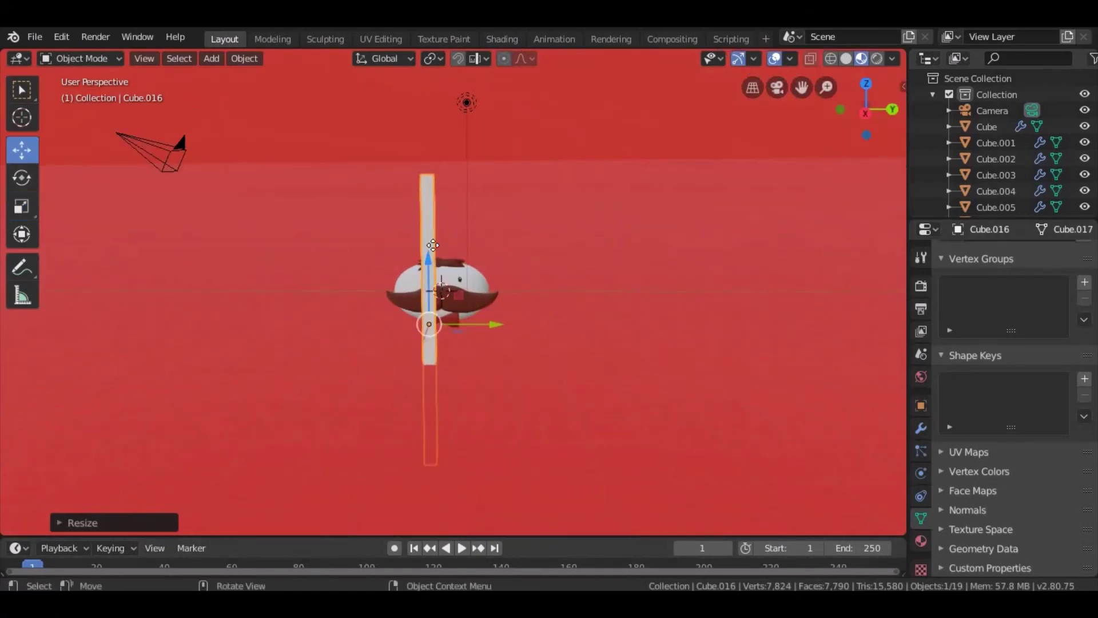
{"action": "left_click", "coordinate": [22, 206]}
{"action": "left_click_drag", "start_coordinate": [428, 197], "coordinate": [416, 222]}
- In Edit Mode on the post, add a loop cut slid near its top
{"action": "scroll", "coordinate": [416, 222], "scroll_direction": "up", "scroll_amount": 2}
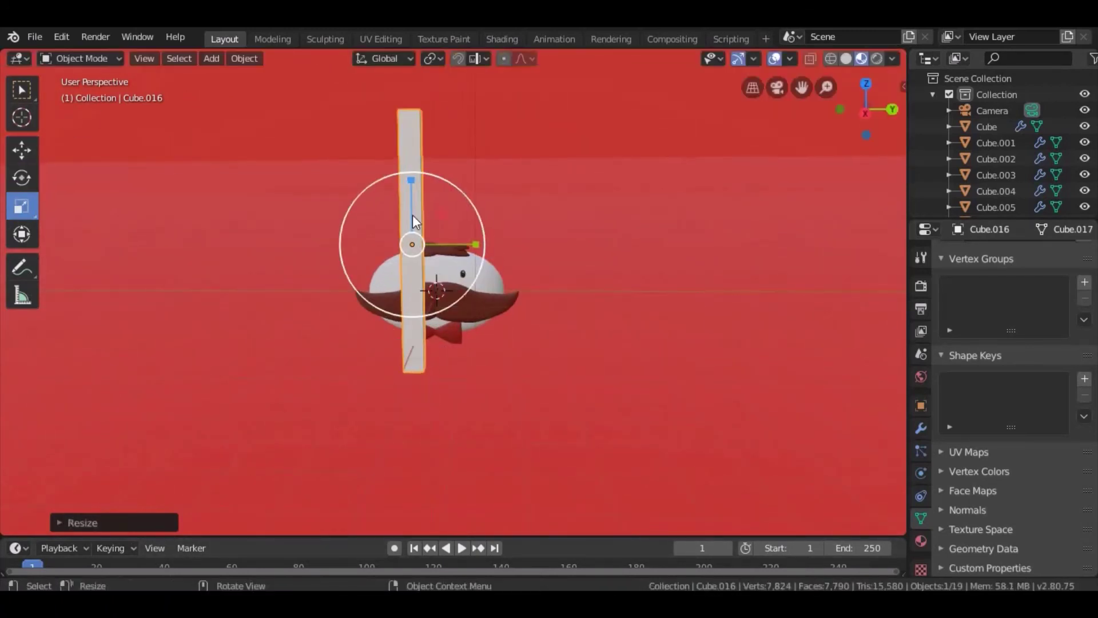
{"action": "left_click", "coordinate": [73, 77]}
{"action": "left_click", "coordinate": [74, 86]}
{"action": "middle_click_drag", "start_coordinate": [229, 286], "coordinate": [343, 241]}
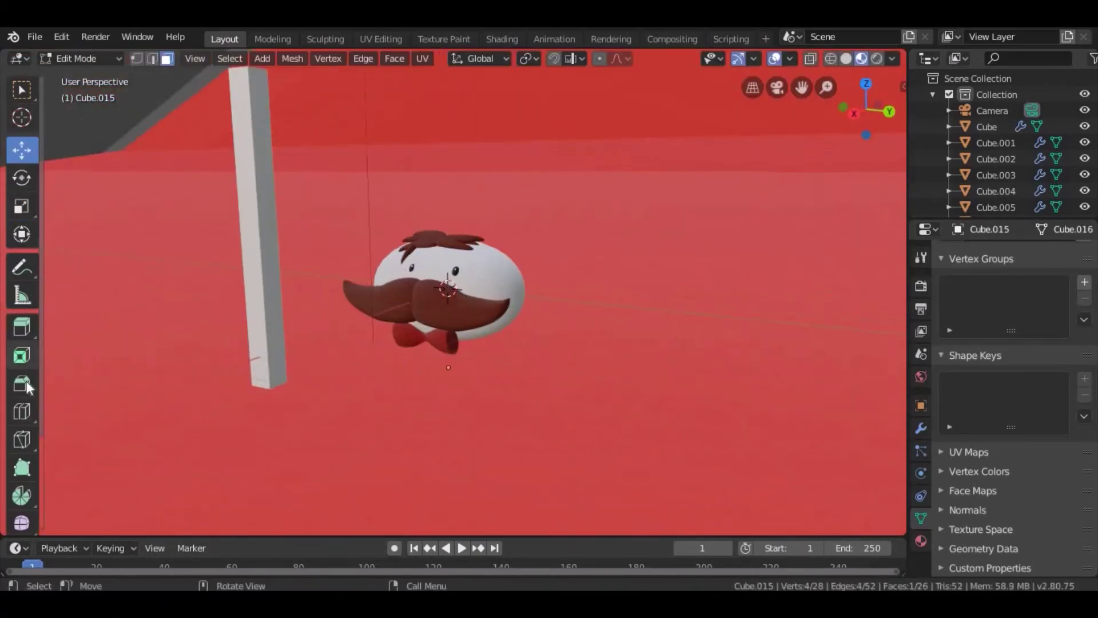
{"action": "left_click", "coordinate": [22, 411]}
{"action": "left_click", "coordinate": [92, 58]}
{"action": "left_click", "coordinate": [109, 76]}
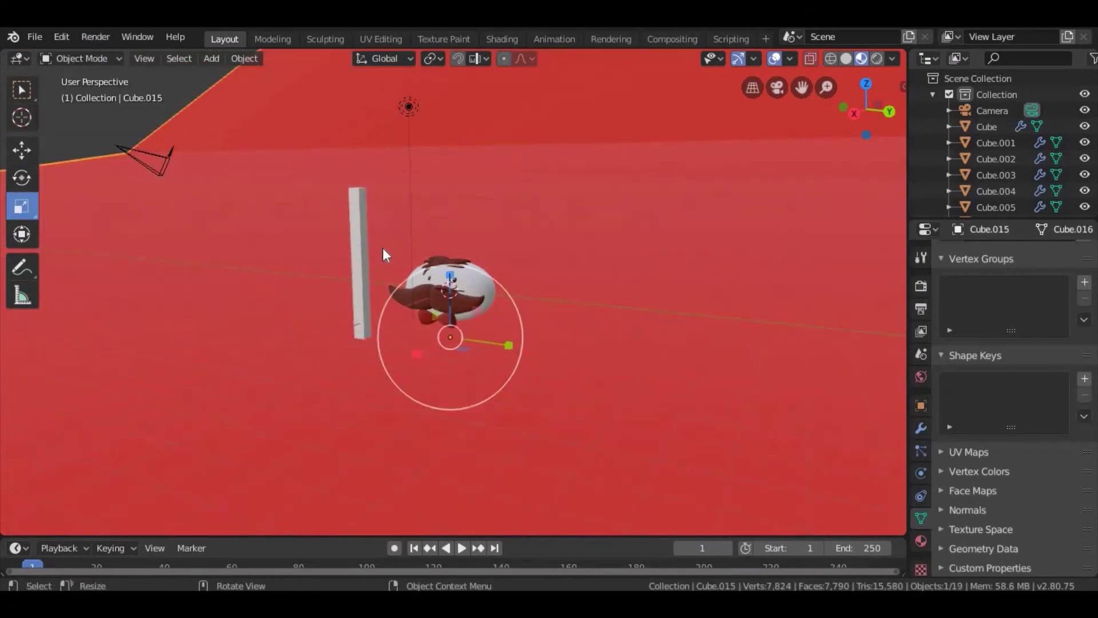
{"action": "left_click", "coordinate": [359, 258]}
{"action": "middle_click_drag", "start_coordinate": [394, 288], "coordinate": [412, 269]}
{"action": "left_click", "coordinate": [80, 59]}
{"action": "left_click", "coordinate": [80, 90]}
{"action": "middle_click_drag", "start_coordinate": [319, 189], "coordinate": [343, 277]}
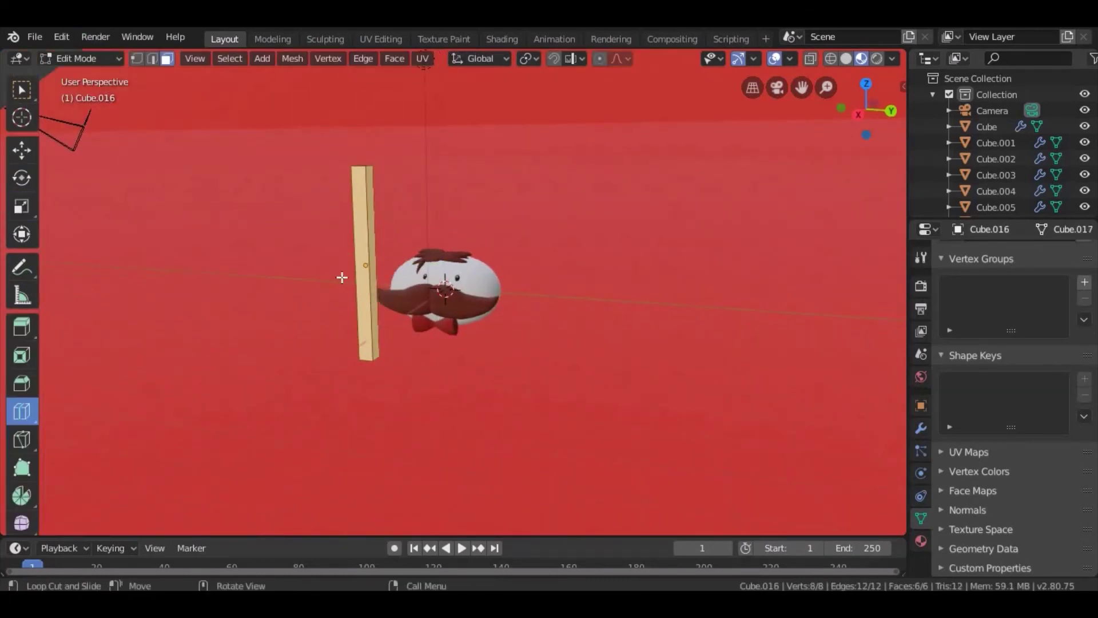
{"action": "left_click_drag", "start_coordinate": [361, 269], "coordinate": [330, 199]}
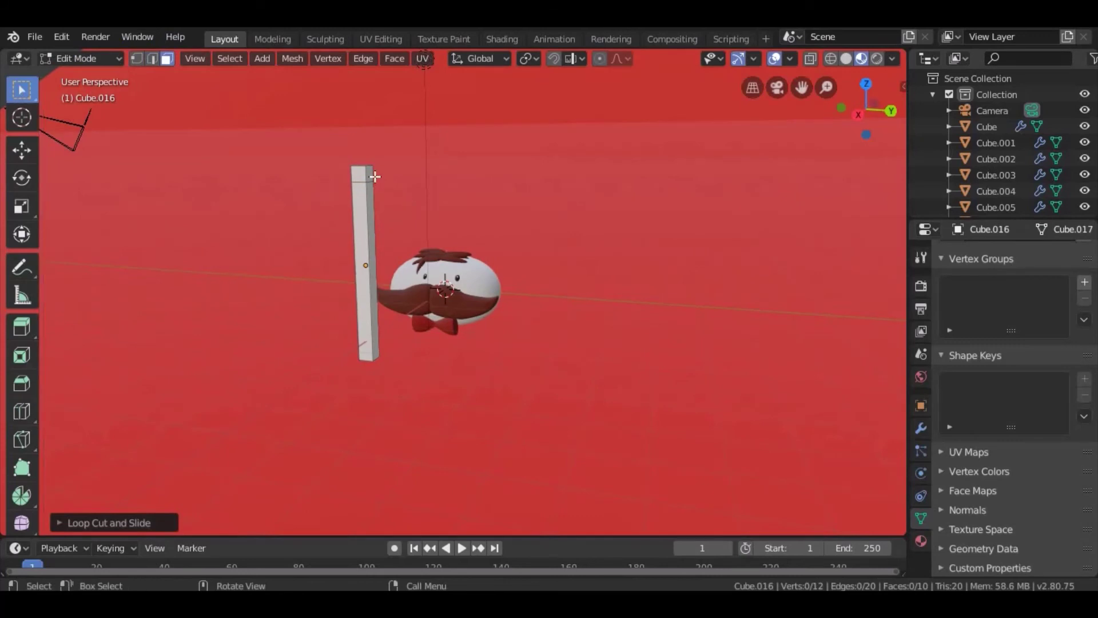
- Extrude the post's top face into a horizontal arm over the head, then a segment downward
{"action": "left_click", "coordinate": [372, 175]}
{"action": "key", "text": "e"}
{"action": "left_click", "coordinate": [492, 172]}
{"action": "left_click", "coordinate": [22, 149]}
{"action": "middle_click_drag", "start_coordinate": [434, 229], "coordinate": [458, 217]}
{"action": "left_click_drag", "start_coordinate": [498, 137], "coordinate": [483, 137]}
{"action": "middle_click_drag", "start_coordinate": [483, 137], "coordinate": [553, 162]}
{"action": "key", "text": "e"}
{"action": "left_click", "coordinate": [530, 157]}
{"action": "mouse_move", "coordinate": [530, 157]}
{"action": "left_mouse_down"}
{"action": "mouse_move", "coordinate": [524, 222]}
{"action": "mouse_move", "coordinate": [539, 233]}
{"action": "left_mouse_up"}
{"action": "left_click", "coordinate": [534, 222]}
- Rotate the arm's end face and extrude another downward-bending segment
{"action": "key", "text": "shift+space"}
{"action": "key", "text": "r"}
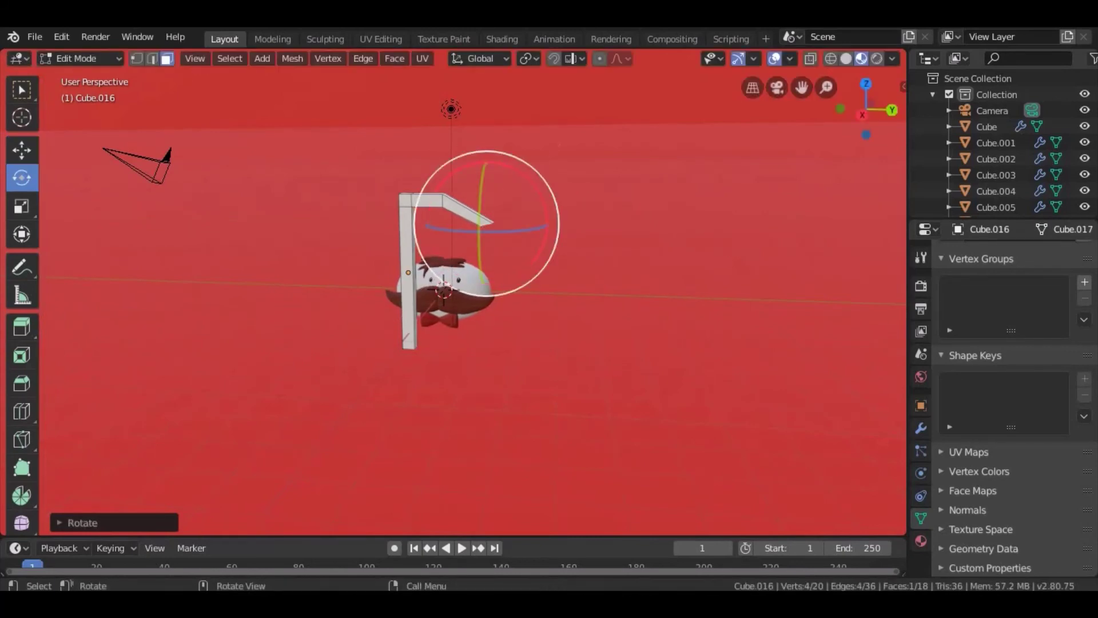
{"action": "key", "text": "shift+space"}
{"action": "key", "text": "g"}
{"action": "key", "text": "e"}
{"action": "left_click", "coordinate": [540, 274]}
{"action": "left_click_drag", "start_coordinate": [539, 274], "coordinate": [529, 275]}
{"action": "key", "text": "shift+space"}
{"action": "key", "text": "r"}
- Return to Object Mode and delete the P-shaped post object
{"action": "left_click", "coordinate": [80, 58]}
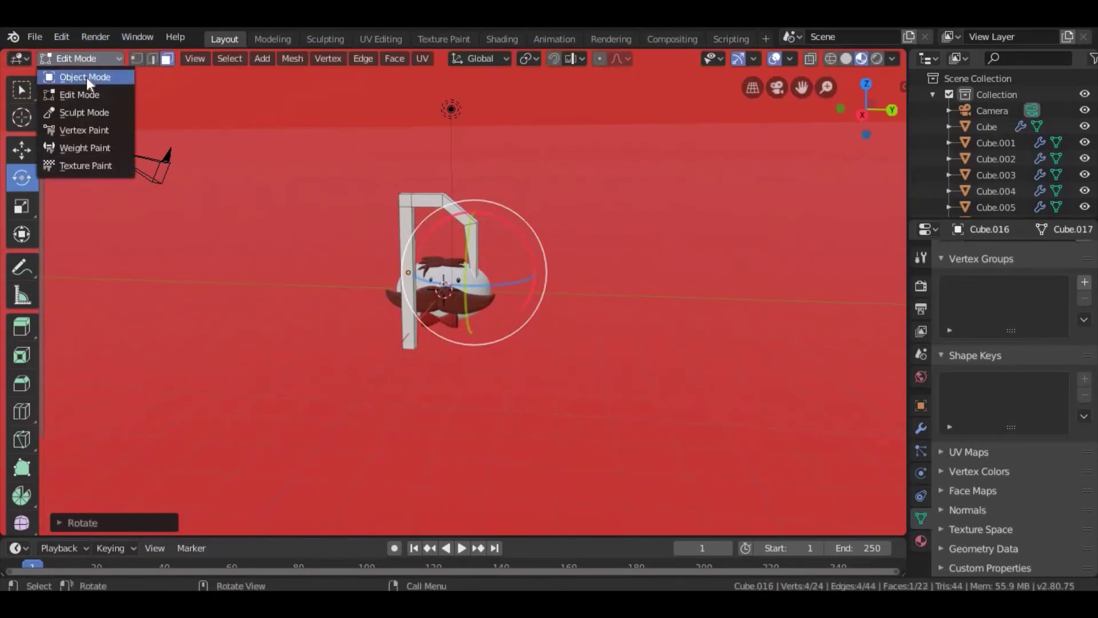
{"action": "left_click", "coordinate": [87, 78]}
{"action": "scroll", "coordinate": [372, 249], "scroll_direction": "up", "scroll_amount": 3}
{"action": "key", "text": "Delete"}
{"action": "scroll", "coordinate": [709, 184], "scroll_direction": "down", "scroll_amount": 2}
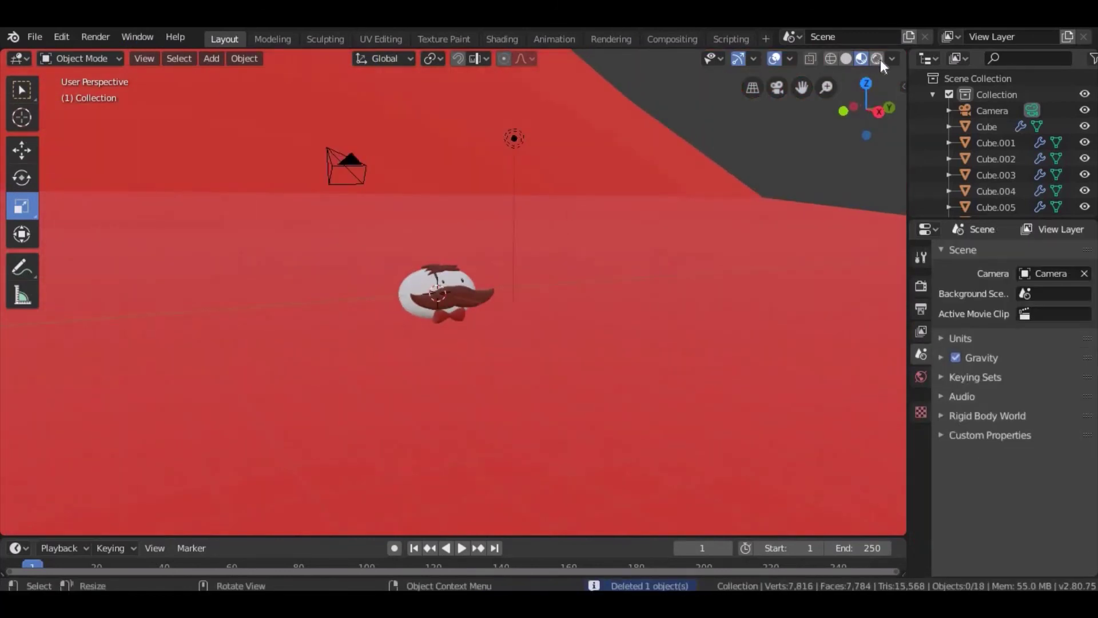
- Switch to Rendered shading and move the point light down closer to the character
{"action": "left_click", "coordinate": [877, 58]}
{"action": "middle_click_drag", "start_coordinate": [628, 232], "coordinate": [603, 184]}
{"action": "left_click", "coordinate": [540, 137]}
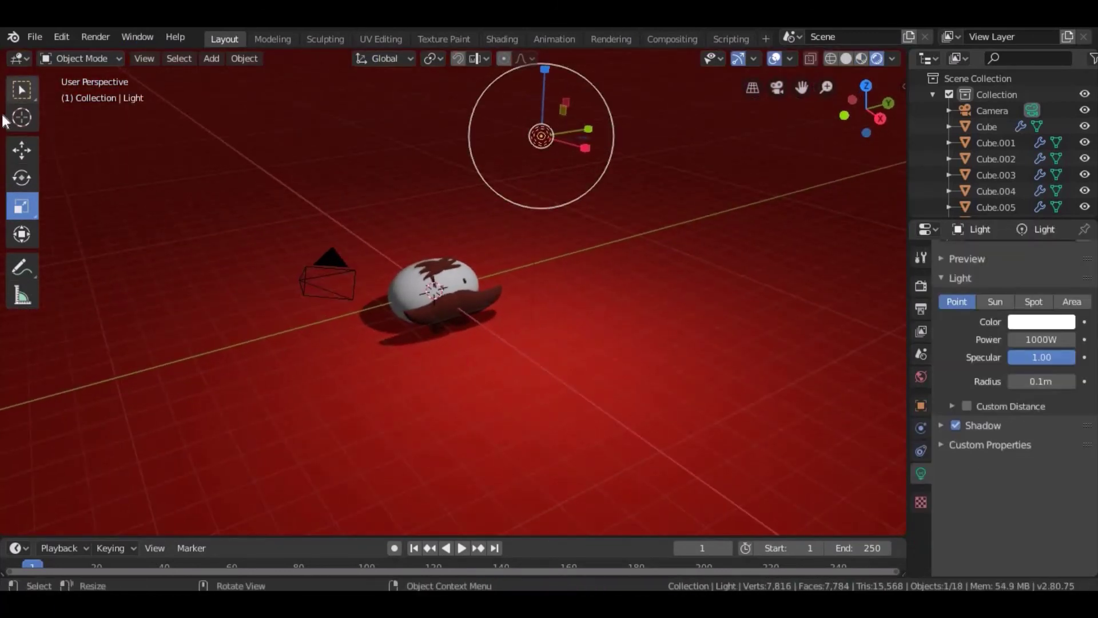
{"action": "left_click", "coordinate": [22, 150]}
{"action": "left_click_drag", "start_coordinate": [541, 136], "coordinate": [520, 246]}
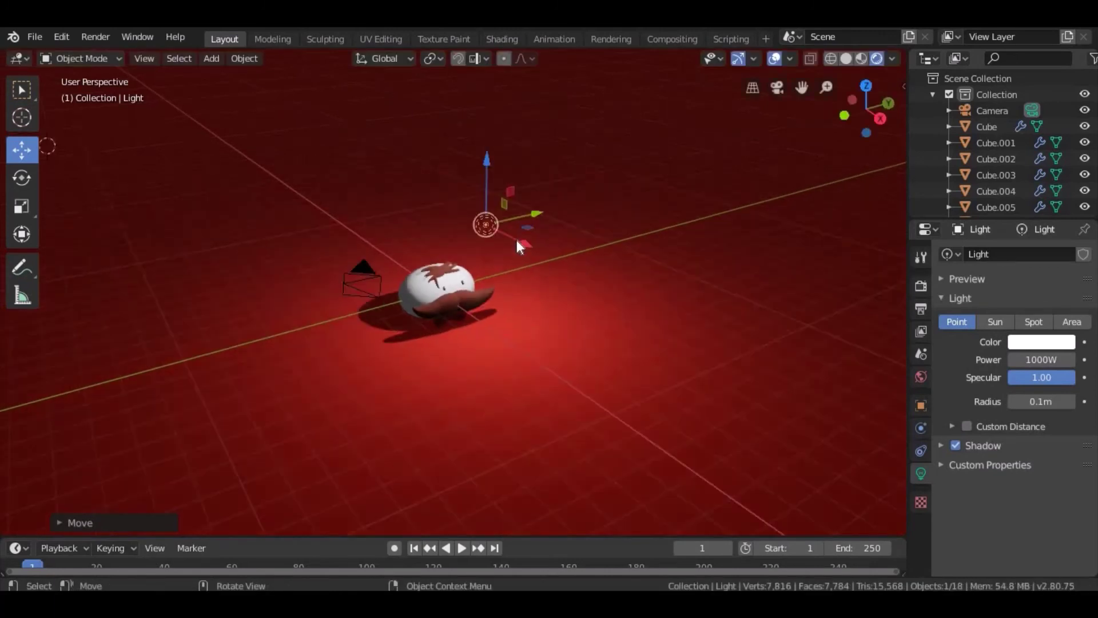
{"action": "key", "text": "g"}
{"action": "left_click", "coordinate": [436, 252]}
{"action": "mouse_move", "coordinate": [436, 252]}
{"action": "middle_mouse_down"}
{"action": "mouse_move", "coordinate": [614, 255]}
{"action": "mouse_move", "coordinate": [547, 256]}
{"action": "middle_mouse_up"}
- Copy-paste the 1000W point light and place the first copy beside the character
{"action": "key", "text": "ctrl+c"}
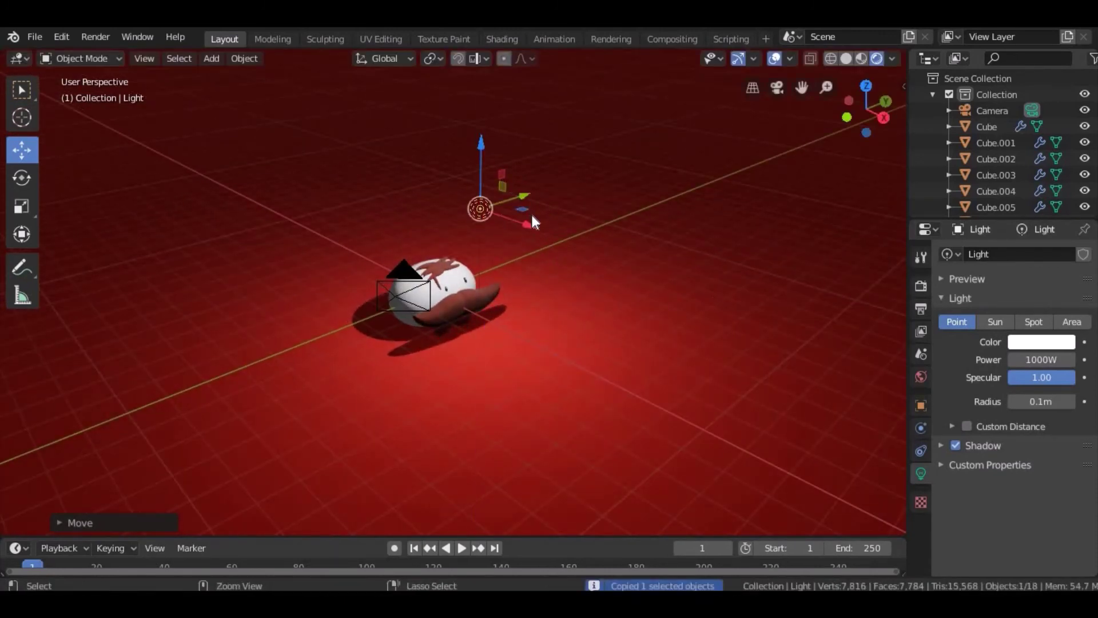
{"action": "key", "text": "ctrl+v"}
{"action": "mouse_move", "coordinate": [532, 219]}
{"action": "middle_mouse_down"}
{"action": "mouse_move", "coordinate": [499, 280]}
{"action": "mouse_move", "coordinate": [352, 290]}
{"action": "middle_mouse_up"}
{"action": "key", "text": "g"}
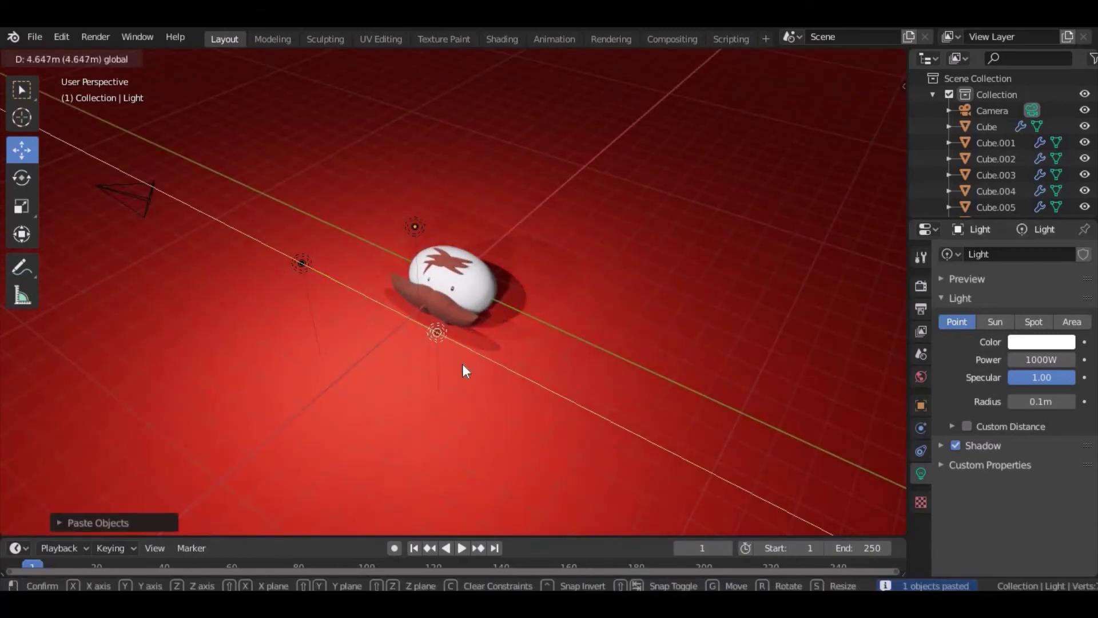
{"action": "left_click", "coordinate": [462, 370]}
{"action": "middle_click_drag", "start_coordinate": [463, 371], "coordinate": [263, 257]}
{"action": "key", "text": "g"}
{"action": "left_click", "coordinate": [356, 254]}
{"action": "key", "text": "g"}
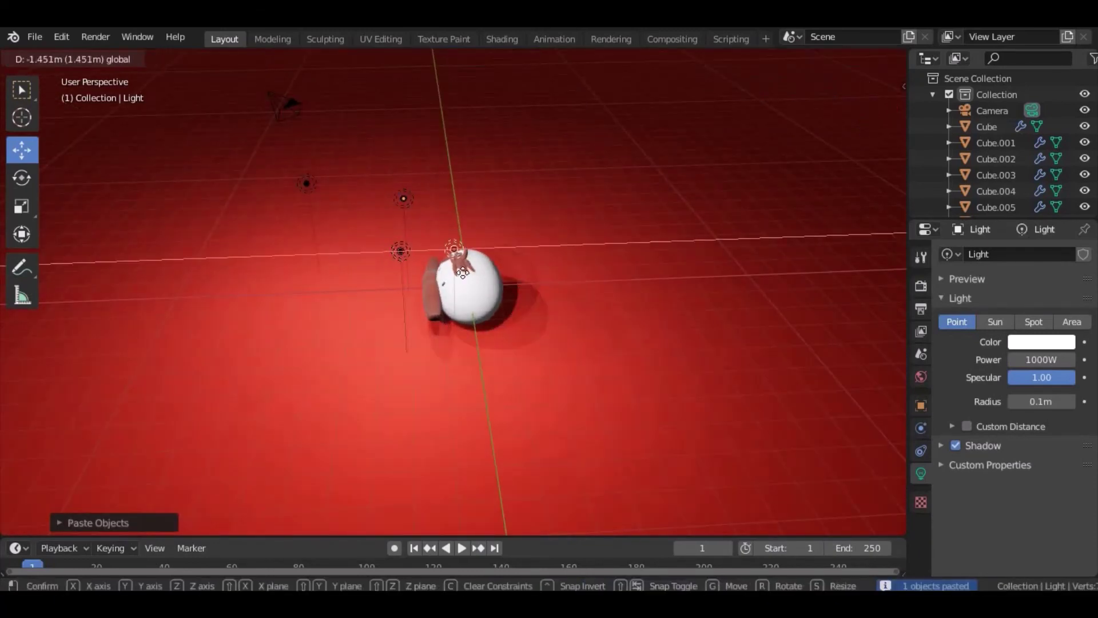
{"action": "left_click", "coordinate": [462, 273]}
{"action": "mouse_move", "coordinate": [462, 272]}
{"action": "middle_mouse_down"}
{"action": "mouse_move", "coordinate": [626, 218]}
{"action": "mouse_move", "coordinate": [554, 171]}
{"action": "mouse_move", "coordinate": [685, 196]}
{"action": "mouse_move", "coordinate": [571, 279]}
{"action": "mouse_move", "coordinate": [435, 186]}
{"action": "mouse_move", "coordinate": [463, 297]}
{"action": "middle_mouse_up"}
- Paste a second light copy and set its position and Z height
{"action": "key", "text": "ctrl+v"}
{"action": "key", "text": "g"}
{"action": "left_click", "coordinate": [525, 143]}
{"action": "key", "text": "g"}
{"action": "key", "text": "z"}
{"action": "left_click", "coordinate": [483, 177]}
- Paste a third light copy, place it, then select the mustache Cube.015
{"action": "key", "text": "ctrl+v"}
{"action": "key", "text": "g"}
{"action": "left_click", "coordinate": [191, 118]}
{"action": "middle_click_drag", "start_coordinate": [191, 118], "coordinate": [583, 150]}
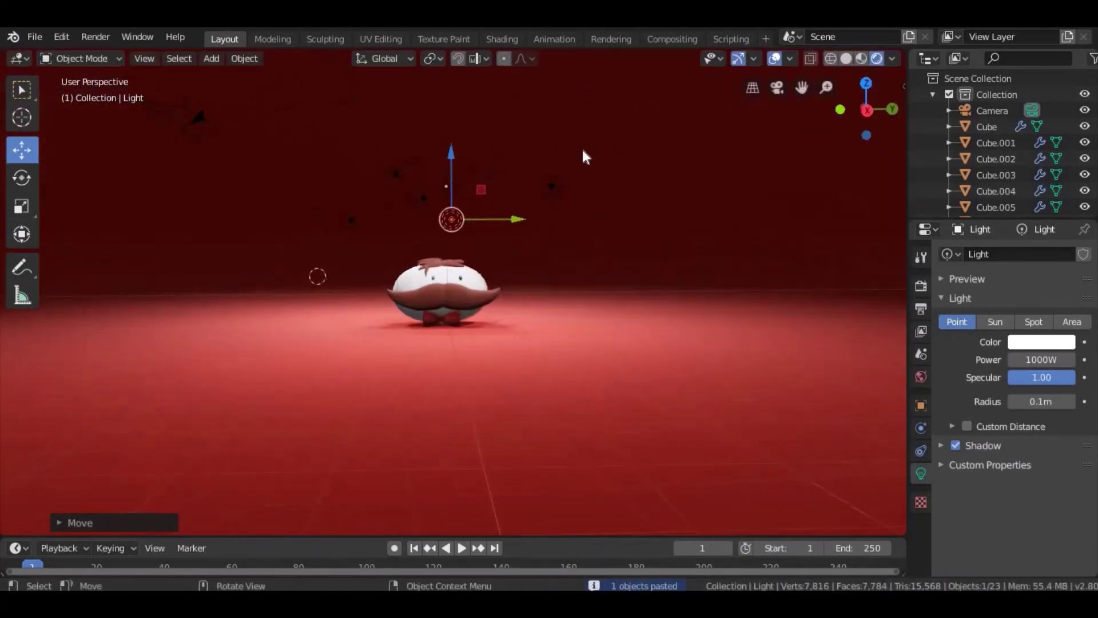
{"action": "middle_click_drag", "start_coordinate": [711, 207], "coordinate": [650, 215]}
{"action": "left_click", "coordinate": [650, 215]}
{"action": "scroll", "coordinate": [647, 211], "scroll_direction": "down", "scroll_amount": 2}
- Orbit the camera to the front and switch to Material Preview shading
{"action": "scroll", "coordinate": [645, 206], "scroll_direction": "up", "scroll_amount": 3}
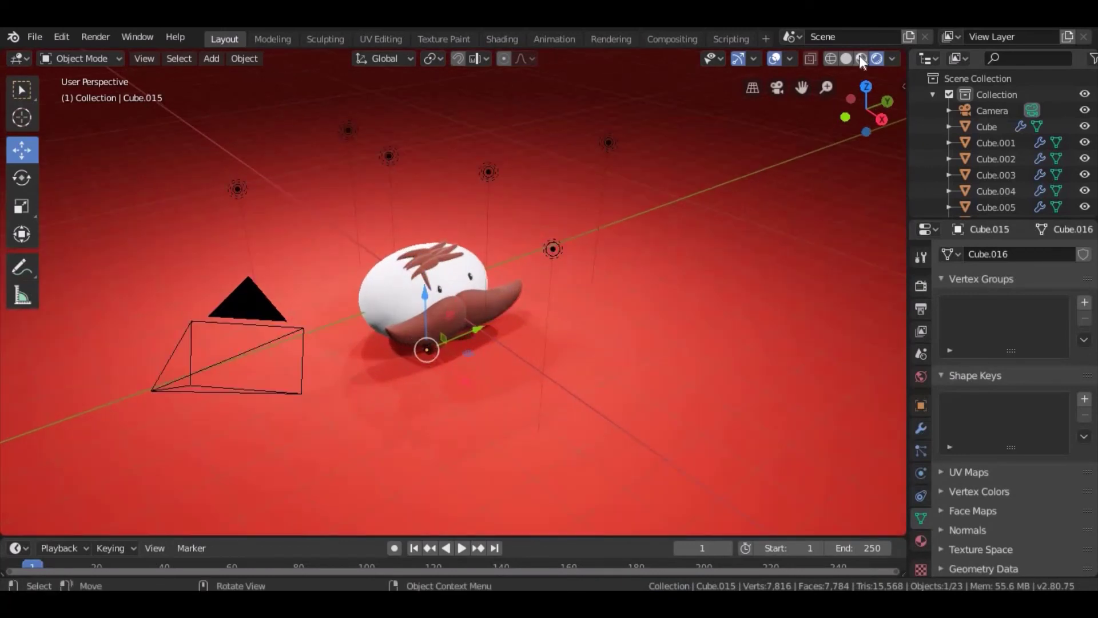
{"action": "scroll", "coordinate": [727, 150], "scroll_direction": "down", "scroll_amount": 1}
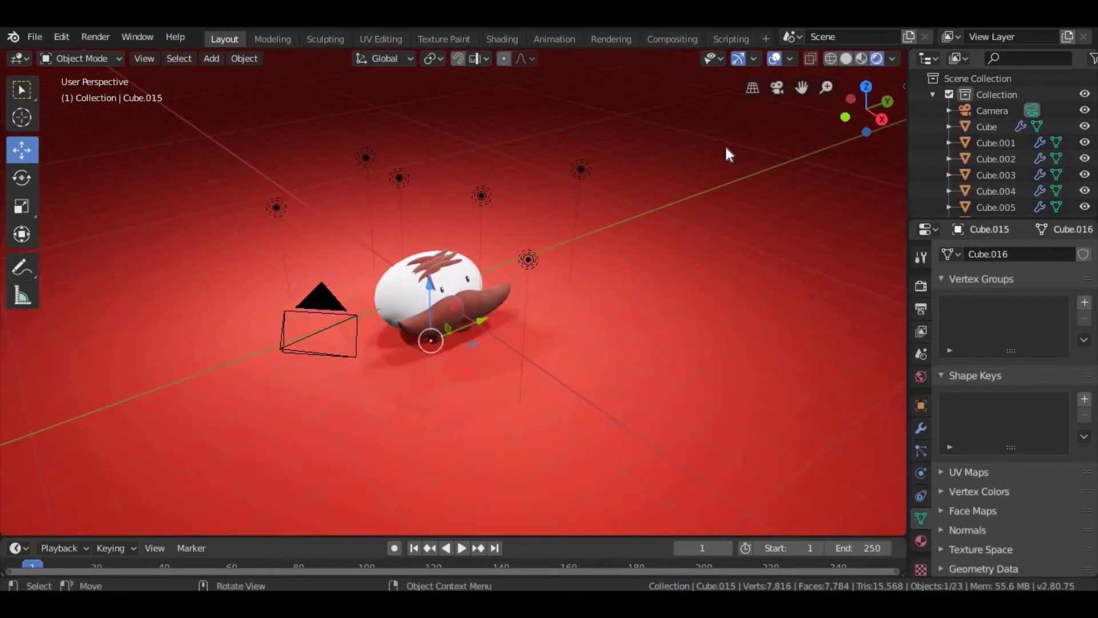
{"action": "mouse_move", "coordinate": [719, 405]}
{"action": "middle_mouse_down"}
{"action": "mouse_move", "coordinate": [633, 282]}
{"action": "mouse_move", "coordinate": [667, 291]}
{"action": "mouse_move", "coordinate": [613, 287]}
{"action": "middle_mouse_up"}
{"action": "left_click", "coordinate": [861, 58]}
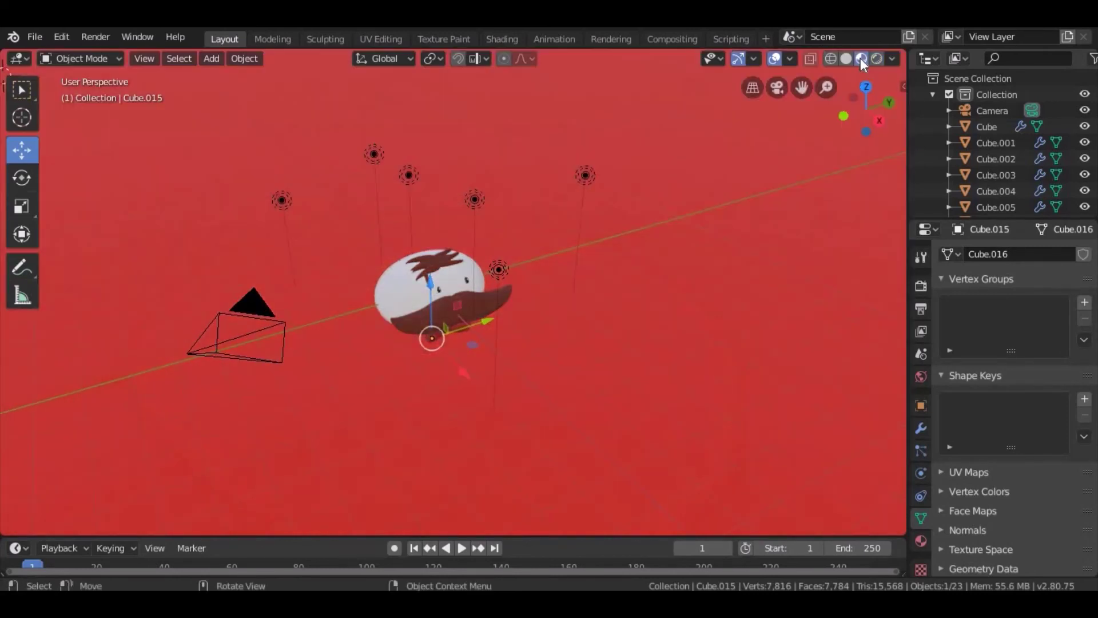
{"action": "scroll", "coordinate": [430, 340], "scroll_direction": "up", "scroll_amount": 2}
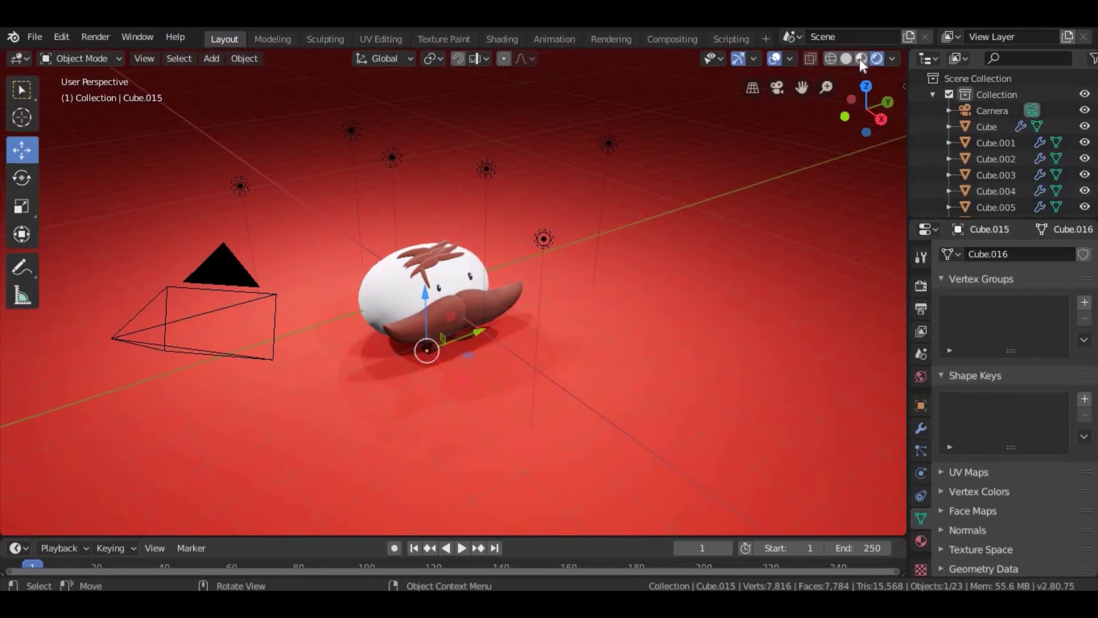
{"action": "middle_click_drag", "start_coordinate": [708, 164], "coordinate": [695, 193]}
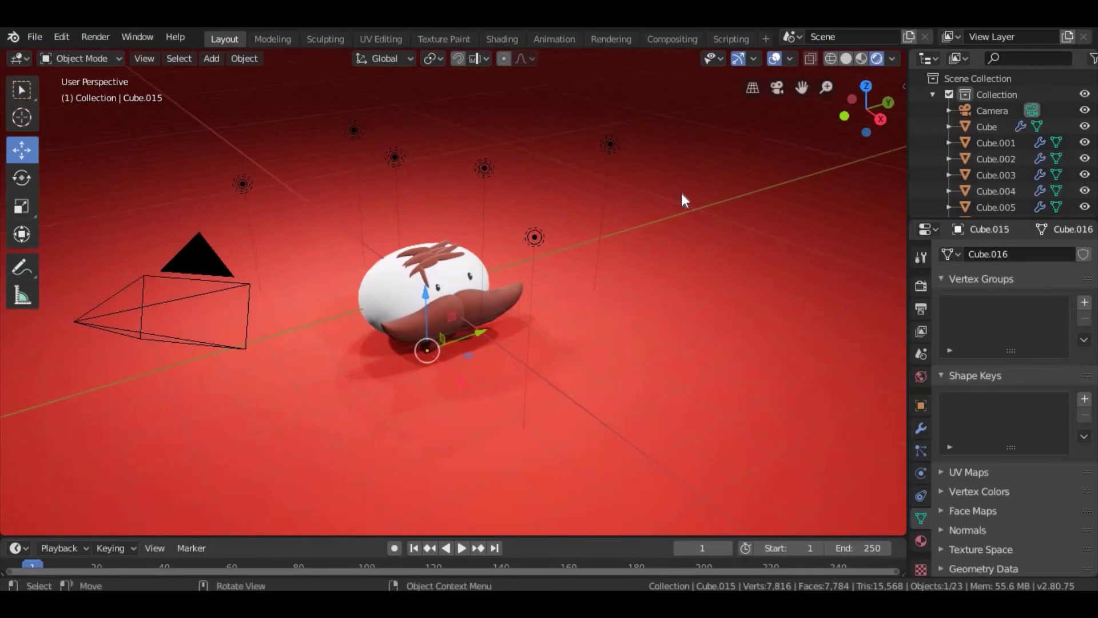
- Turn off Viewport Overlays, hide the tool strip, and pan the character right
{"action": "left_click", "coordinate": [774, 59]}
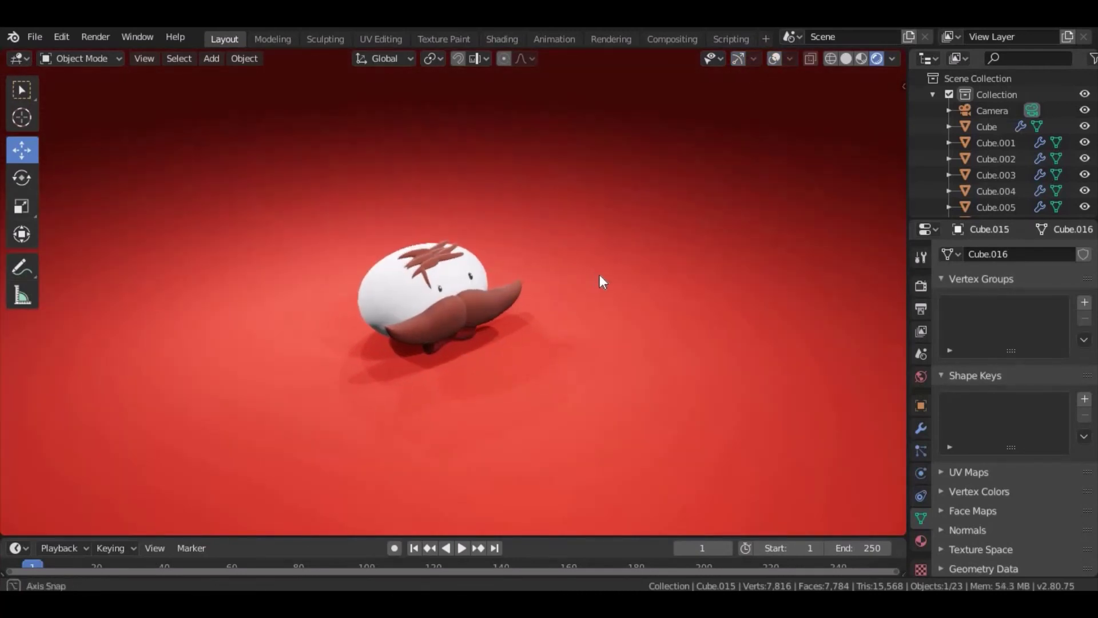
{"action": "left_click_drag", "start_coordinate": [802, 87], "coordinate": [753, 66]}
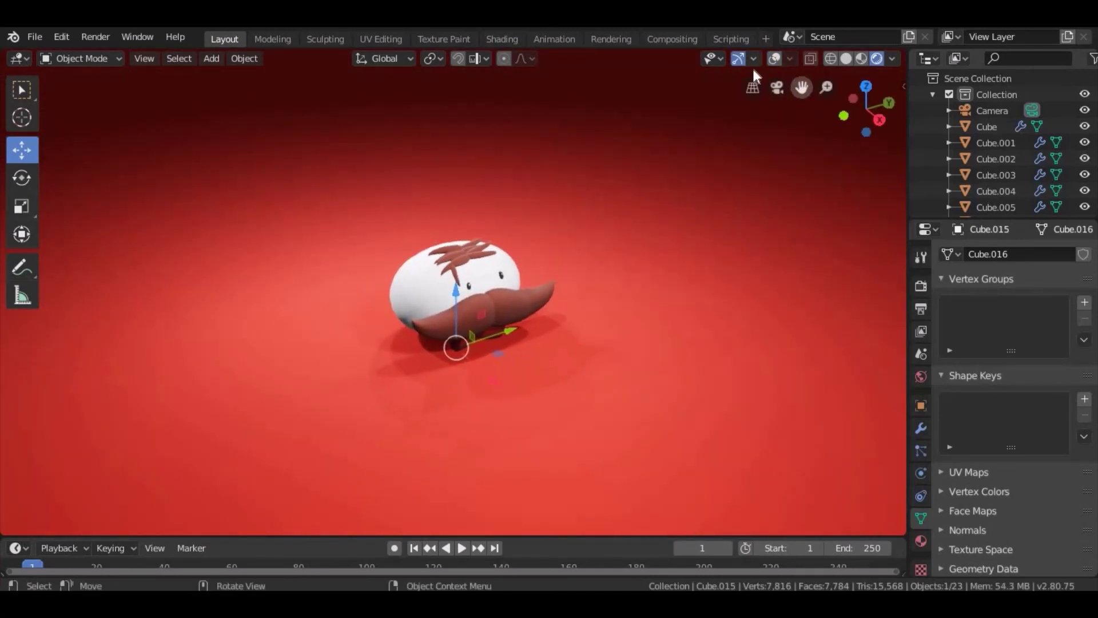
{"action": "key", "text": "t"}
{"action": "mouse_move", "coordinate": [693, 241]}
{"action": "middle_mouse_down"}
{"action": "mouse_move", "coordinate": [644, 190]}
{"action": "mouse_move", "coordinate": [568, 181]}
{"action": "mouse_move", "coordinate": [727, 238]}
{"action": "mouse_move", "coordinate": [694, 233]}
{"action": "middle_mouse_up"}
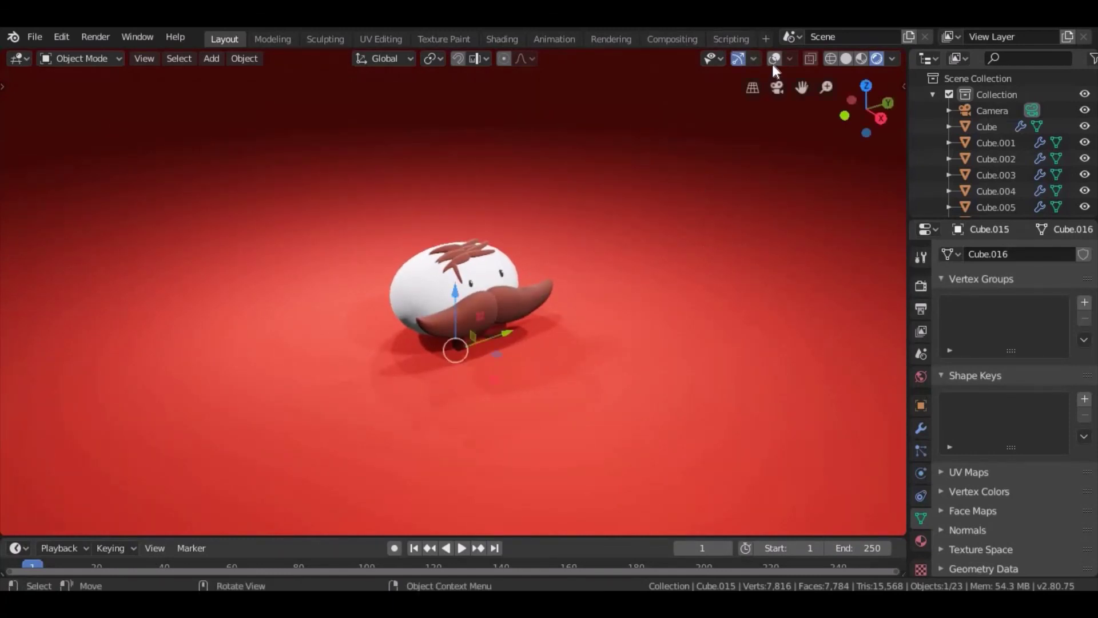
- Check the camera view, turn overlays back on, and select the camera
{"action": "left_click", "coordinate": [769, 89]}
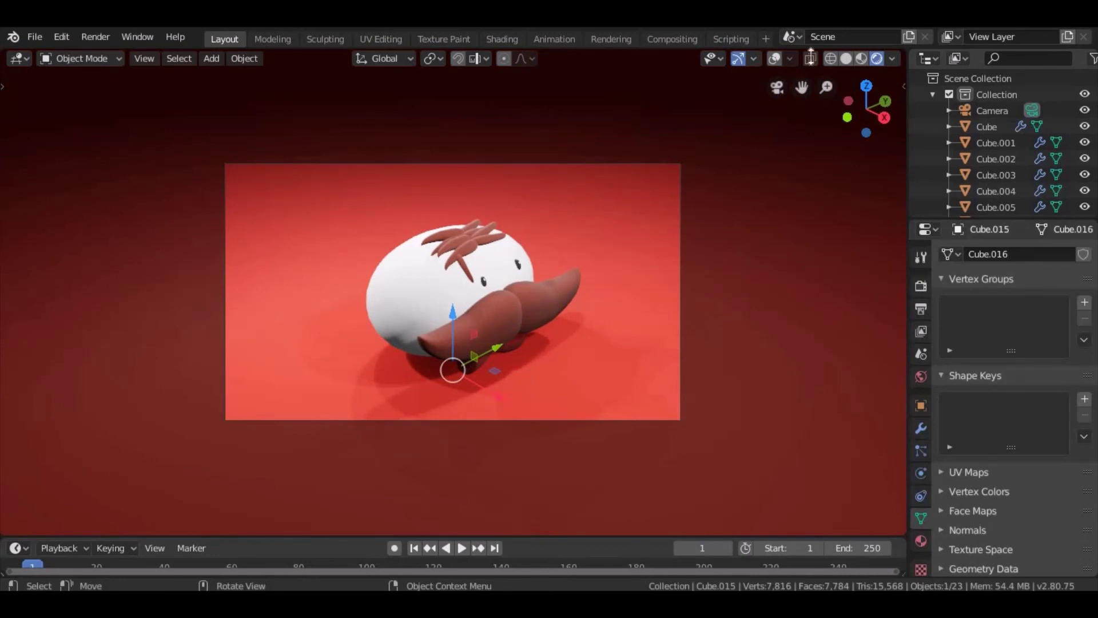
{"action": "left_click", "coordinate": [778, 87]}
{"action": "left_click", "coordinate": [781, 89]}
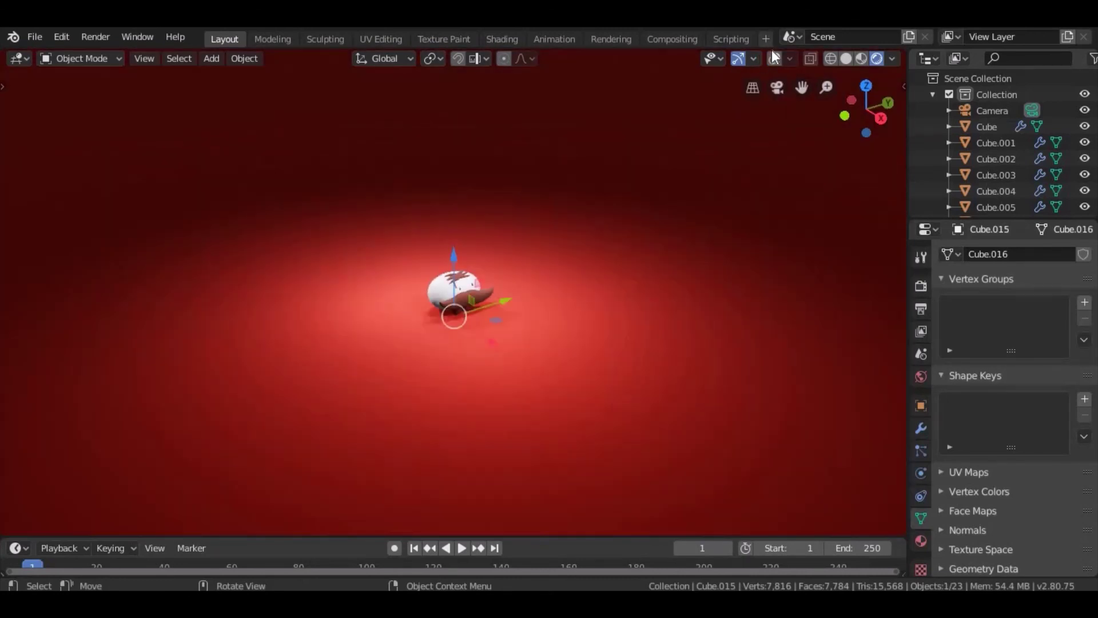
{"action": "left_click", "coordinate": [774, 57]}
{"action": "left_click", "coordinate": [405, 278]}
{"action": "scroll", "coordinate": [405, 278], "scroll_direction": "up", "scroll_amount": 2}
{"action": "scroll", "coordinate": [426, 294], "scroll_direction": "up", "scroll_amount": 2}
{"action": "scroll", "coordinate": [406, 301], "scroll_direction": "up", "scroll_amount": 2}
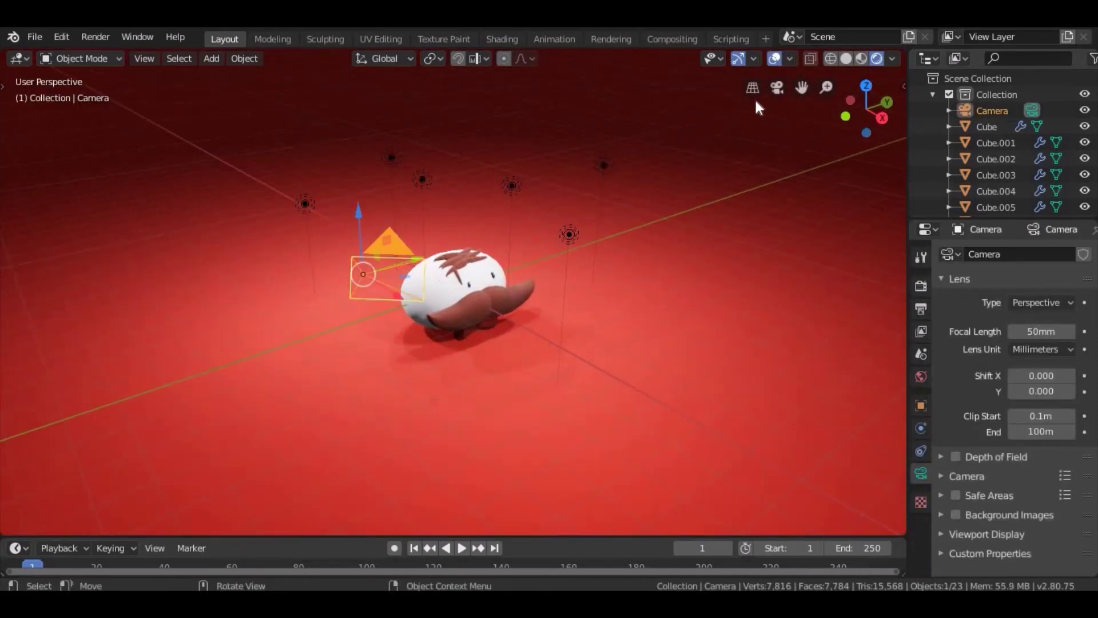
{"action": "mouse_move", "coordinate": [418, 284]}
{"action": "middle_mouse_down"}
{"action": "mouse_move", "coordinate": [418, 312]}
{"action": "mouse_move", "coordinate": [373, 318]}
{"action": "mouse_move", "coordinate": [452, 393]}
{"action": "middle_mouse_up"}
- Move the camera and reframe the character through the camera view
{"action": "key", "text": "g"}
{"action": "left_click", "coordinate": [534, 336]}
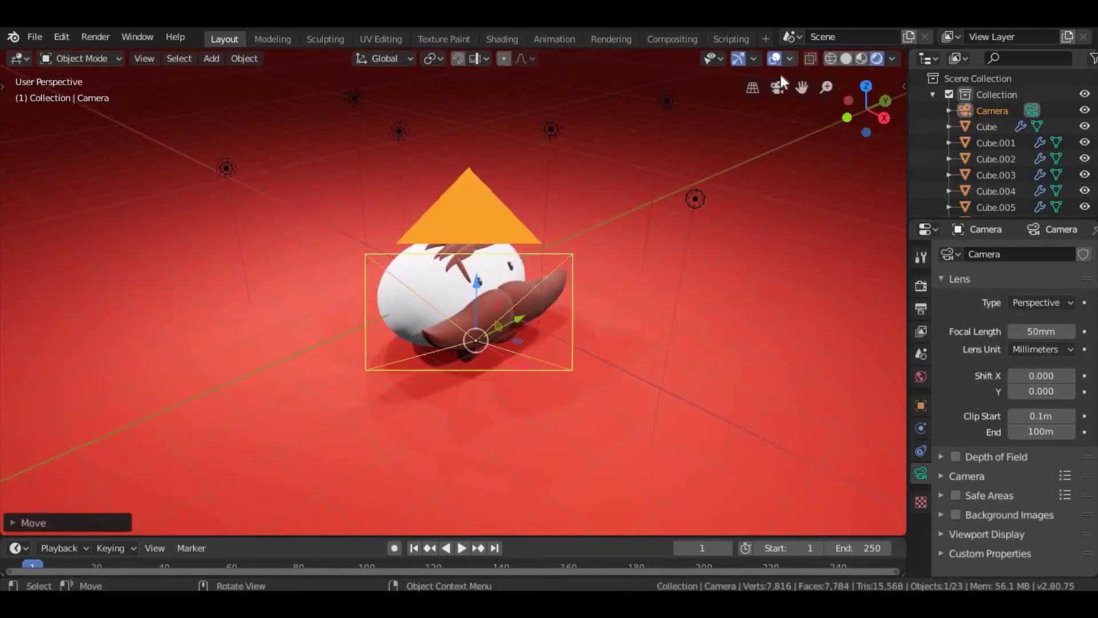
{"action": "left_click", "coordinate": [779, 86]}
{"action": "left_click", "coordinate": [777, 87]}
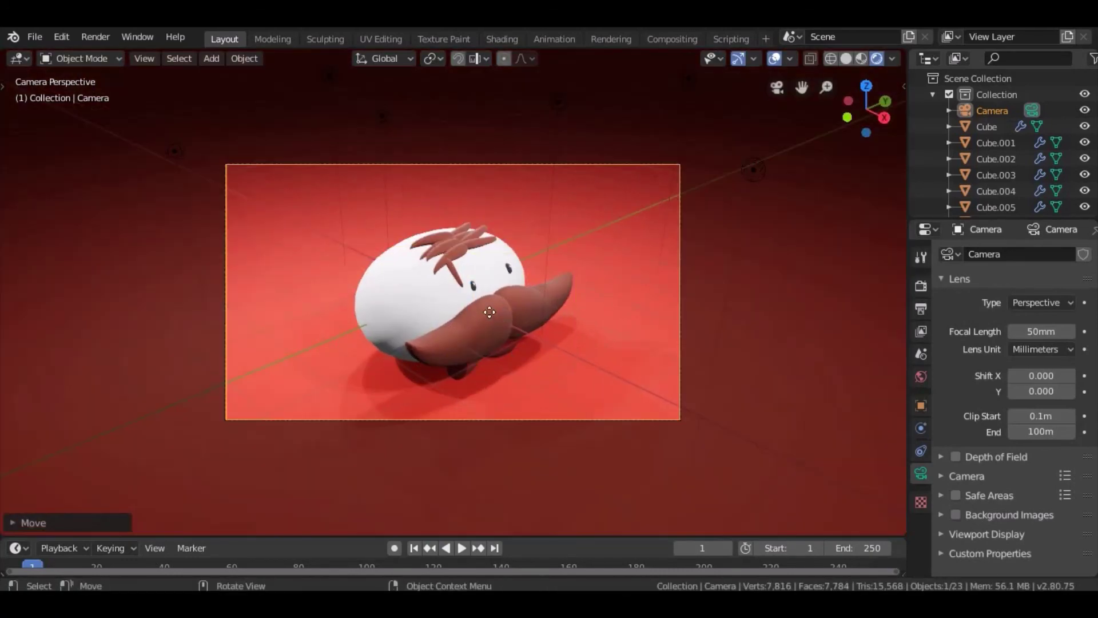
{"action": "key", "text": "g"}
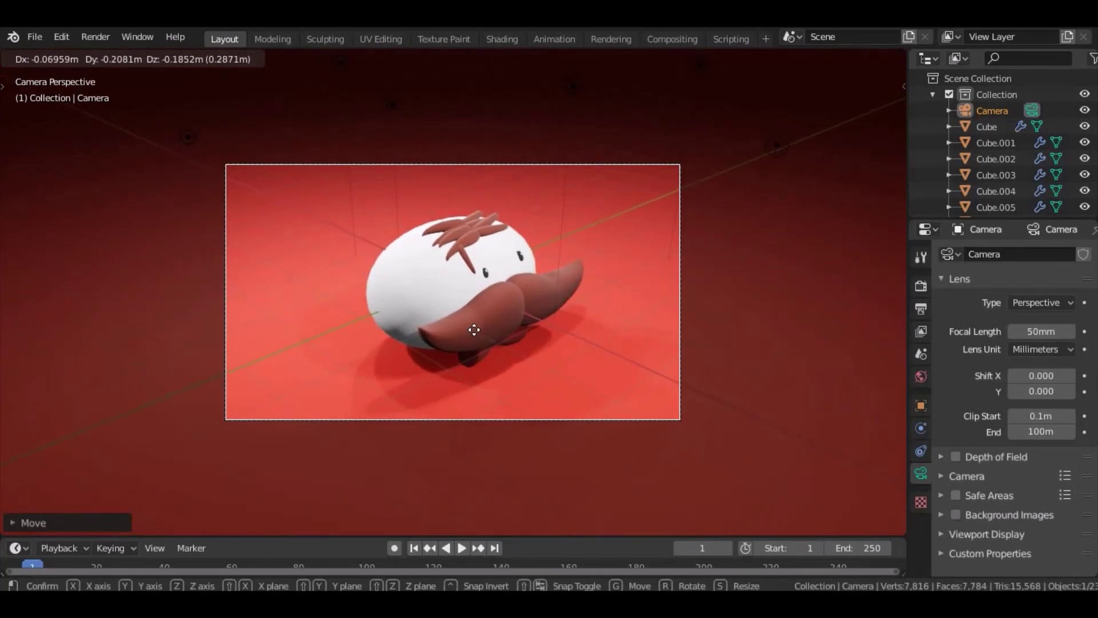
{"action": "left_click", "coordinate": [472, 330]}
{"action": "left_click", "coordinate": [472, 331]}
- Undo an accidental mustache move and cancel a further camera move
{"action": "key", "text": "g"}
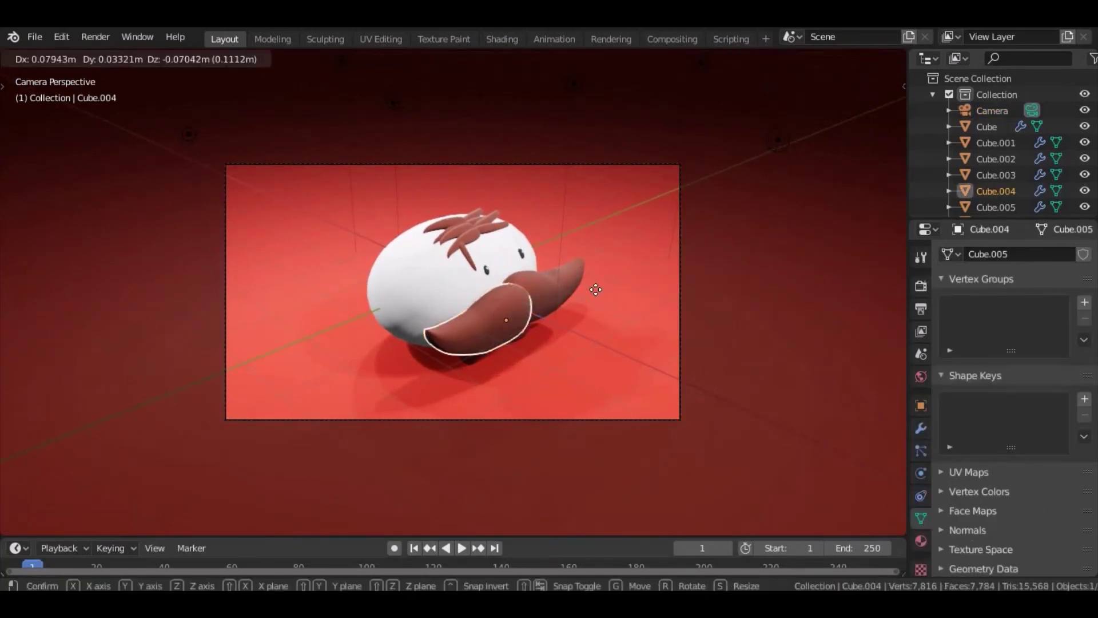
{"action": "left_click", "coordinate": [591, 286]}
{"action": "key", "text": "ctrl+z"}
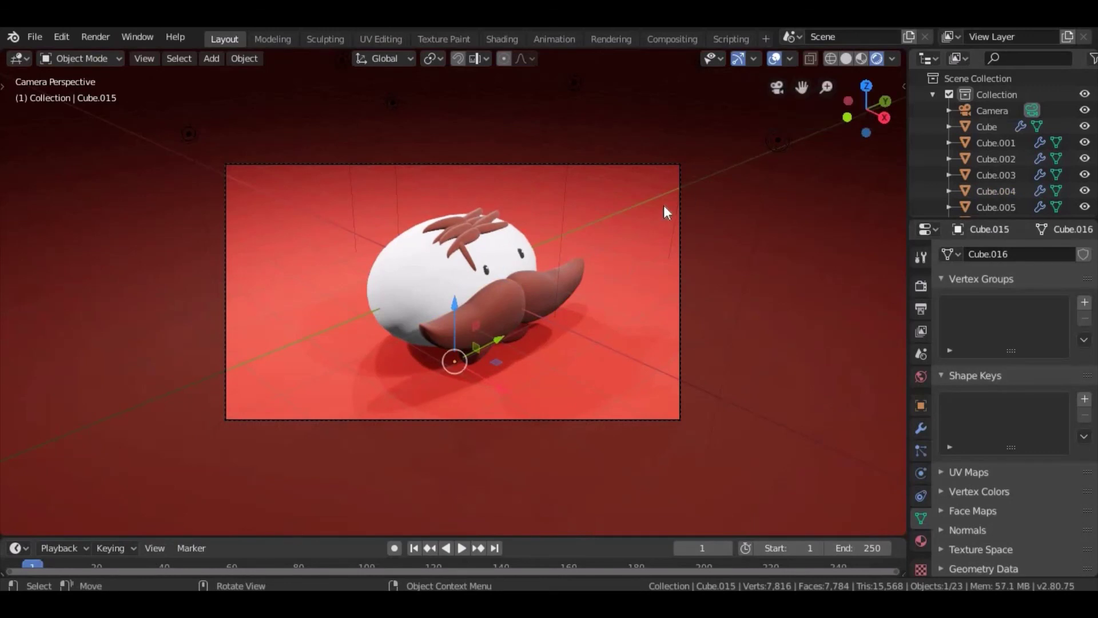
{"action": "left_click", "coordinate": [662, 206]}
{"action": "key", "text": "g"}
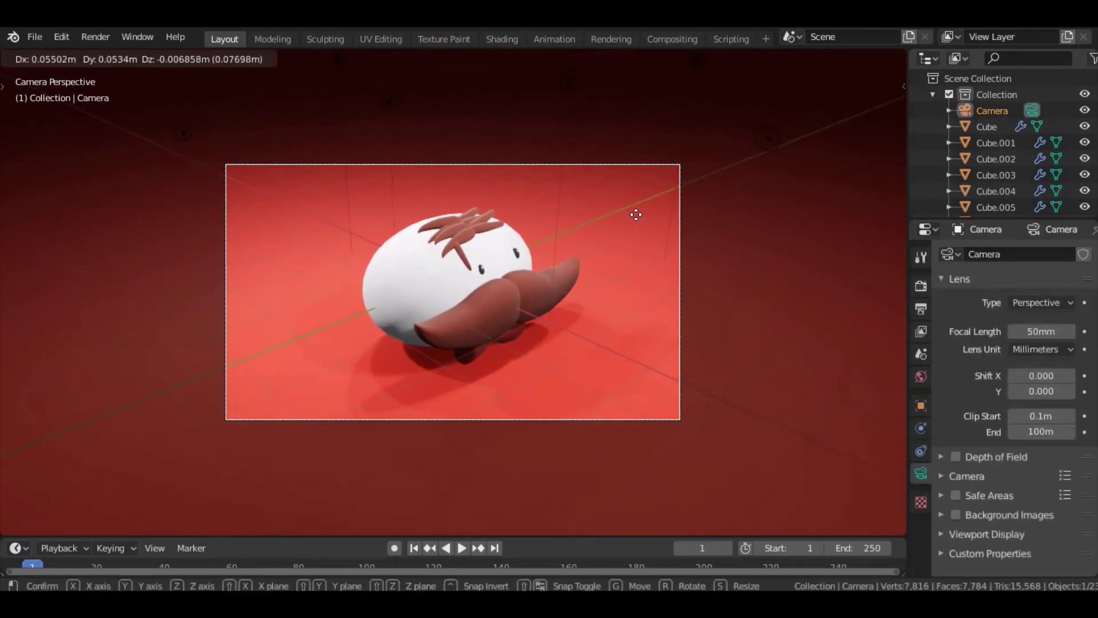
{"action": "key", "text": "Escape"}
{"action": "key", "text": "ctrl+z"}
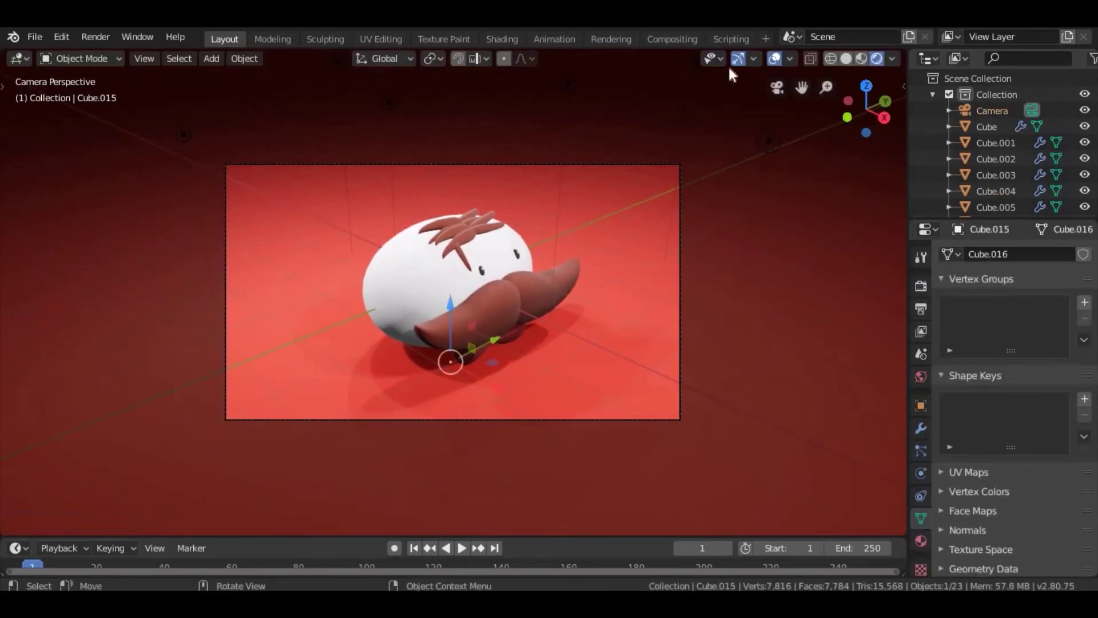
- Hide overlays, set the camera's final position, and reselect Cube.015
{"action": "left_click", "coordinate": [776, 58]}
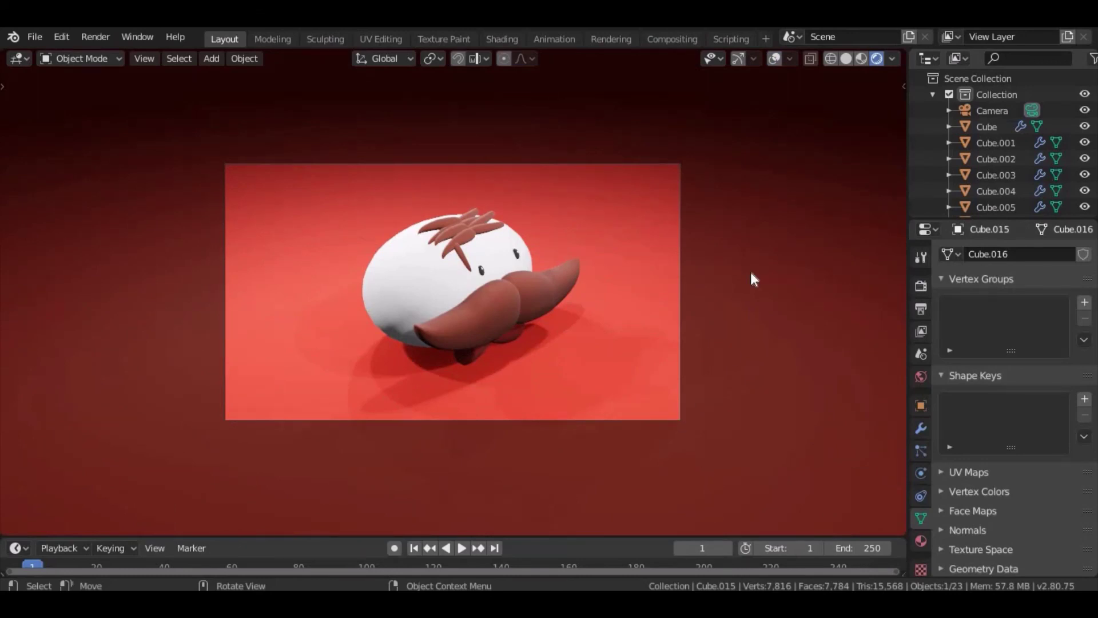
{"action": "scroll", "coordinate": [750, 272], "scroll_direction": "up", "scroll_amount": 1}
{"action": "left_click", "coordinate": [726, 170]}
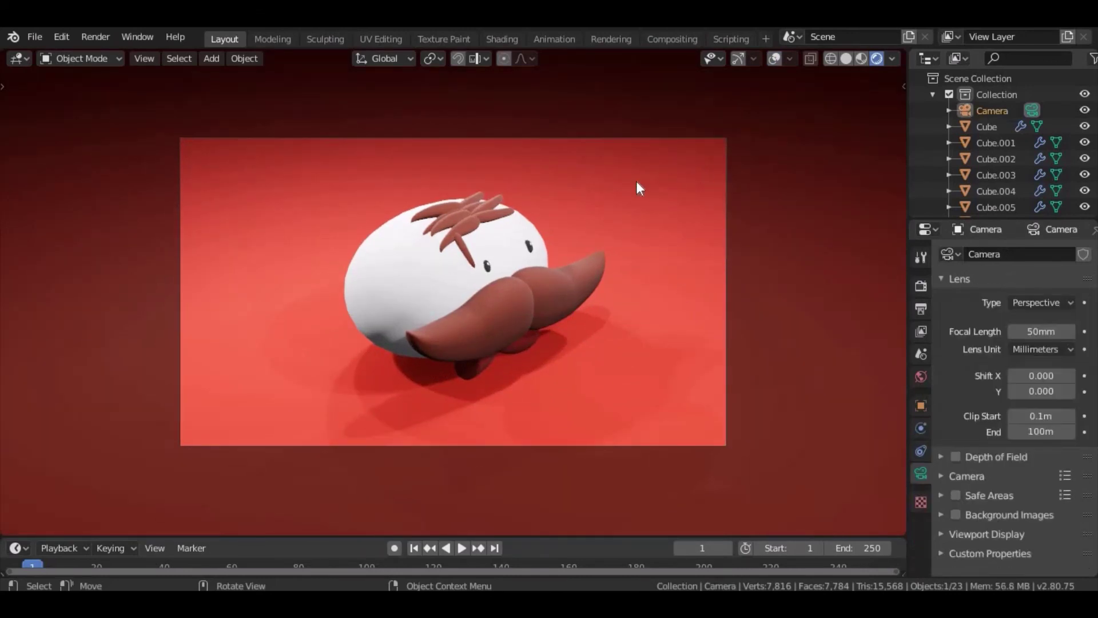
{"action": "key", "text": "g"}
{"action": "left_click", "coordinate": [621, 248]}
{"action": "scroll", "coordinate": [621, 247], "scroll_direction": "down", "scroll_amount": 1}
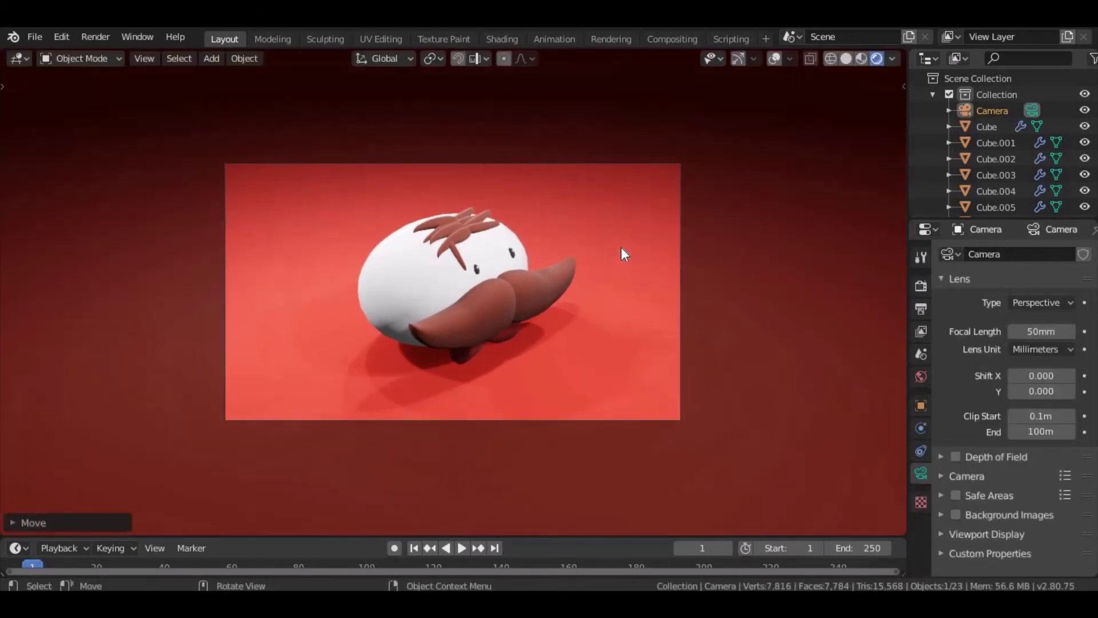
{"action": "scroll", "coordinate": [622, 247], "scroll_direction": "up", "scroll_amount": 1}
{"action": "scroll", "coordinate": [622, 247], "scroll_direction": "down", "scroll_amount": 1}
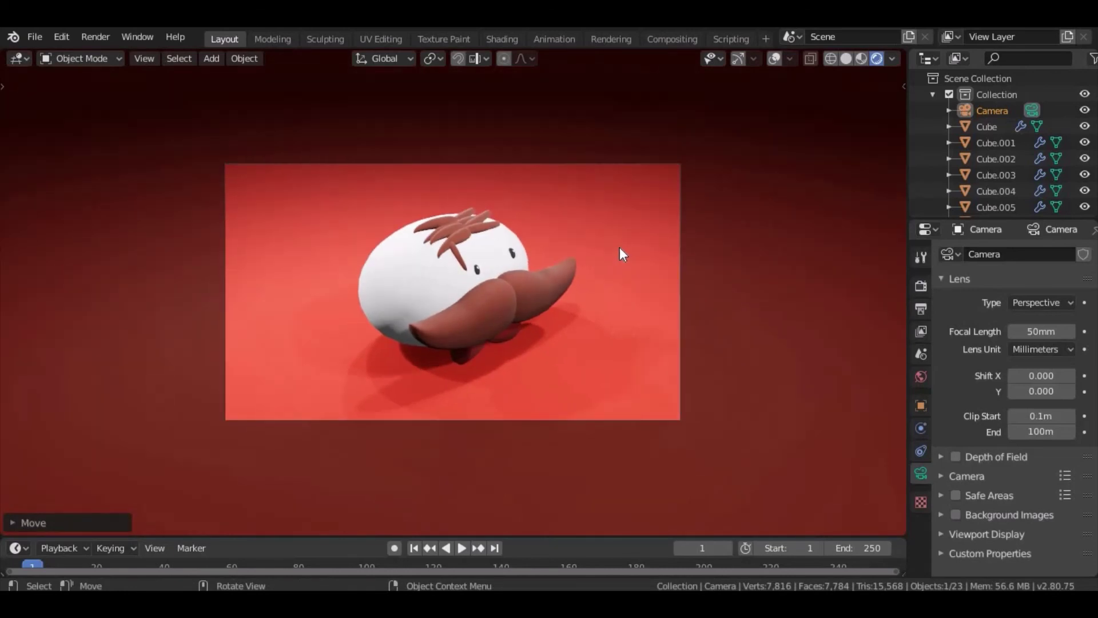
{"action": "left_click", "coordinate": [776, 179]}
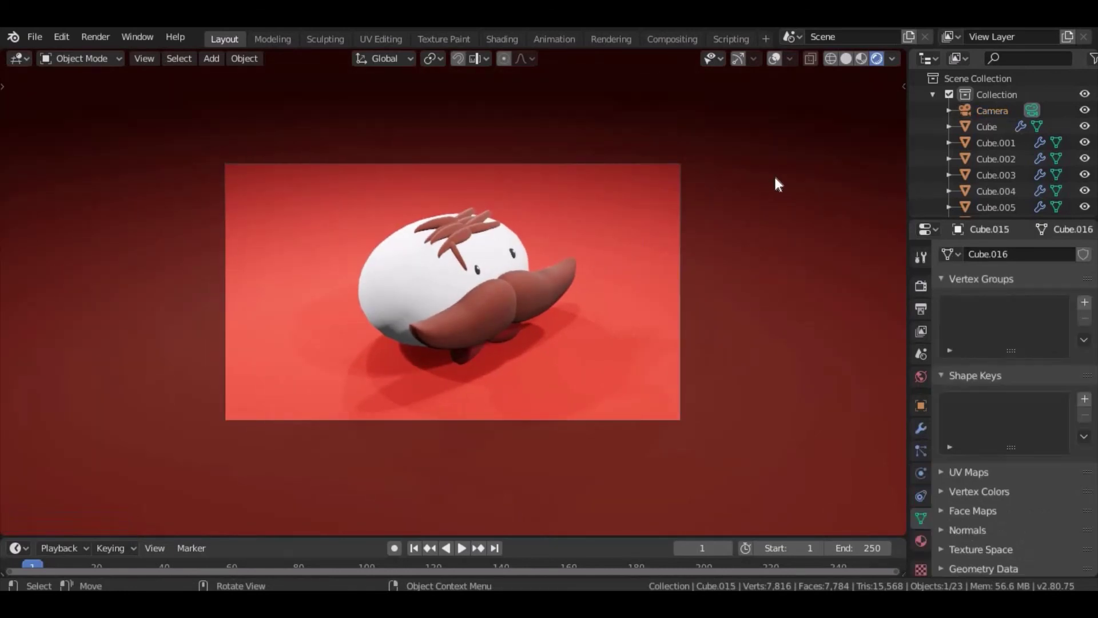